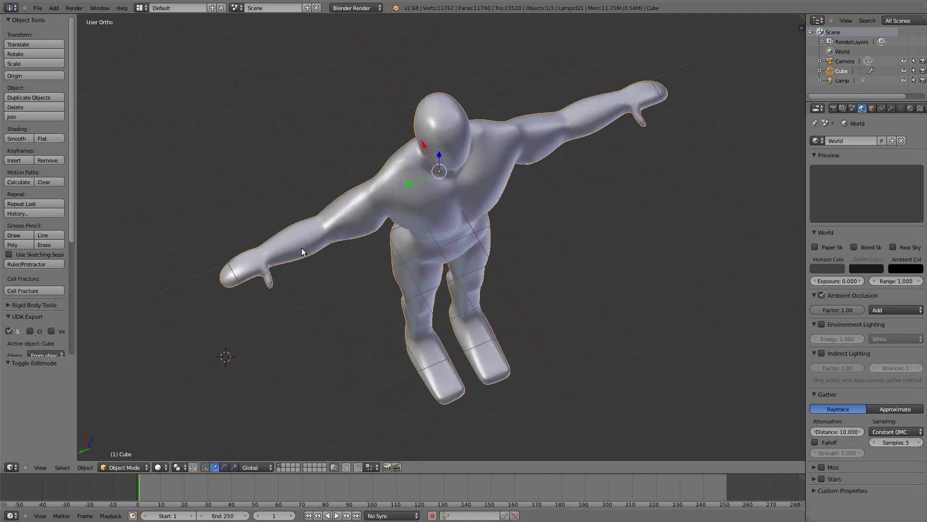
# Select the forearm face loop, invert the selection and hide everything except the hand
pyautogui.press('Tab')
pyautogui.hotkey('ctrl', 'Tab')
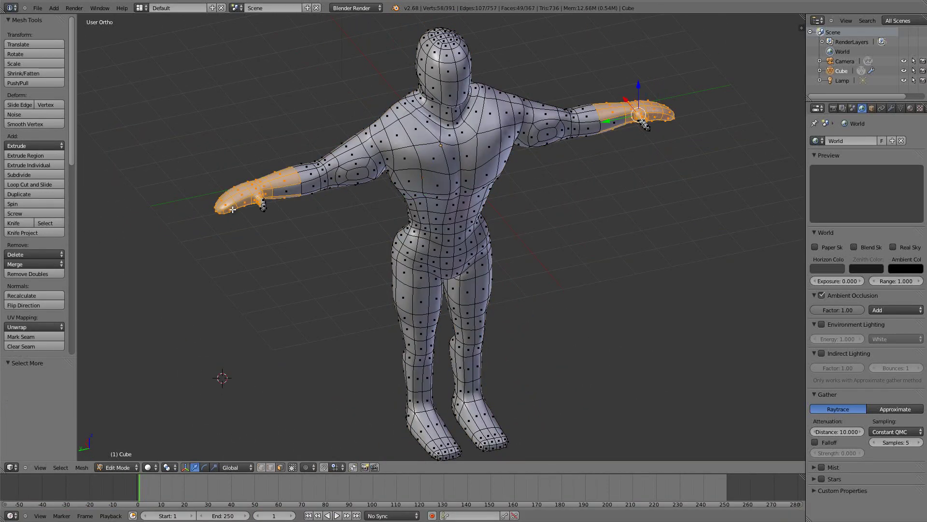
pyautogui.keyDown('alt'); pyautogui.keyDown('shift'); pyautogui.click(282, 188); pyautogui.keyUp('shift'); pyautogui.keyUp('alt')
pyautogui.moveTo(282, 188); pyautogui.dragTo(262, 166, button='middle')
pyautogui.scroll(5, 430, 268)
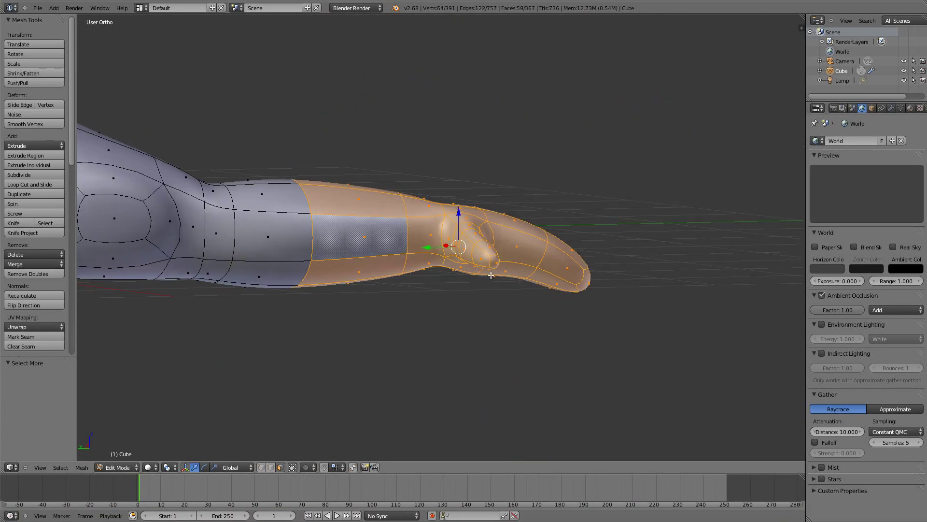
pyautogui.moveTo(491, 275); pyautogui.dragTo(368, 286, button='middle')
pyautogui.hotkey('ctrl', 'i')
pyautogui.scroll(-5, 391, 265)
pyautogui.press('h')
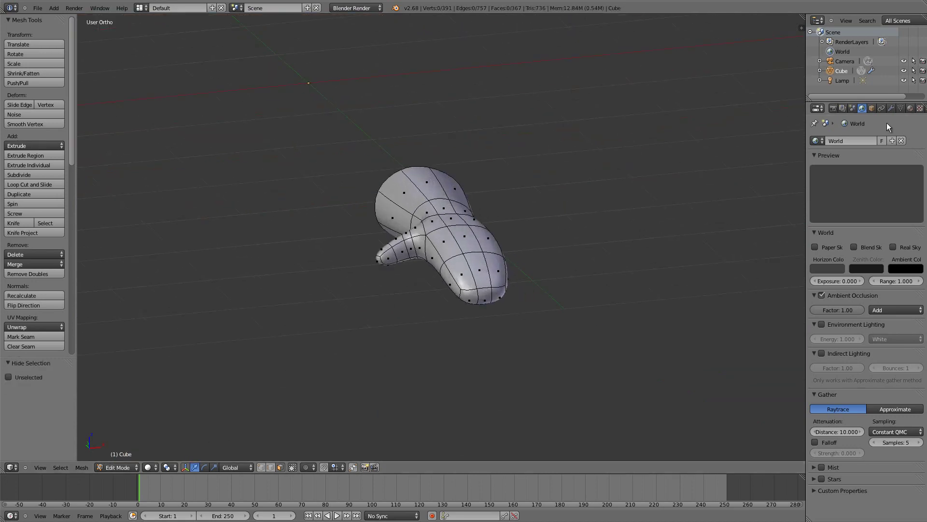
pyautogui.click(892, 107)
# Grow the selection over the hand's end and delete those faces
pyautogui.scroll(-2, 446, 110)
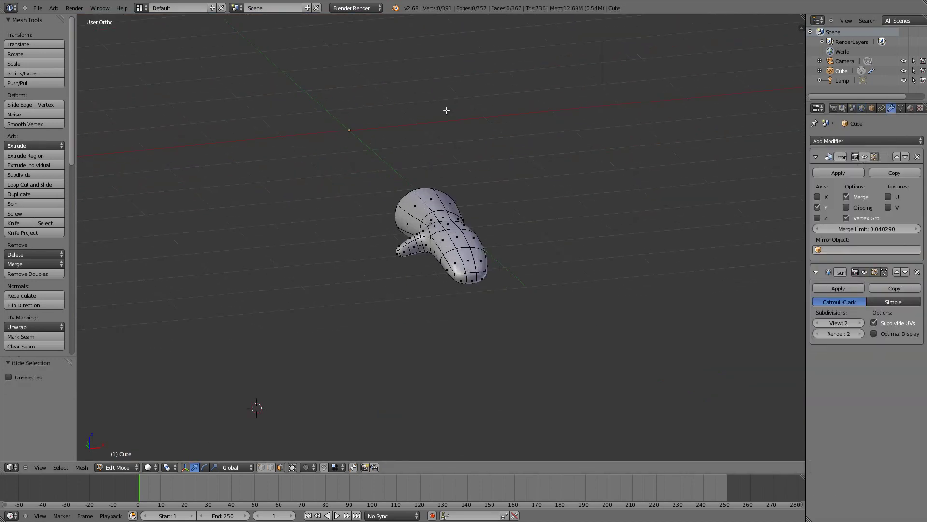
pyautogui.scroll(3, 481, 287)
pyautogui.moveTo(481, 287); pyautogui.dragTo(637, 309, button='middle')
pyautogui.press('ctrl+KP_Add')
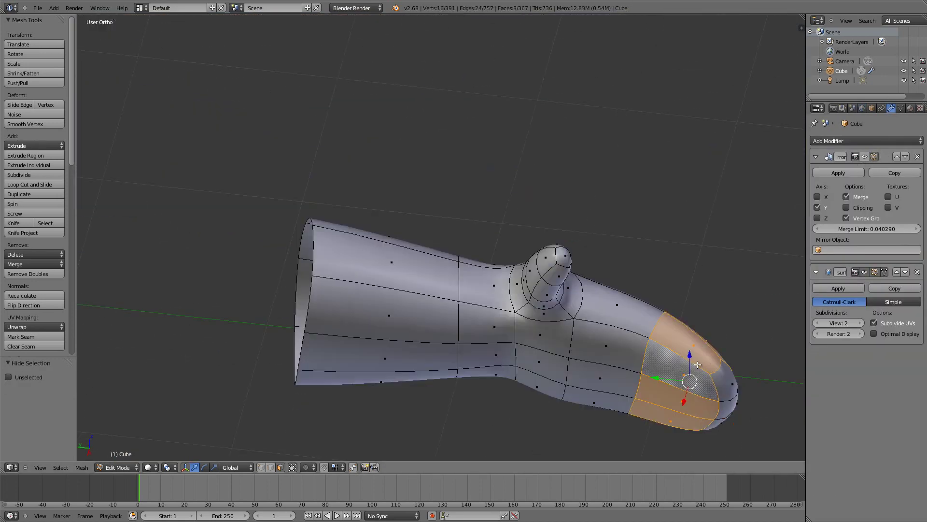
pyautogui.scroll(-2, 567, 385)
pyautogui.moveTo(567, 384); pyautogui.dragTo(462, 301, button='middle')
pyautogui.press('x')
pyautogui.click(461, 305)
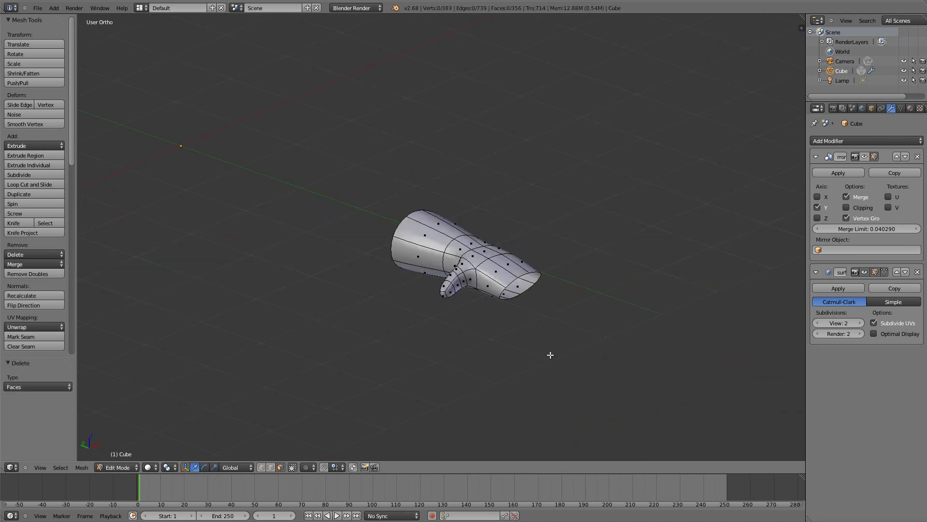
# Select the rim loop around the opening and cap it with Grid Fill
pyautogui.moveTo(551, 354)
pyautogui.mouseDown(button='middle')
pyautogui.moveTo(463, 270)
pyautogui.moveTo(527, 194)
pyautogui.moveTo(552, 308)
pyautogui.mouseUp(button='middle')
pyautogui.keyDown('shift'); pyautogui.click(527, 194); pyautogui.keyUp('shift')
pyautogui.hotkey('ctrl', 'f')
pyautogui.click(528, 183)
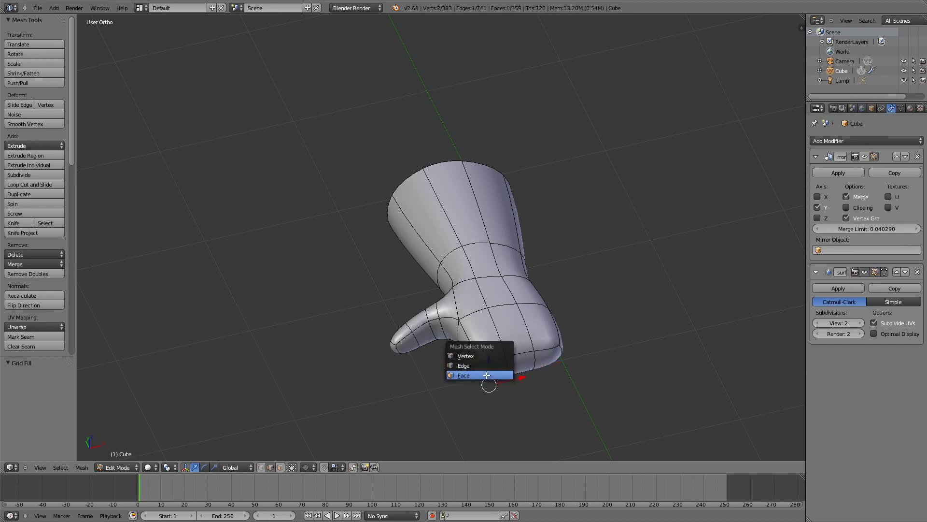
# Extrude the hand's end faces individually into fingers and raise the fingertips slightly
pyautogui.click(544, 359)
pyautogui.press('ctrl+KP_Add')
pyautogui.moveTo(544, 358); pyautogui.dragTo(467, 259, button='middle')
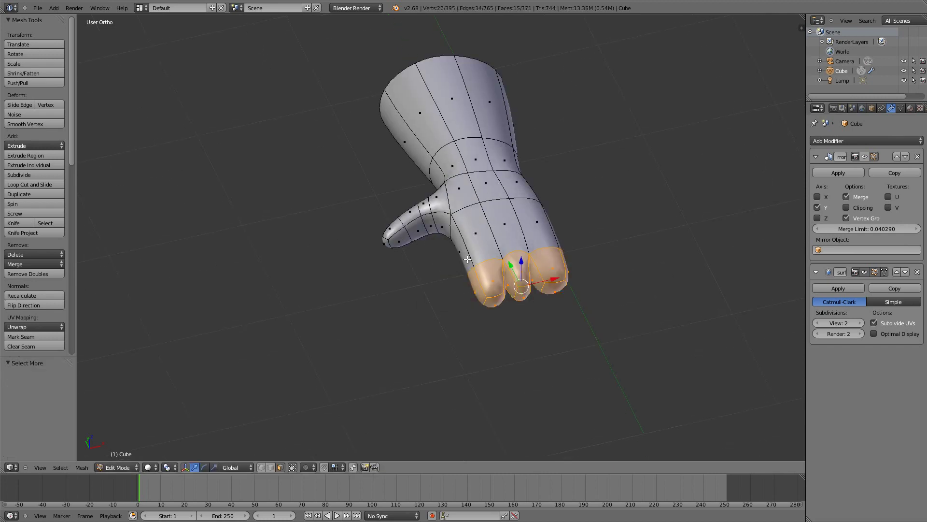
pyautogui.press('KP_3')
pyautogui.click(314, 215)
pyautogui.press('ctrl+KP_3')
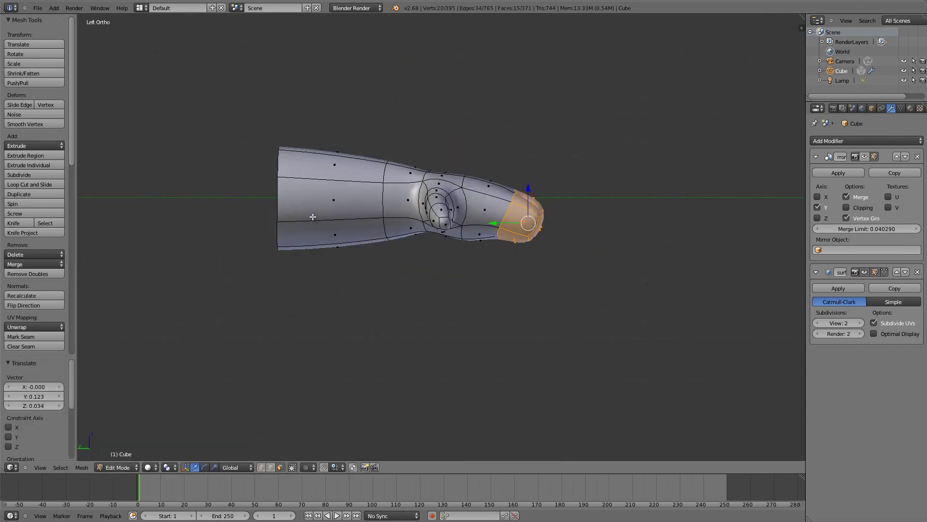
pyautogui.press('g')
pyautogui.click(501, 248)
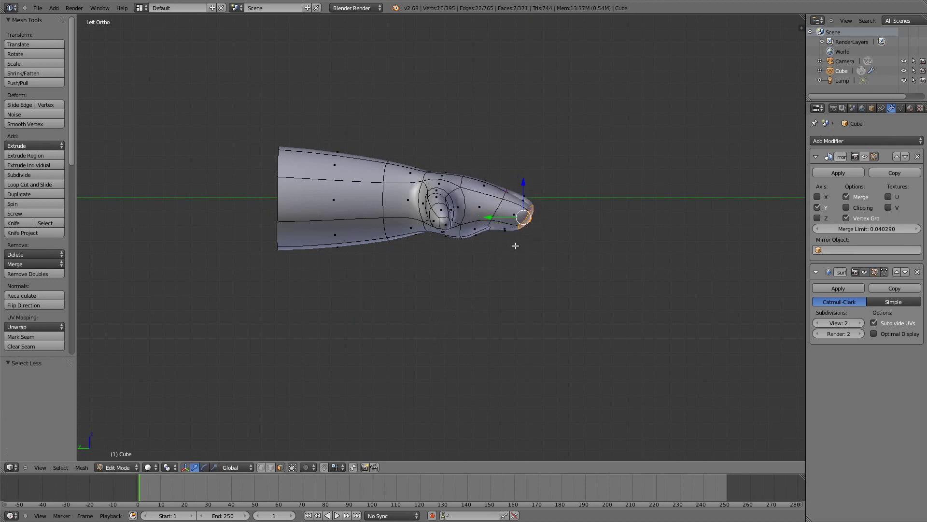
# Extrude and scale another fingertip segment, then undo back to before that extrusion
pyautogui.press('e')
pyautogui.click(538, 305)
pyautogui.press('s')
pyautogui.moveTo(527, 308)
pyautogui.mouseDown(button='middle')
pyautogui.moveTo(489, 325)
pyautogui.moveTo(483, 179)
pyautogui.mouseUp(button='middle')
pyautogui.scroll(2, 489, 325)
pyautogui.hotkey('ctrl', 'alt', 'z')
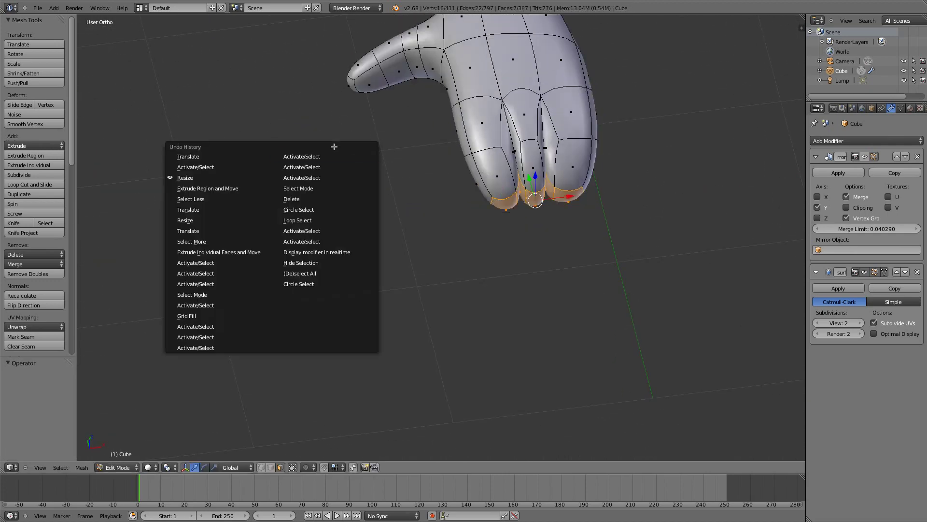
pyautogui.click(191, 199)
# From a side view, extrude the fingertips twice more to lengthen the fingers
pyautogui.moveTo(400, 109); pyautogui.dragTo(710, 197, button='middle')
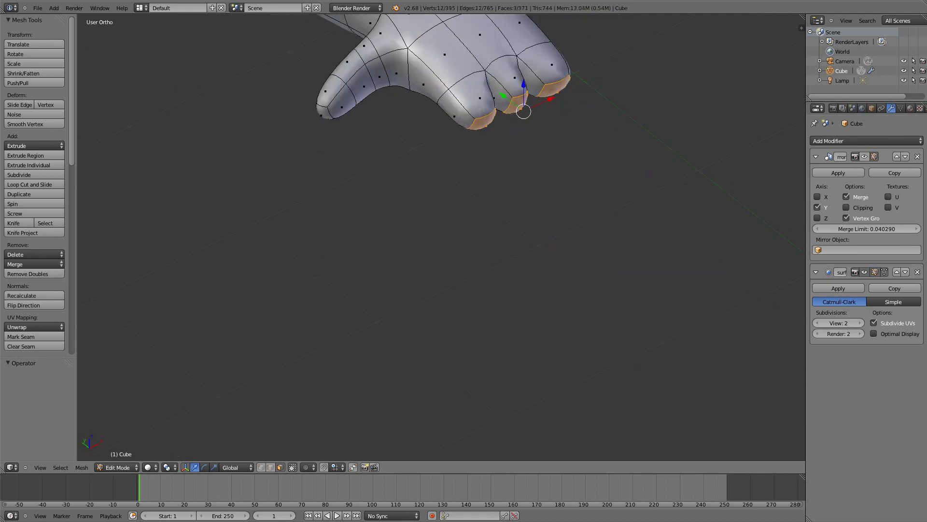
pyautogui.press('KP_3')
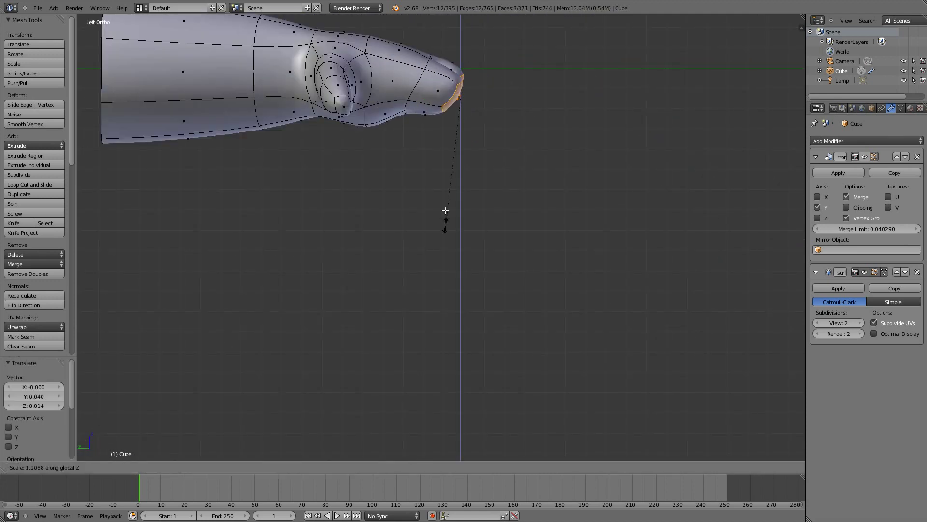
pyautogui.press('e')
pyautogui.click(545, 275)
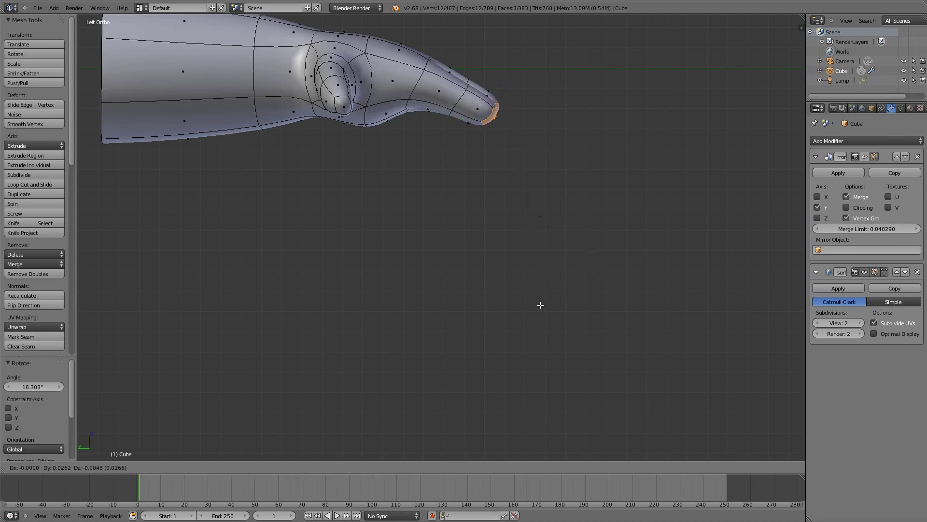
pyautogui.press('e')
pyautogui.click(524, 238)
pyautogui.moveTo(524, 238); pyautogui.dragTo(477, 248, button='middle')
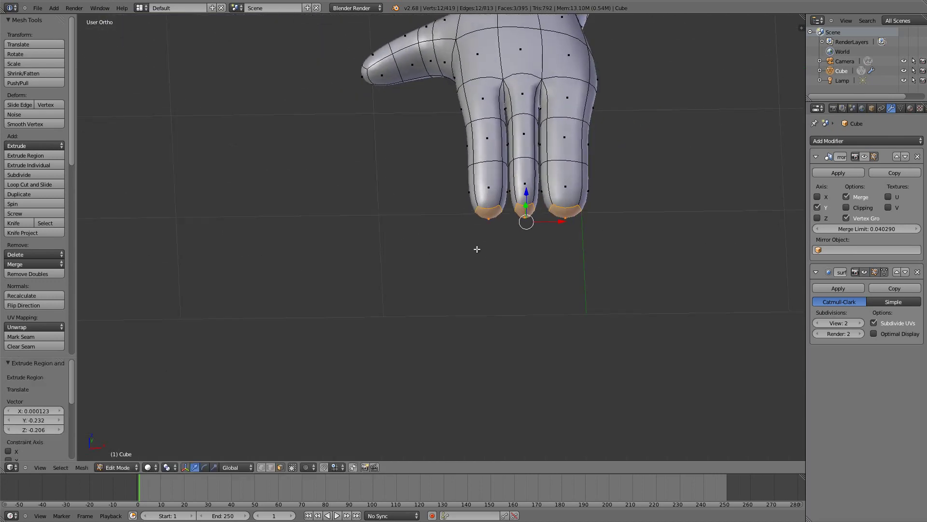
# Taper the fingertips by scaling them down, shifting them left and narrowing a finger ring
pyautogui.press('ctrl+KP_Add')
pyautogui.press('s')
pyautogui.click(560, 206)
pyautogui.moveTo(560, 205); pyautogui.dragTo(537, 244, button='middle')
pyautogui.press('g')
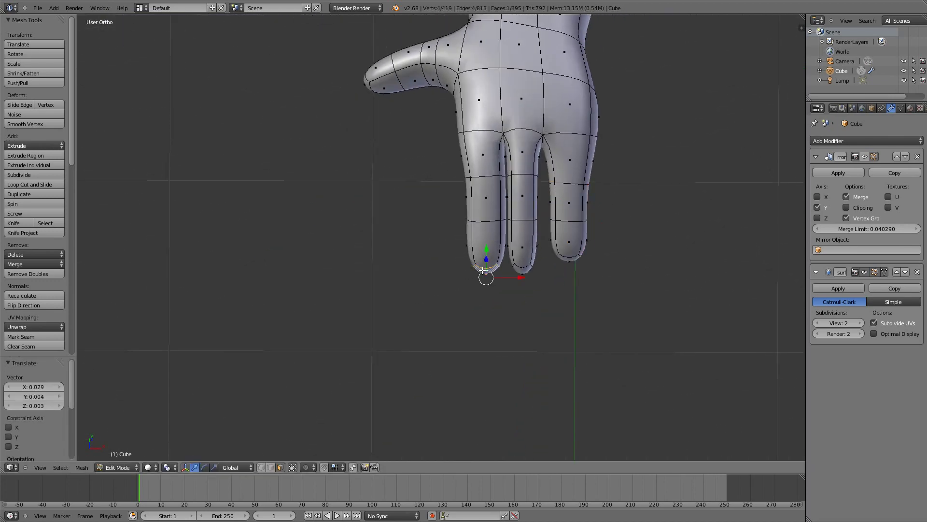
pyautogui.click(474, 264)
pyautogui.press('ctrl+KP_Subtract')
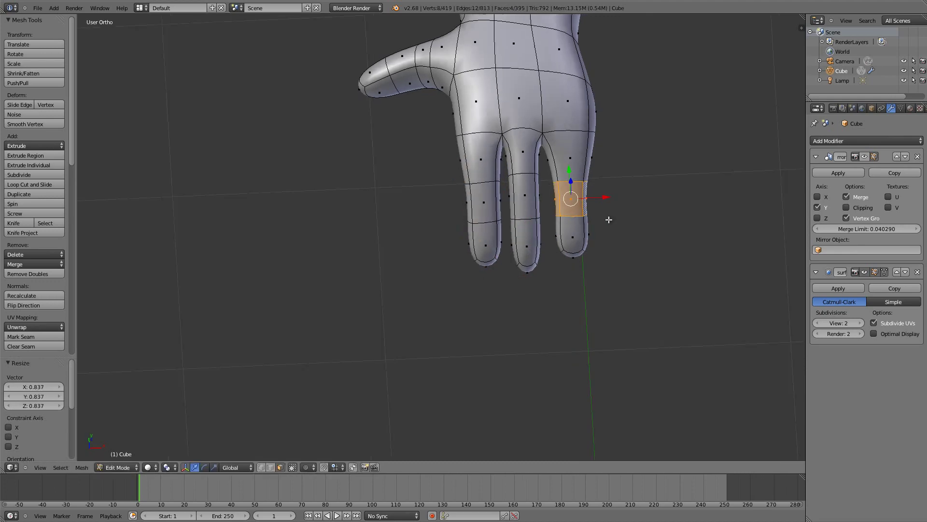
pyautogui.moveTo(584, 200)
pyautogui.mouseDown(button='middle')
pyautogui.moveTo(516, 167)
pyautogui.moveTo(477, 165)
pyautogui.mouseUp(button='middle')
pyautogui.press('s')
pyautogui.click(520, 170)
# Bevel an edge loop on each finger with 2 segments to form the knuckles
pyautogui.press('ctrl+KP_3')
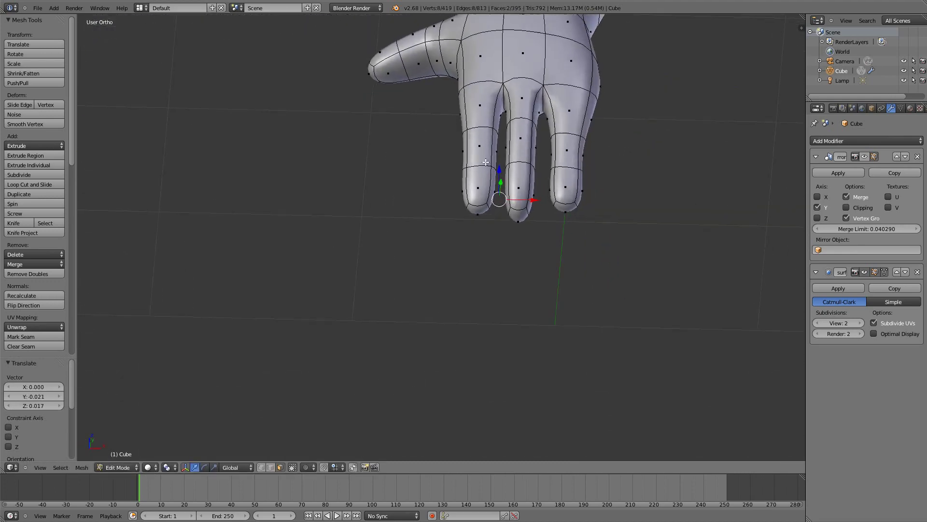
pyautogui.rightClick(476, 166)
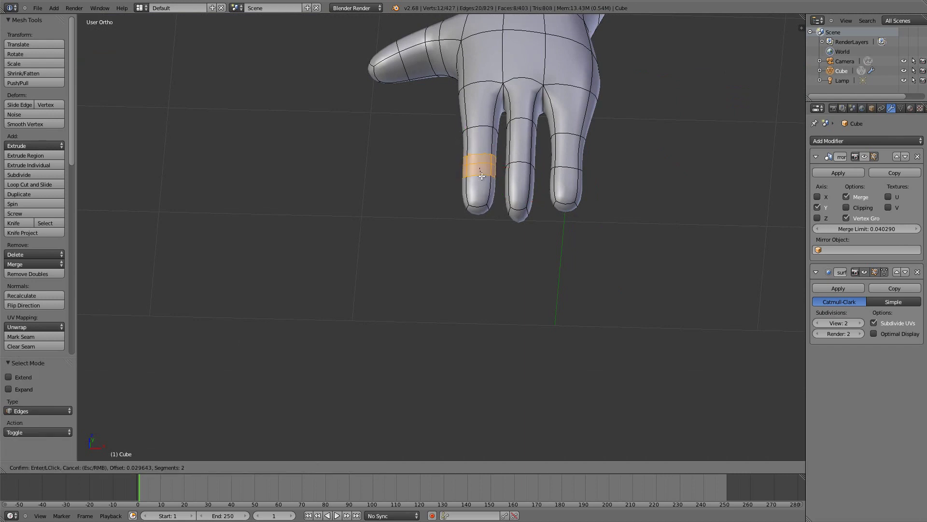
pyautogui.keyDown('alt'); pyautogui.rightClick(515, 162); pyautogui.keyUp('alt')
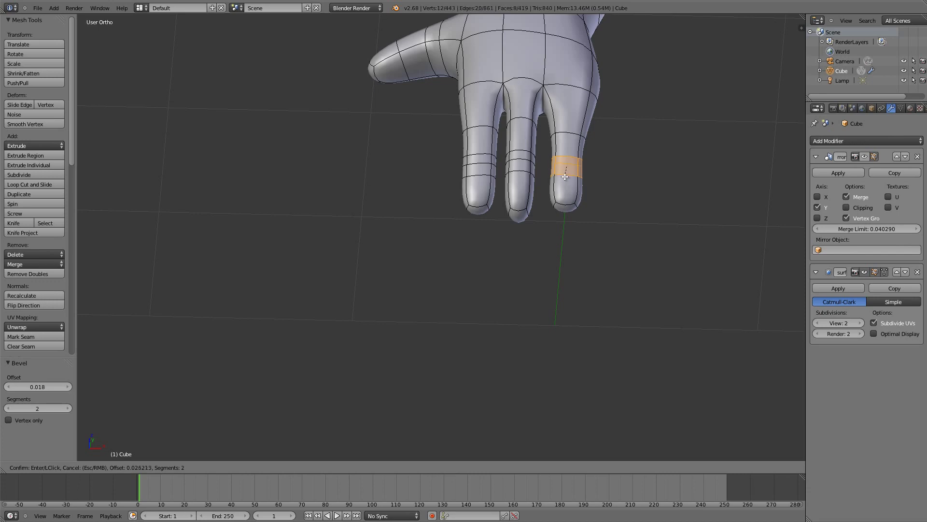
pyautogui.click(565, 177)
pyautogui.moveTo(565, 177)
pyautogui.mouseDown(button='middle')
pyautogui.moveTo(590, 145)
pyautogui.moveTo(510, 121)
pyautogui.mouseUp(button='middle')
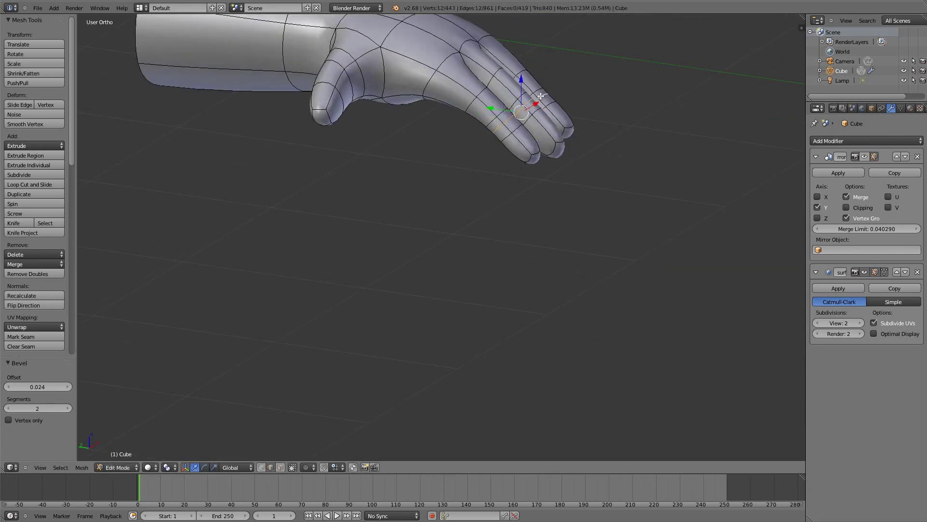
# Shrink the fingertip and move the knuckle loop, adjusting the pivot point
pyautogui.press('KP_3')
pyautogui.press('ctrl+KP_3')
pyautogui.scroll(3, 507, 102)
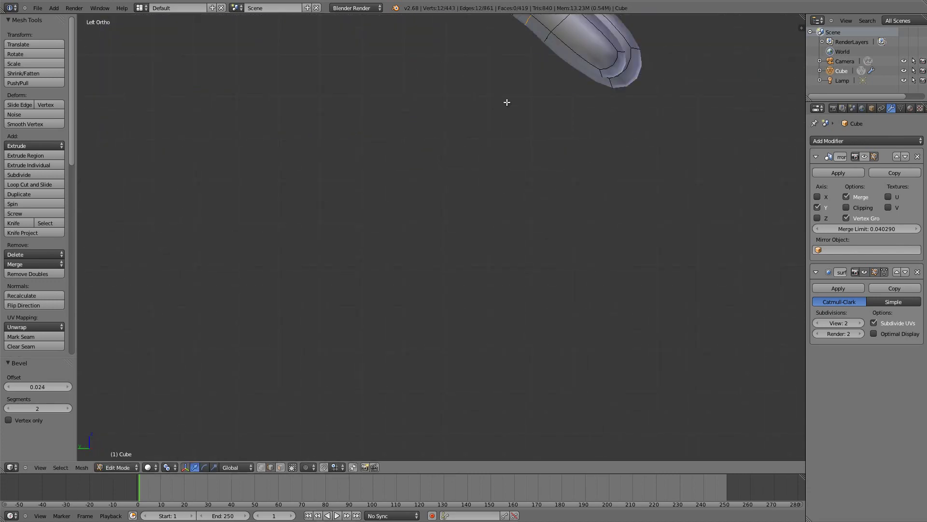
pyautogui.keyDown('shift'); pyautogui.moveTo(507, 101); pyautogui.dragTo(523, 289, button='middle'); pyautogui.keyUp('shift')
pyautogui.click(535, 235)
pyautogui.moveTo(535, 235); pyautogui.dragTo(451, 226, button='middle')
pyautogui.scroll(2, 452, 226)
pyautogui.click(168, 466)
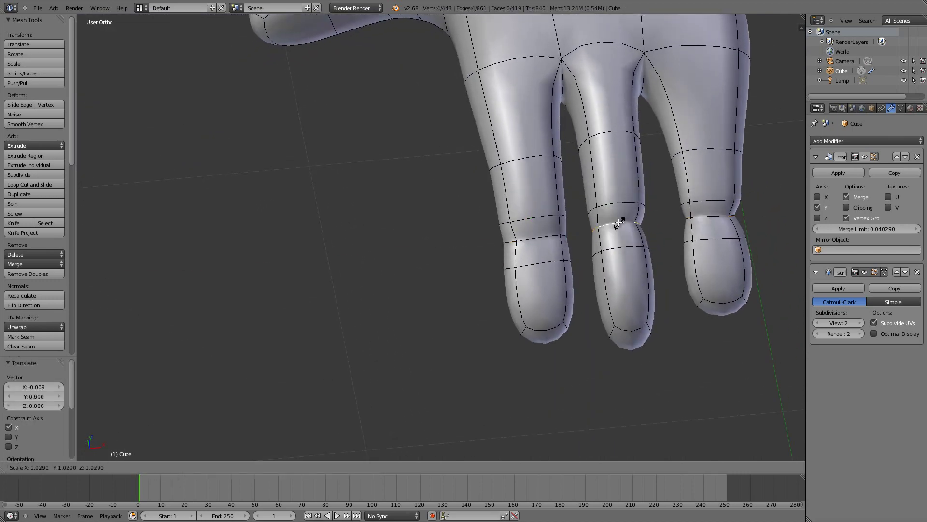
pyautogui.click(612, 201)
pyautogui.moveTo(612, 201)
pyautogui.mouseDown(button='middle')
pyautogui.moveTo(683, 166)
pyautogui.moveTo(667, 150)
pyautogui.moveTo(691, 208)
pyautogui.mouseUp(button='middle')
# Nudge a finger loop into place and scale the fingertip vertices up
pyautogui.press('w')
pyautogui.press('Escape')
pyautogui.press('g')
pyautogui.click(688, 251)
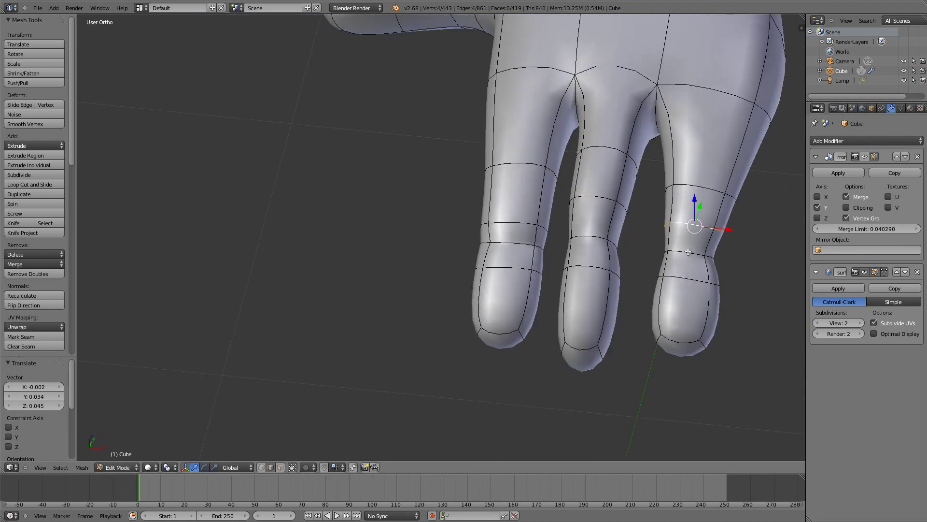
pyautogui.press('s')
pyautogui.click(696, 290)
pyautogui.scroll(-3, 695, 290)
pyautogui.moveTo(696, 290)
pyautogui.mouseDown(button='middle')
pyautogui.moveTo(690, 126)
pyautogui.moveTo(499, 252)
pyautogui.mouseUp(button='middle')
pyautogui.scroll(2, 499, 252)
# Add a loop cut near the fingertip and check the hand from below
pyautogui.click(502, 326)
pyautogui.hotkey('ctrl', 'r')
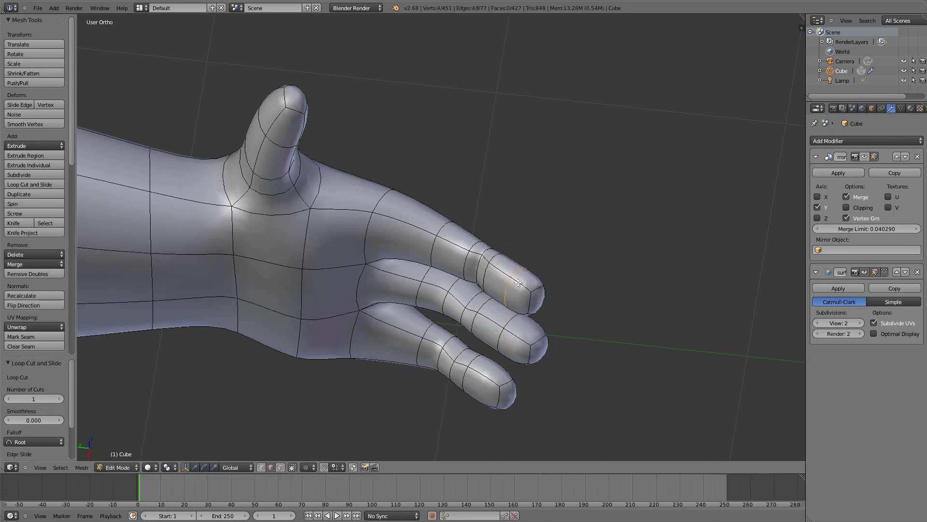
pyautogui.press('Tab')
pyautogui.press('Tab')
pyautogui.moveTo(488, 392); pyautogui.dragTo(543, 270, button='middle')
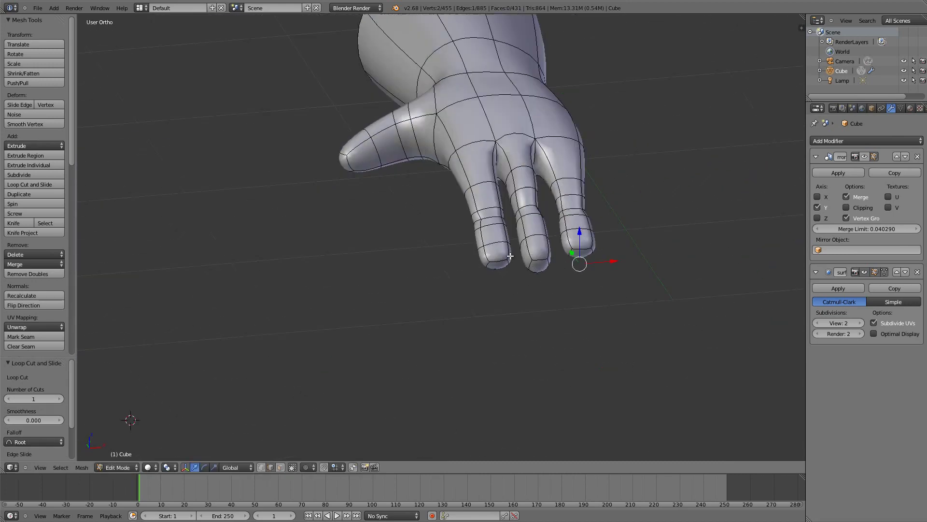
# Select the fingertip faces and shrink them into smaller nail patches
pyautogui.rightClick(545, 317)
pyautogui.moveTo(545, 318); pyautogui.dragTo(558, 231, button='middle')
pyautogui.keyDown('shift'); pyautogui.rightClick(559, 231); pyautogui.keyUp('shift')
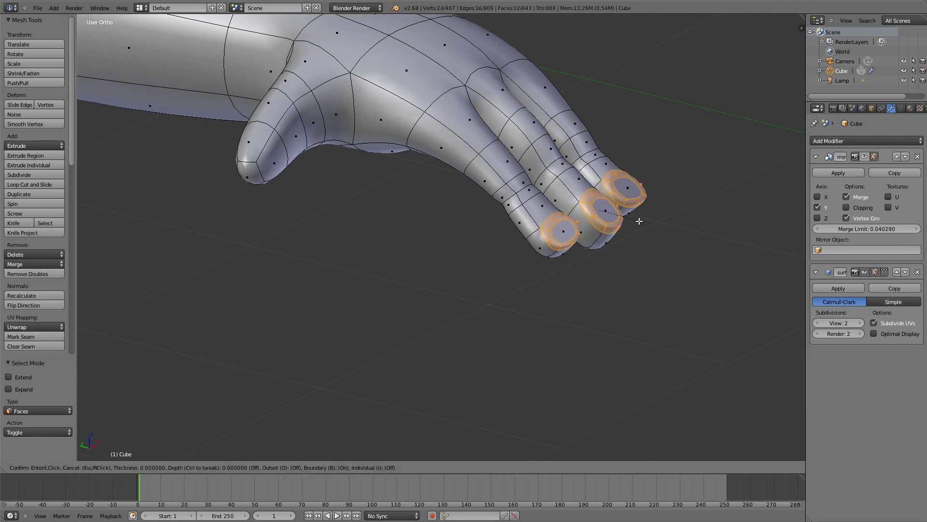
pyautogui.press('Tab')
pyautogui.press('Tab')
pyautogui.moveTo(633, 223)
pyautogui.mouseDown(button='middle')
pyautogui.moveTo(592, 255)
pyautogui.moveTo(647, 290)
pyautogui.mouseUp(button='middle')
pyautogui.click(591, 277)
# Move the middle fingertip's nail face into position and select another fingertip face
pyautogui.rightClick(647, 338)
pyautogui.scroll(2, 647, 241)
pyautogui.press('g')
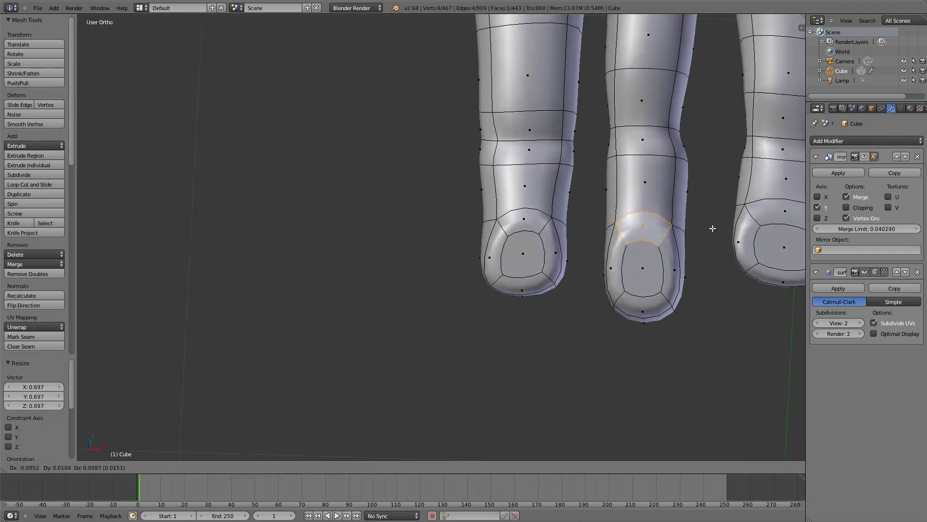
pyautogui.click(713, 228)
pyautogui.moveTo(713, 228); pyautogui.dragTo(776, 283, button='middle')
pyautogui.keyDown('shift'); pyautogui.rightClick(611, 269); pyautogui.keyUp('shift')
pyautogui.moveTo(710, 238)
pyautogui.mouseDown(button='middle')
pyautogui.moveTo(674, 192)
pyautogui.moveTo(631, 383)
pyautogui.moveTo(585, 159)
pyautogui.moveTo(570, 270)
pyautogui.mouseUp(button='middle')
# In vertex and edge selection, pick the nail's front edges and nudge them
pyautogui.hotkey('ctrl', 'Tab')
pyautogui.rightClick(586, 160)
pyautogui.hotkey('ctrl', 'Tab')
pyautogui.click(461, 356)
pyautogui.keyDown('shift'); pyautogui.rightClick(623, 304); pyautogui.keyUp('shift')
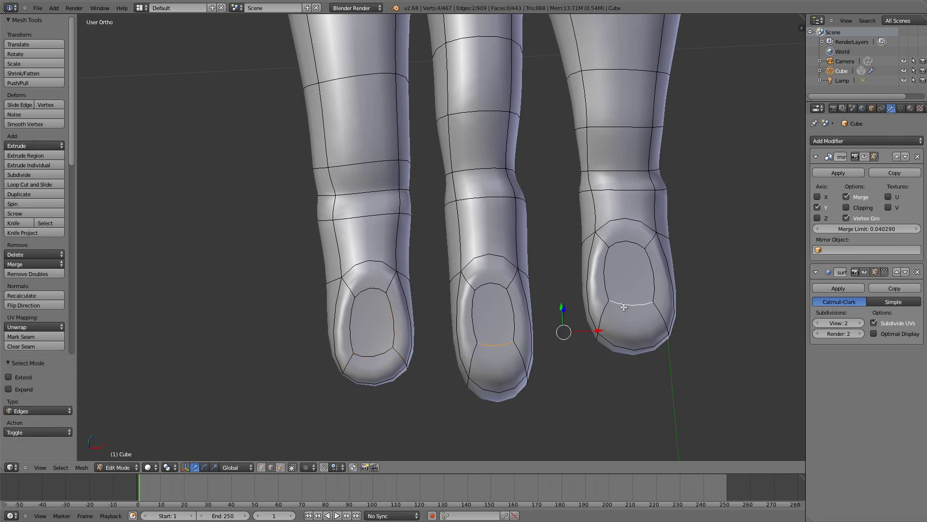
pyautogui.press('g')
pyautogui.click(628, 290)
# Move a third nail edge, then toggle out of Edit Mode to check the smoothed fingers
pyautogui.moveTo(669, 263)
pyautogui.mouseDown(button='middle')
pyautogui.moveTo(691, 184)
pyautogui.moveTo(666, 145)
pyautogui.mouseUp(button='middle')
pyautogui.keyDown('shift'); pyautogui.rightClick(676, 164); pyautogui.keyUp('shift')
pyautogui.press('g')
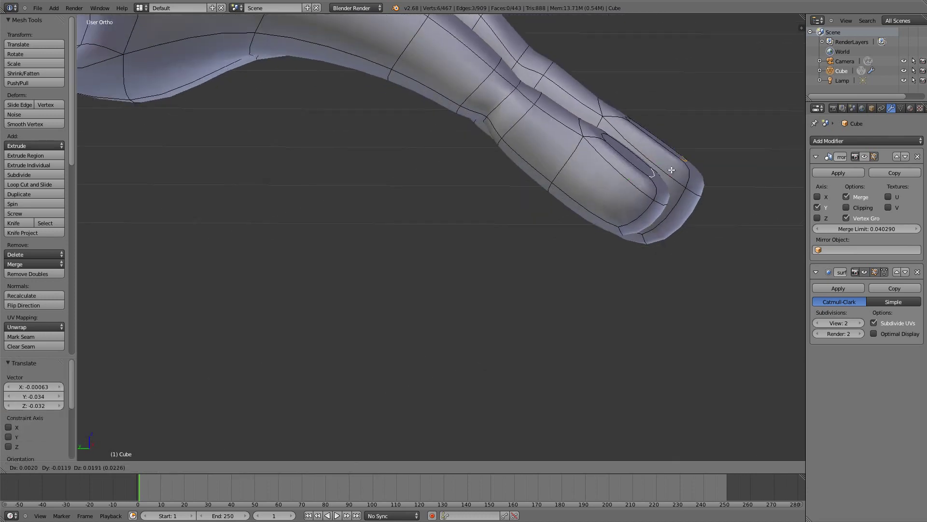
pyautogui.moveTo(681, 189)
pyautogui.mouseDown(button='middle')
pyautogui.moveTo(698, 189)
pyautogui.moveTo(553, 249)
pyautogui.mouseUp(button='middle')
pyautogui.press('Tab')
pyautogui.scroll(-5, 554, 249)
pyautogui.scroll(5, 427, 244)
pyautogui.press('Tab')
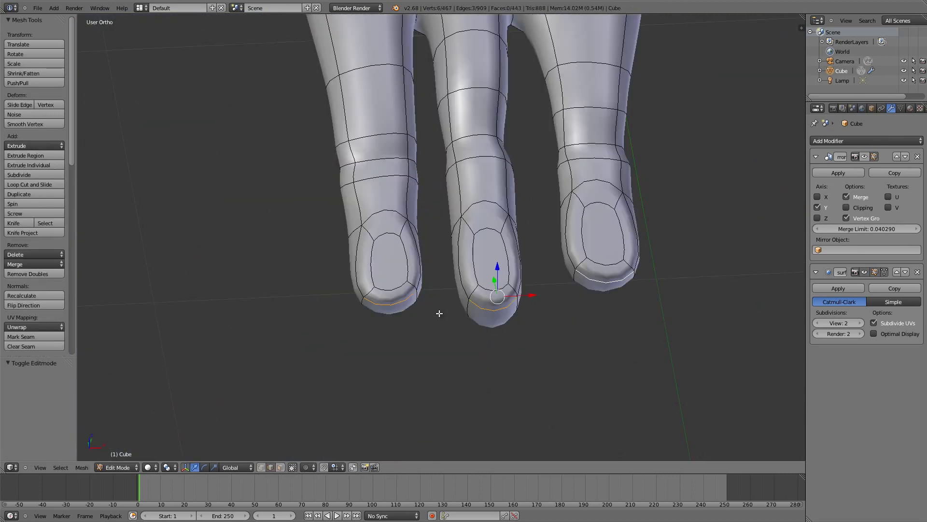
# Shrink the fingertip selection by one ring and try moving it, then cancel
pyautogui.press('ctrl+KP_Subtract')
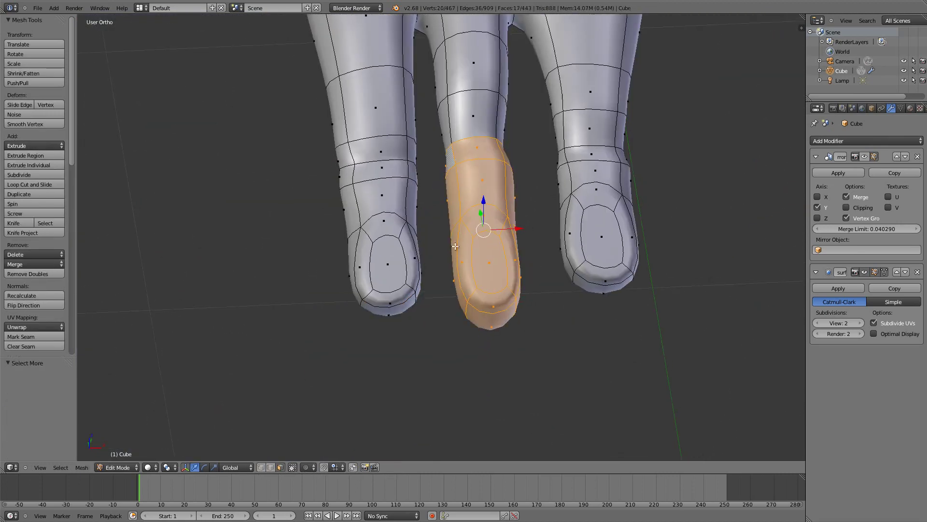
pyautogui.moveTo(453, 134); pyautogui.dragTo(570, 203, button='middle')
pyautogui.press('g')
pyautogui.press('Escape')
pyautogui.press('g')
pyautogui.press('Escape')
# Select the index finger's joint edge loop and scale it narrower
pyautogui.hotkey('ctrl', 'Tab')
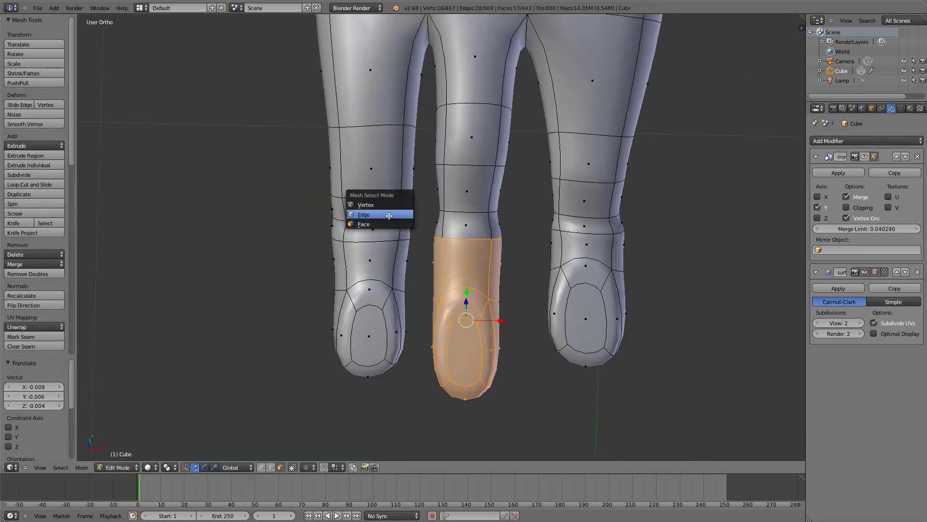
pyautogui.click(382, 219)
pyautogui.keyDown('alt'); pyautogui.rightClick(386, 215); pyautogui.keyUp('alt')
pyautogui.press('s')
pyautogui.click(386, 215)
pyautogui.press('g')
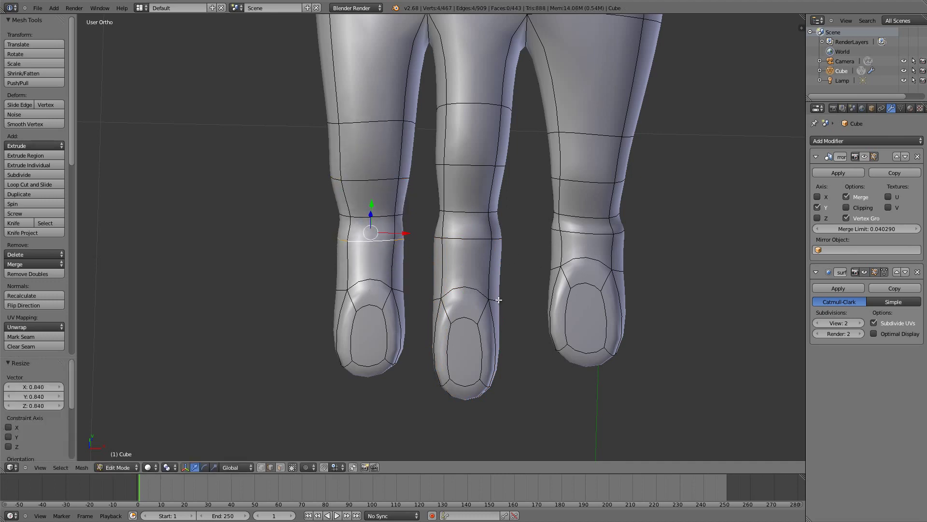
pyautogui.moveTo(537, 265)
pyautogui.mouseDown(button='middle')
pyautogui.moveTo(564, 93)
pyautogui.moveTo(592, 85)
pyautogui.moveTo(512, 209)
pyautogui.moveTo(660, 135)
pyautogui.mouseUp(button='middle')
pyautogui.press('g')
pyautogui.click(594, 87)
# Select and grow the fingertip faces, then move them to bend downward
pyautogui.press('KP_3')
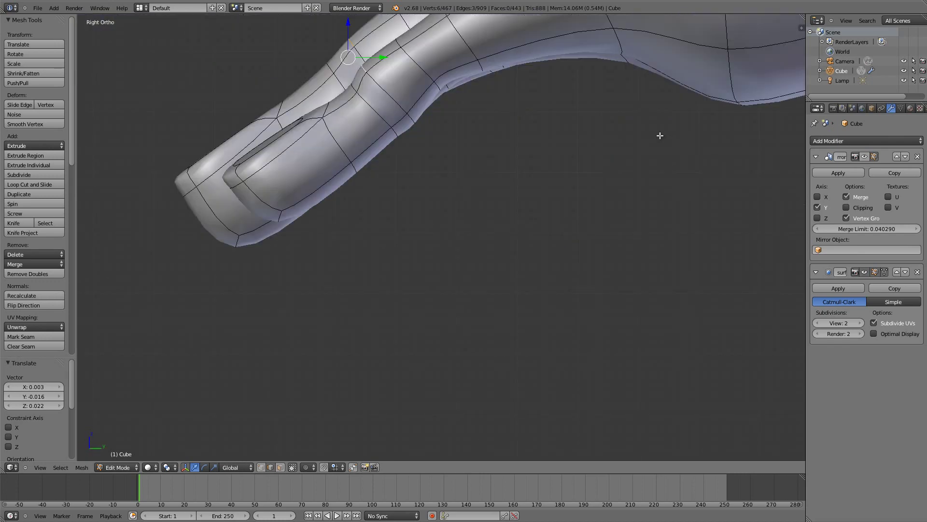
pyautogui.hotkey('ctrl', 'Tab')
pyautogui.rightClick(244, 208)
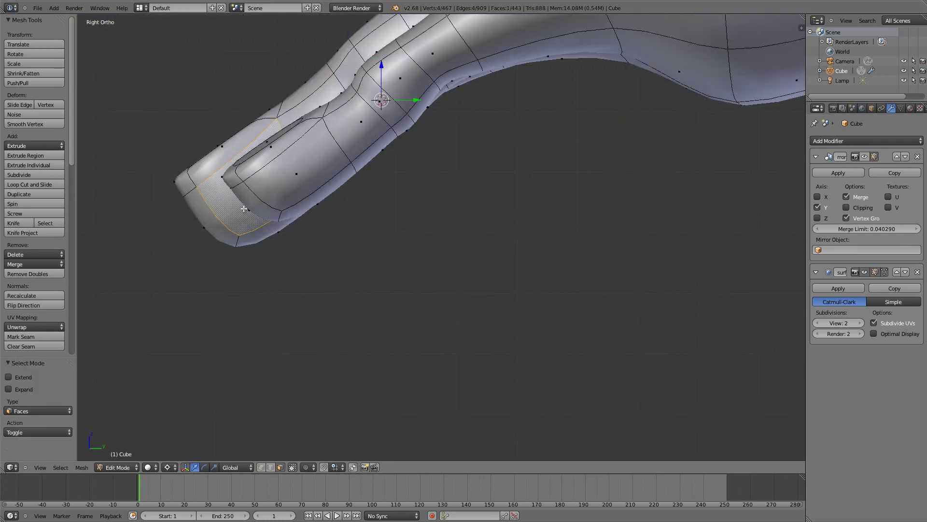
pyautogui.moveTo(198, 218); pyautogui.dragTo(377, 253, button='middle')
pyautogui.press('ctrl+KP_Add')
pyautogui.press('ctrl+KP_Add')
pyautogui.press('ctrl+KP_Add')
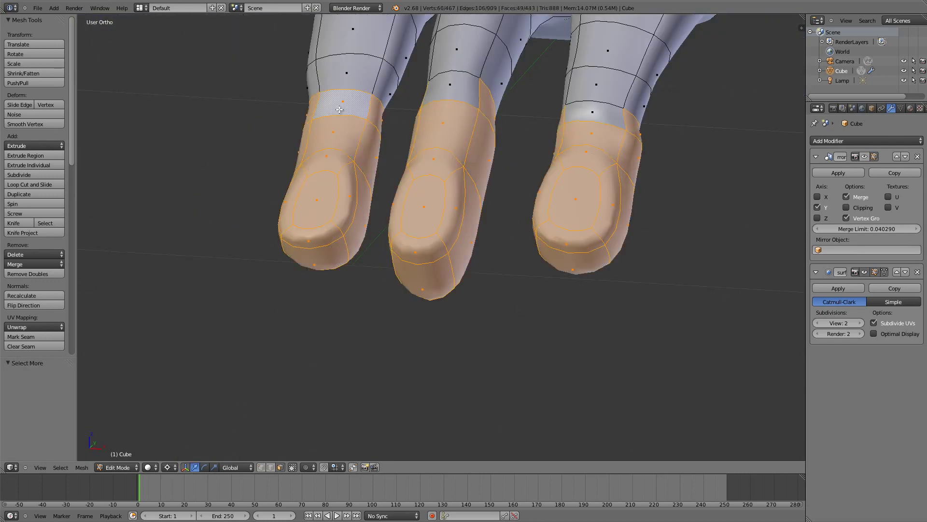
pyautogui.press('KP_3')
pyautogui.press('g')
pyautogui.click(499, 315)
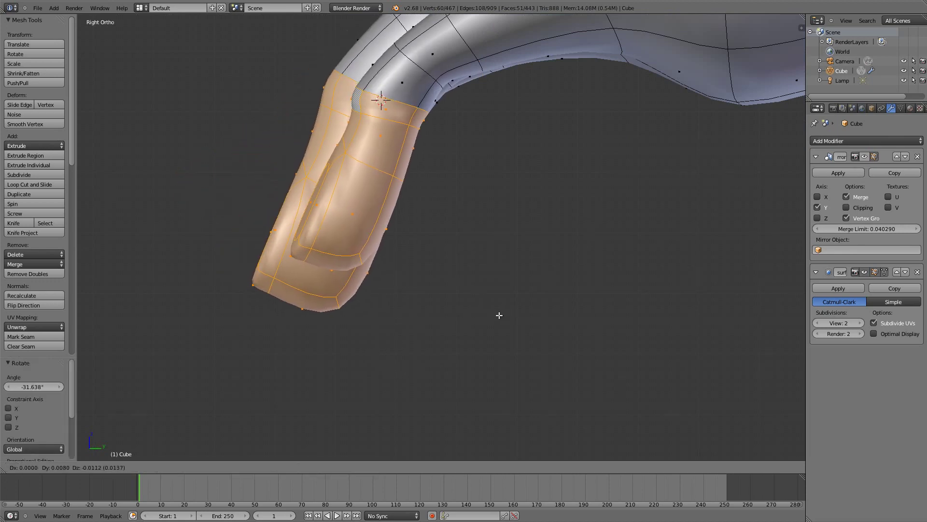
# Select the fingertip joint edge loop, set the scaling pivot, and enlarge it
pyautogui.hotkey('ctrl', 'Tab')
pyautogui.click(398, 103)
pyautogui.keyDown('alt'); pyautogui.rightClick(420, 71); pyautogui.keyUp('alt')
pyautogui.click(167, 467)
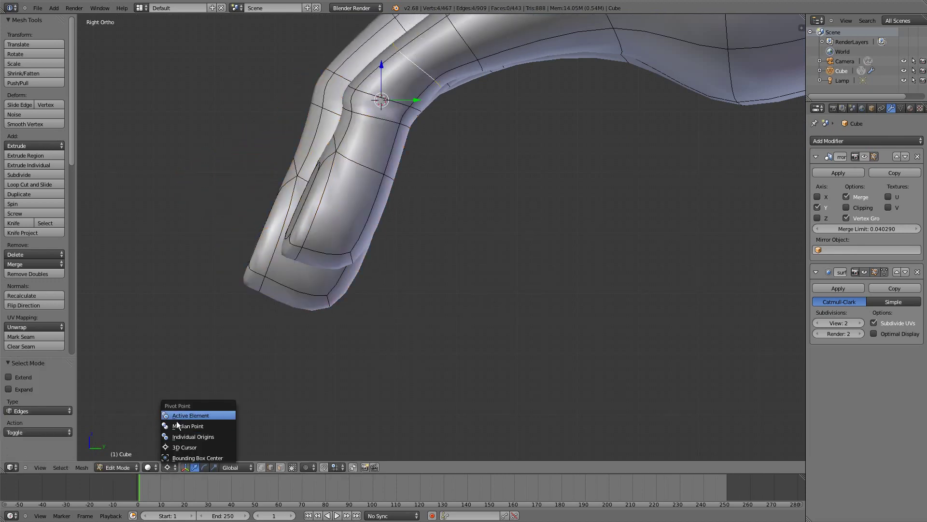
pyautogui.press('s')
pyautogui.click(451, 192)
# Select a single fingertip edge and move it to refine the curl
pyautogui.moveTo(451, 192)
pyautogui.mouseDown(button='middle')
pyautogui.moveTo(488, 221)
pyautogui.moveTo(425, 155)
pyautogui.moveTo(354, 203)
pyautogui.moveTo(437, 242)
pyautogui.mouseUp(button='middle')
pyautogui.rightClick(354, 203)
pyautogui.moveTo(440, 307)
pyautogui.mouseDown(button='middle')
pyautogui.moveTo(458, 295)
pyautogui.moveTo(473, 320)
pyautogui.moveTo(507, 332)
pyautogui.moveTo(559, 315)
pyautogui.mouseUp(button='middle')
pyautogui.rightClick(471, 316)
pyautogui.press('g')
pyautogui.click(473, 320)
# Preview the smoothed hand outside Edit Mode, then return to editing it
pyautogui.press('Tab')
pyautogui.scroll(3, 559, 315)
pyautogui.press('Tab')
pyautogui.scroll(-3, 322, 268)
pyautogui.moveTo(425, 268)
pyautogui.mouseDown(button='middle')
pyautogui.moveTo(322, 268)
pyautogui.moveTo(498, 285)
pyautogui.moveTo(344, 262)
pyautogui.mouseUp(button='middle')
# Resize the knuckle areas on the back of the hand and middle-finger base
pyautogui.rightClick(323, 277)
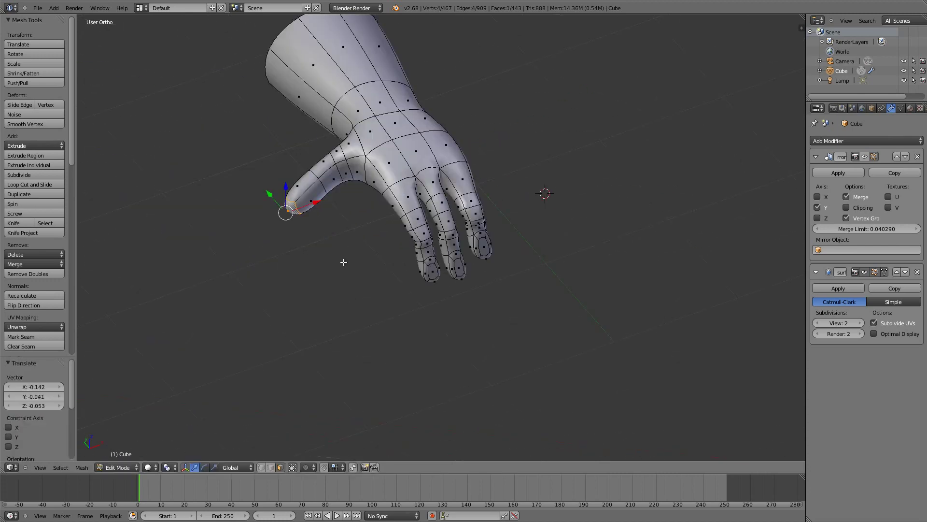
pyautogui.click(329, 204)
pyautogui.moveTo(329, 205); pyautogui.dragTo(425, 193, button='middle')
pyautogui.scroll(3, 425, 193)
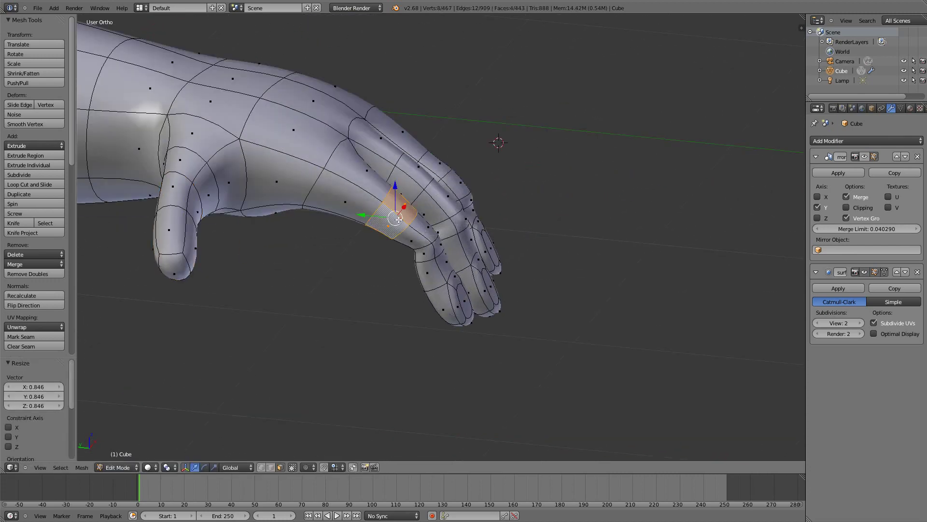
pyautogui.click(380, 160)
pyautogui.moveTo(380, 160); pyautogui.dragTo(368, 193, button='middle')
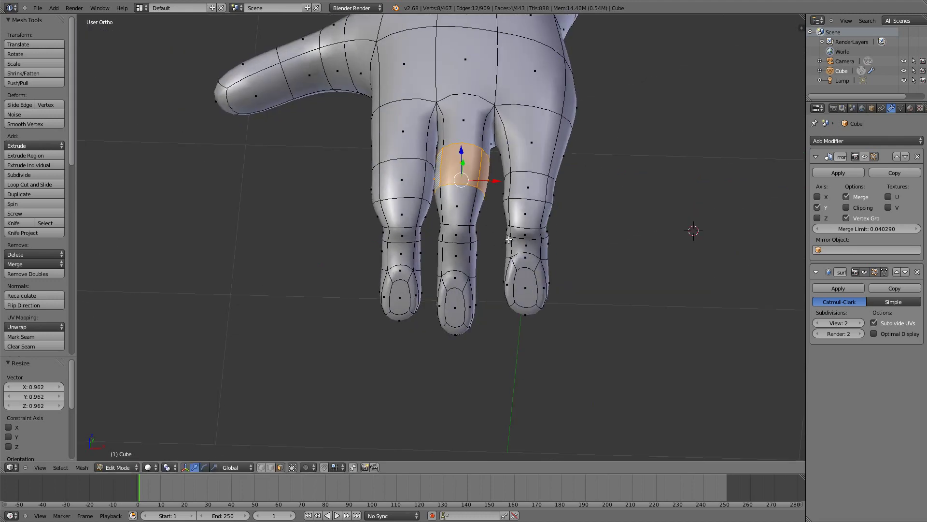
# Enlarge the middle-finger joint band and shift it slightly along Y
pyautogui.press('s')
pyautogui.click(397, 263)
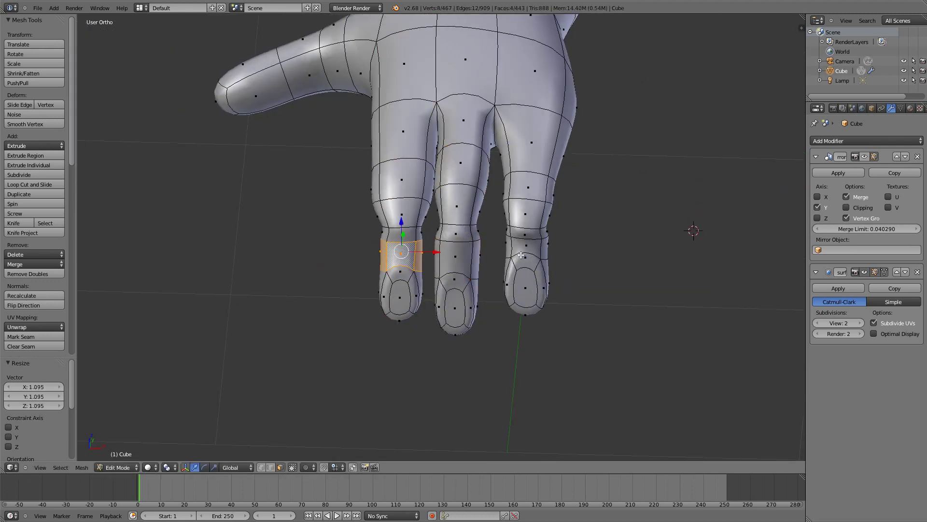
pyautogui.click(537, 256)
pyautogui.moveTo(537, 256); pyautogui.dragTo(392, 209, button='middle')
pyautogui.press('y')
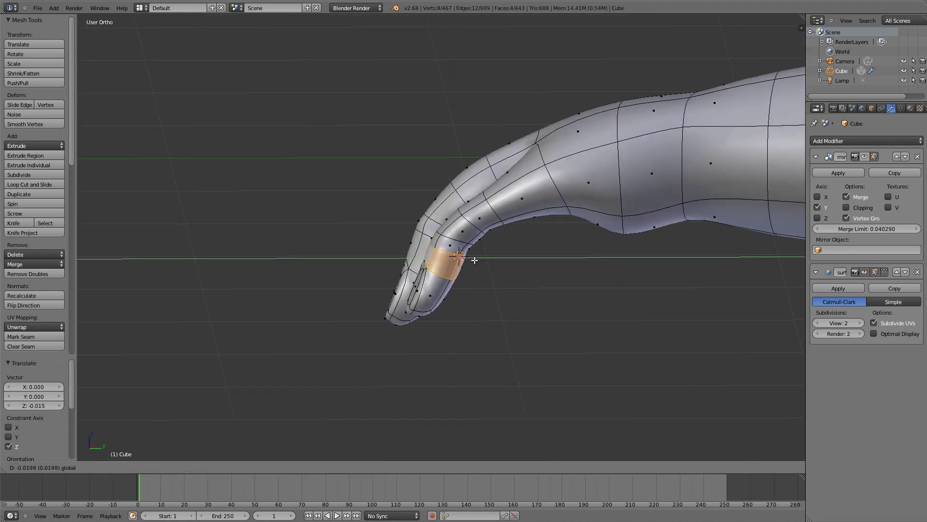
pyautogui.click(477, 259)
pyautogui.moveTo(476, 259); pyautogui.dragTo(447, 249, button='middle')
# Shrink another finger band and move it along Y
pyautogui.press('s')
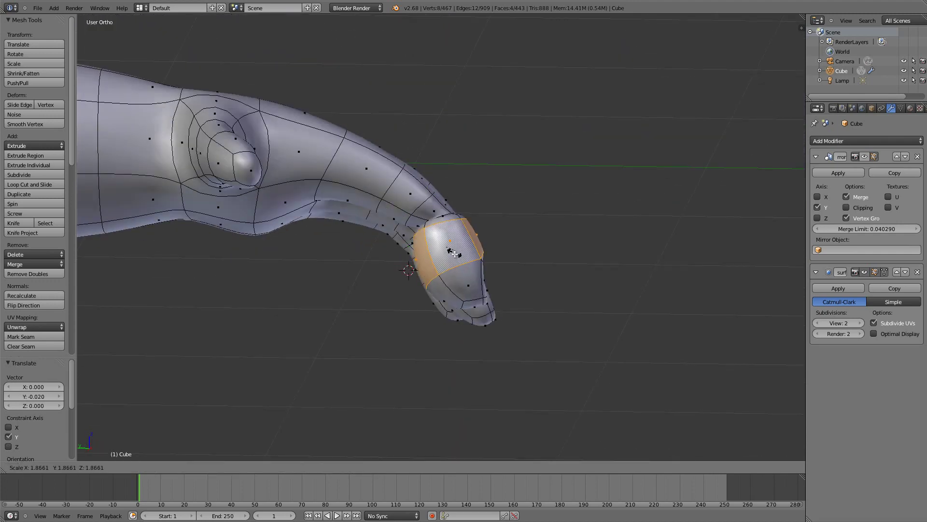
pyautogui.press('Escape')
pyautogui.click(338, 169)
pyautogui.moveTo(339, 169)
pyautogui.mouseDown(button='middle')
pyautogui.moveTo(203, 350)
pyautogui.moveTo(317, 353)
pyautogui.moveTo(417, 319)
pyautogui.mouseUp(button='middle')
pyautogui.click(396, 212)
pyautogui.moveTo(396, 211)
pyautogui.mouseDown(button='middle')
pyautogui.moveTo(381, 250)
pyautogui.moveTo(562, 199)
pyautogui.moveTo(445, 230)
pyautogui.moveTo(403, 229)
pyautogui.moveTo(465, 258)
pyautogui.mouseUp(button='middle')
# Check the smoothed result, then select and move more finger faces
pyautogui.press('Tab')
pyautogui.press('Tab')
pyautogui.keyDown('shift'); pyautogui.click(421, 241); pyautogui.keyUp('shift')
pyautogui.click(408, 229)
pyautogui.press('Tab')
pyautogui.press('Tab')
pyautogui.press('Tab')
pyautogui.moveTo(466, 222); pyautogui.dragTo(432, 280, button='middle')
pyautogui.press('Tab')
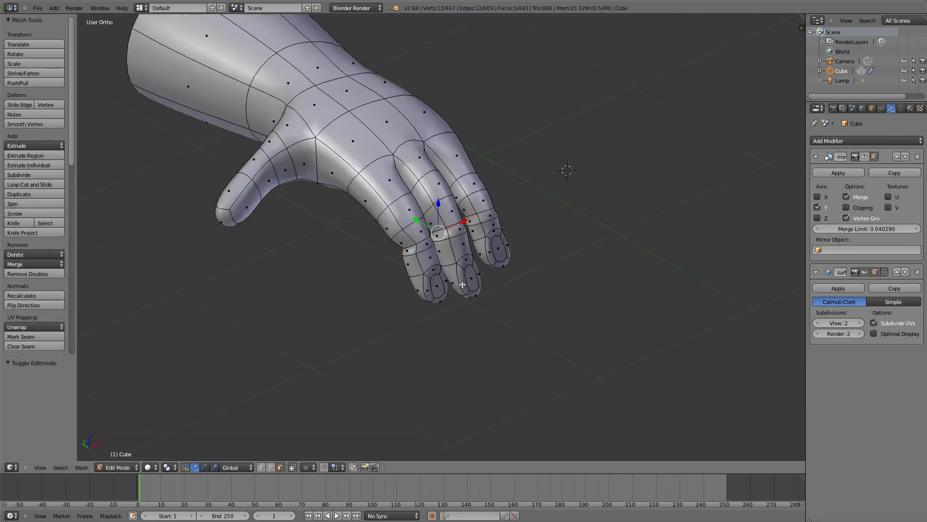
# Select the fingernail faces on three fingertips
pyautogui.press('w')
pyautogui.press('Escape')
pyautogui.scroll(3, 414, 256)
pyautogui.scroll(3, 414, 255)
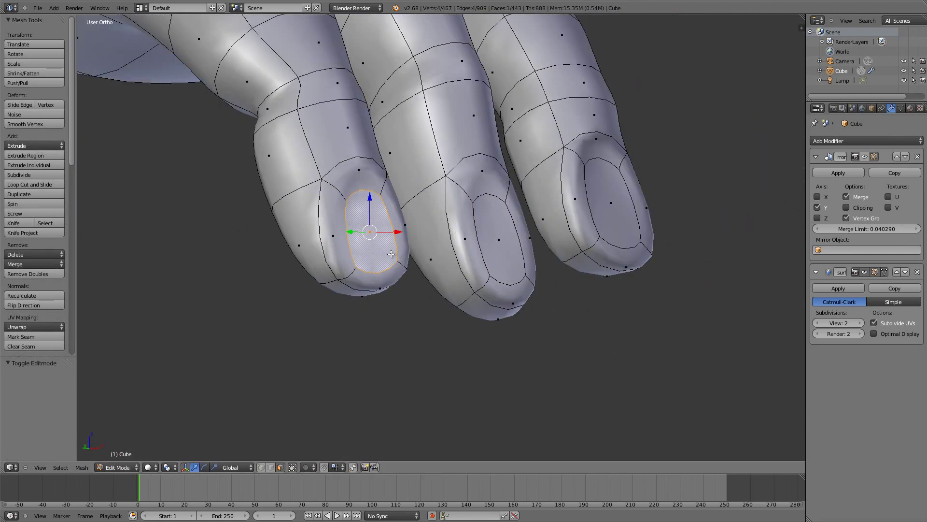
pyautogui.moveTo(375, 244); pyautogui.dragTo(504, 215, button='middle')
pyautogui.keyDown('shift'); pyautogui.rightClick(504, 215); pyautogui.keyUp('shift')
pyautogui.keyDown('shift'); pyautogui.rightClick(540, 164); pyautogui.keyUp('shift')
pyautogui.moveTo(540, 165)
pyautogui.mouseDown(button='middle')
pyautogui.moveTo(483, 270)
pyautogui.moveTo(428, 313)
pyautogui.mouseUp(button='middle')
# Scale the fingernail faces, undo the change, and zoom out to the arm and torso
pyautogui.press('s')
pyautogui.press('Return')
pyautogui.hotkey('ctrl', 'z')
pyautogui.click(167, 467)
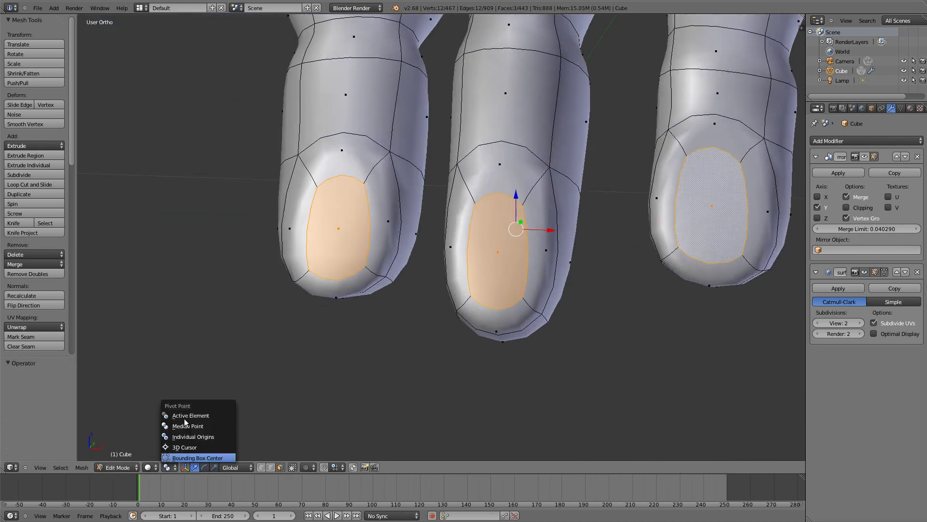
pyautogui.moveTo(320, 423); pyautogui.dragTo(462, 222, button='middle')
# Turn on the Mirror modifier's edit-mode display so the whole character shows
pyautogui.press('Tab')
pyautogui.scroll(-5, 474, 307)
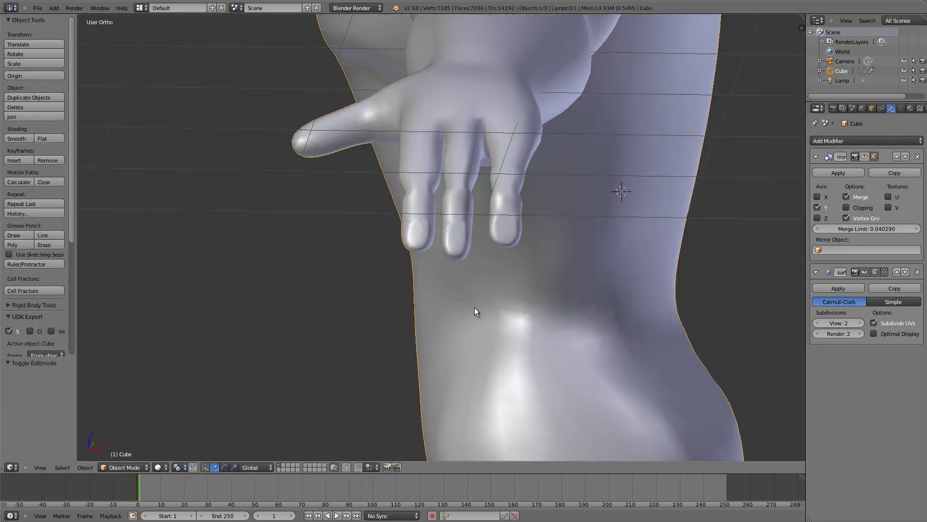
pyautogui.moveTo(475, 307)
pyautogui.mouseDown(button='middle')
pyautogui.moveTo(278, 200)
pyautogui.moveTo(579, 277)
pyautogui.mouseUp(button='middle')
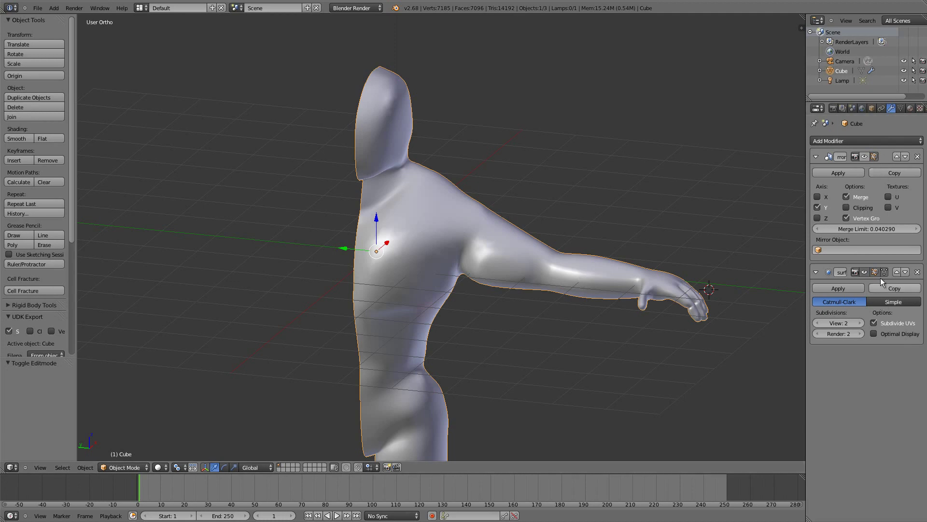
pyautogui.click(864, 157)
pyautogui.scroll(-3, 492, 317)
pyautogui.moveTo(492, 317); pyautogui.dragTo(487, 275, button='middle')
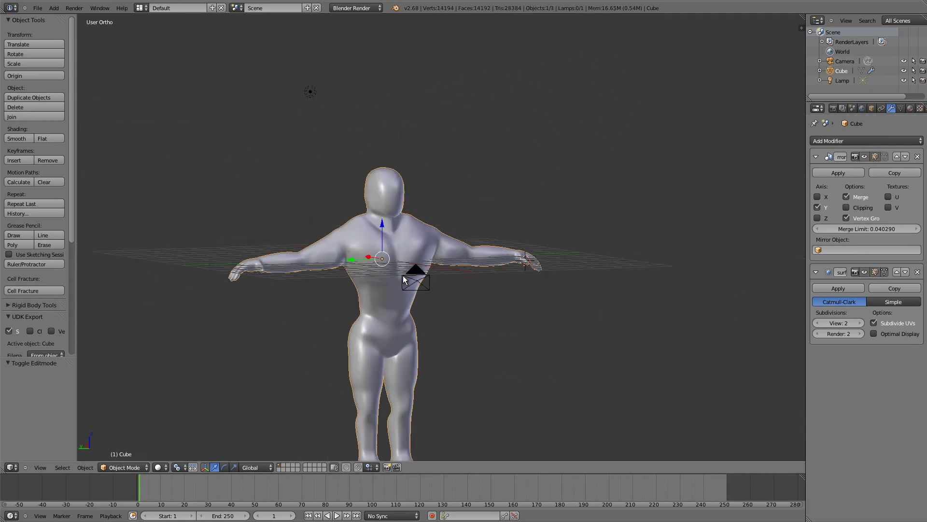
# Re-enter Edit Mode and bring the hand into view
pyautogui.moveTo(231, 262)
pyautogui.mouseDown(button='middle')
pyautogui.moveTo(308, 454)
pyautogui.moveTo(386, 318)
pyautogui.moveTo(419, 307)
pyautogui.moveTo(467, 230)
pyautogui.mouseUp(button='middle')
pyautogui.scroll(2, 558, 146)
pyautogui.press('Tab')
pyautogui.moveTo(429, 271)
pyautogui.keyDown('shift'); pyautogui.mouseDown(button='middle')
pyautogui.moveTo(430, 146)
pyautogui.moveTo(386, 217)
pyautogui.moveTo(360, 230)
pyautogui.moveTo(546, 274)
pyautogui.mouseUp(button='middle'); pyautogui.keyUp('shift')
# Select a finger face and grow the selection over the whole finger
pyautogui.rightClick(671, 251)
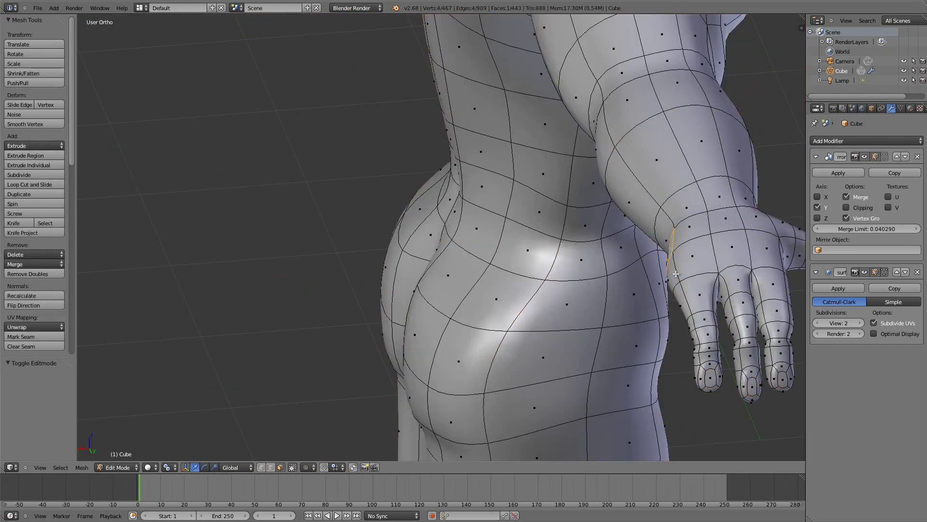
pyautogui.click(618, 276)
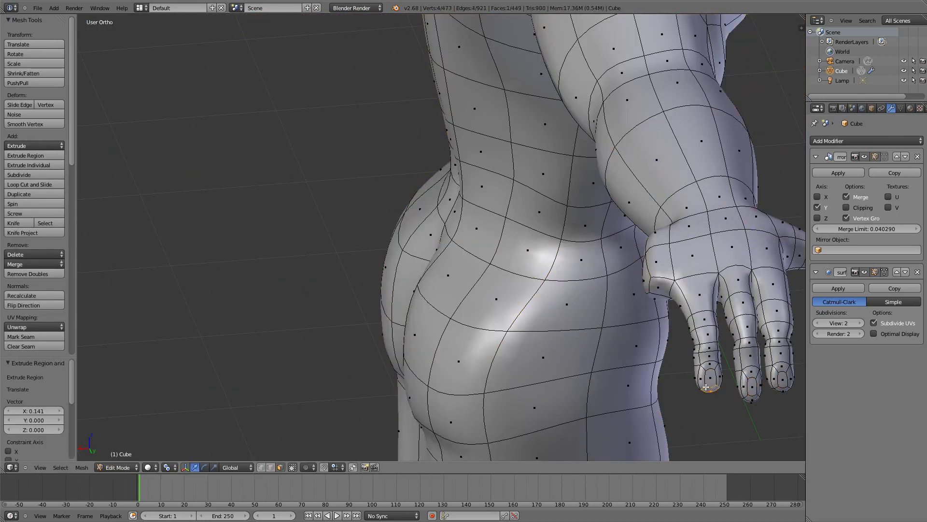
pyautogui.press('KP_Decimal')
pyautogui.moveTo(706, 387); pyautogui.dragTo(497, 221, button='middle')
pyautogui.scroll(3, 497, 220)
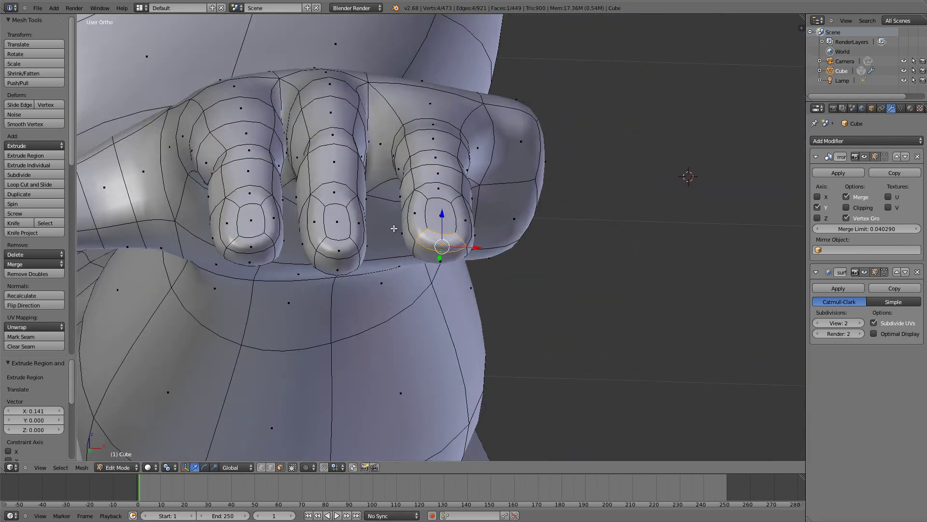
pyautogui.press('ctrl+KP_Add')
pyautogui.moveTo(314, 126)
pyautogui.mouseDown(button='middle')
pyautogui.moveTo(682, 143)
pyautogui.moveTo(588, 223)
pyautogui.moveTo(505, 239)
pyautogui.mouseUp(button='middle')
# Duplicate the finger sideways along X and scale the copy down to 0.774
pyautogui.press('e')
pyautogui.press('x')
pyautogui.click(570, 241)
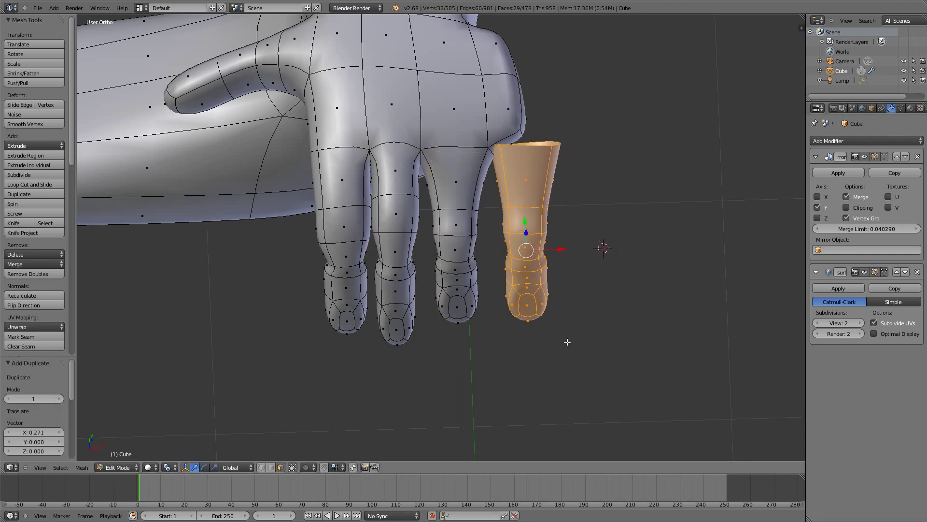
pyautogui.click(180, 426)
pyautogui.press('s')
pyautogui.click(525, 375)
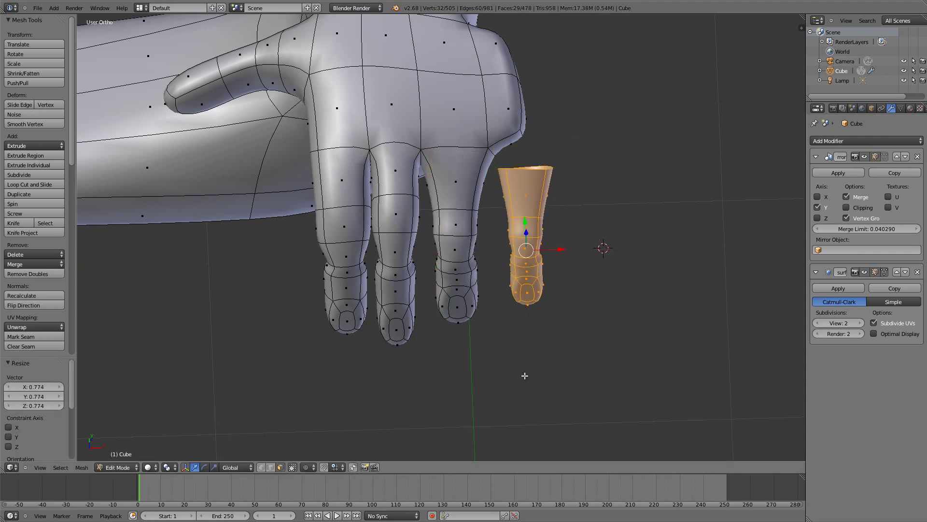
# Rotate the new finger slightly inward and move it beside the others
pyautogui.press('r')
pyautogui.click(561, 414)
pyautogui.press('KP_7')
pyautogui.press('g')
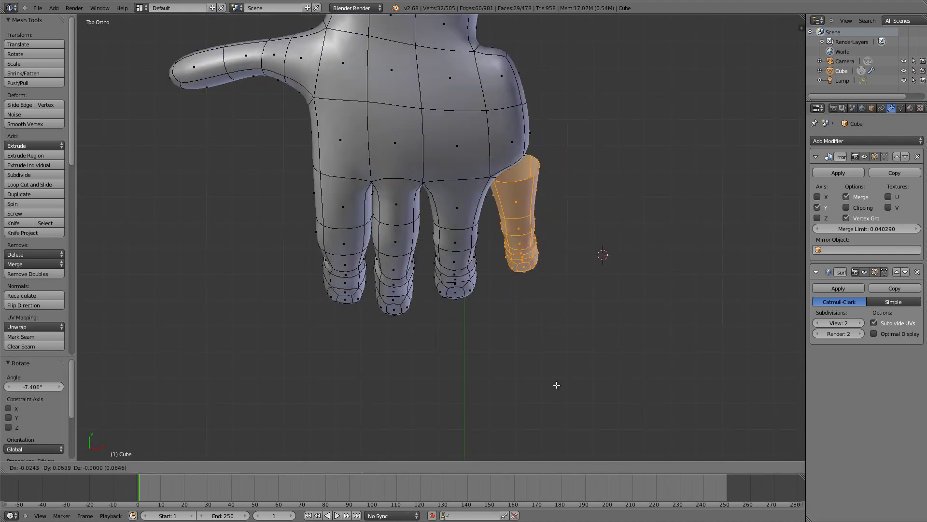
pyautogui.click(557, 385)
pyautogui.moveTo(557, 385); pyautogui.dragTo(478, 318, button='middle')
# Delete the faces where the new finger joins the hand
pyautogui.press('g')
pyautogui.press('x')
pyautogui.click(512, 203)
pyautogui.moveTo(512, 203); pyautogui.dragTo(503, 327, button='middle')
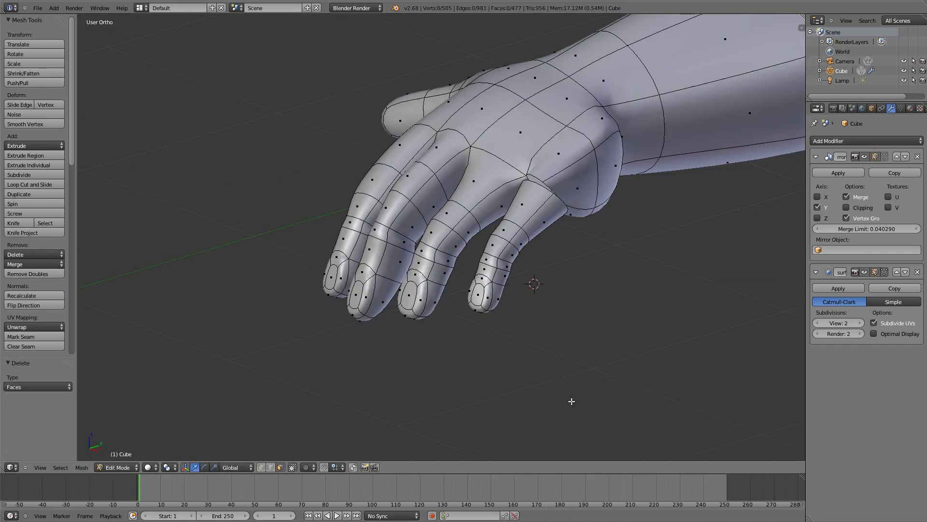
# Merge pairs of vertices at the finger joint with Merge at Last
pyautogui.hotkey('ctrl', 'Tab')
pyautogui.hotkey('alt', 'm')
pyautogui.click(561, 192)
pyautogui.moveTo(560, 192); pyautogui.dragTo(653, 100, button='middle')
pyautogui.scroll(3, 653, 99)
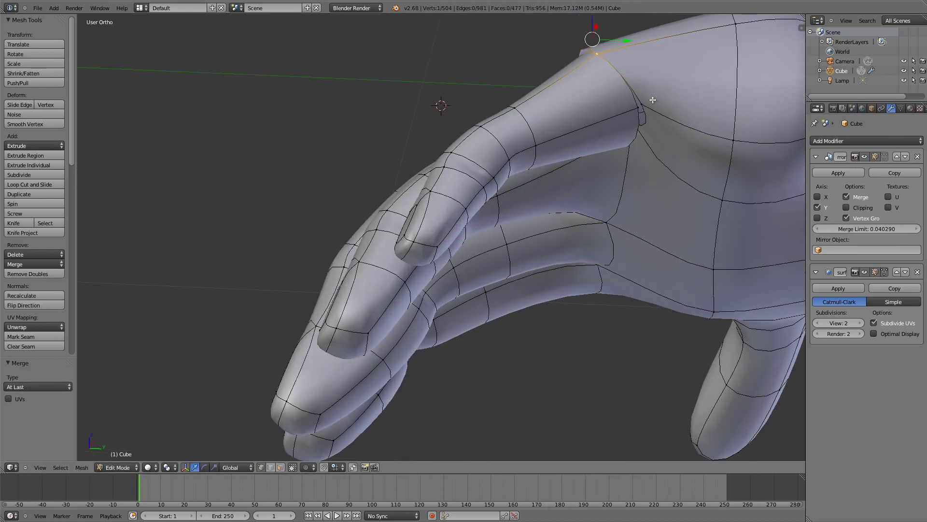
pyautogui.click(634, 129)
pyautogui.moveTo(635, 129); pyautogui.dragTo(604, 83, button='middle')
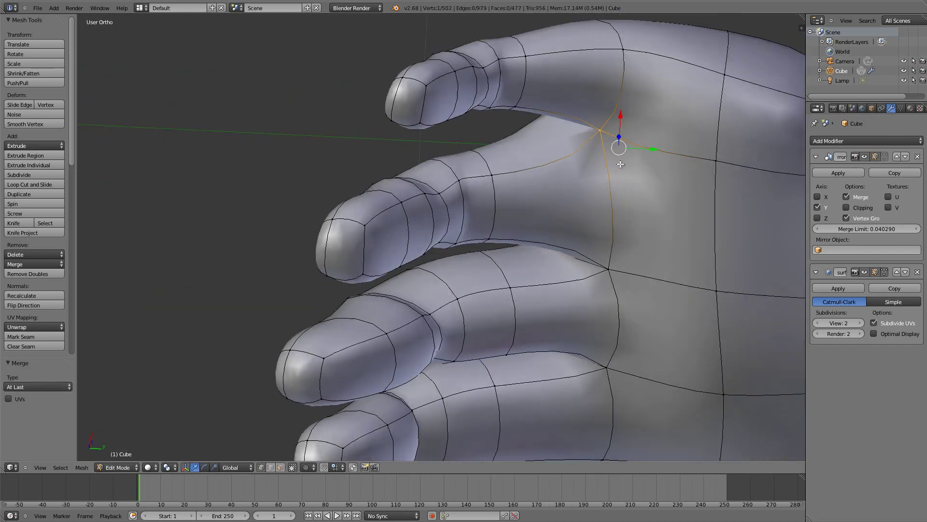
# Reposition and merge the remaining joint vertices, lowering one along Z
pyautogui.moveTo(620, 141); pyautogui.dragTo(595, 82, button='middle')
pyautogui.press('g')
pyautogui.click(600, 85)
pyautogui.hotkey('alt', 'm')
pyautogui.click(585, 95)
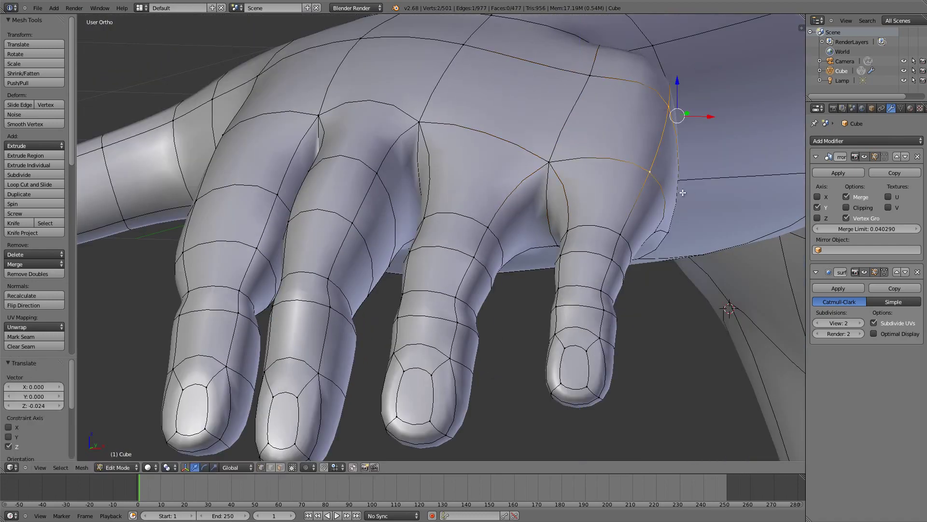
pyautogui.moveTo(664, 215); pyautogui.dragTo(539, 300, button='middle')
# Delete two wrist faces, fill the hole with new faces, and scale them along Z
pyautogui.press('x')
pyautogui.click(539, 302)
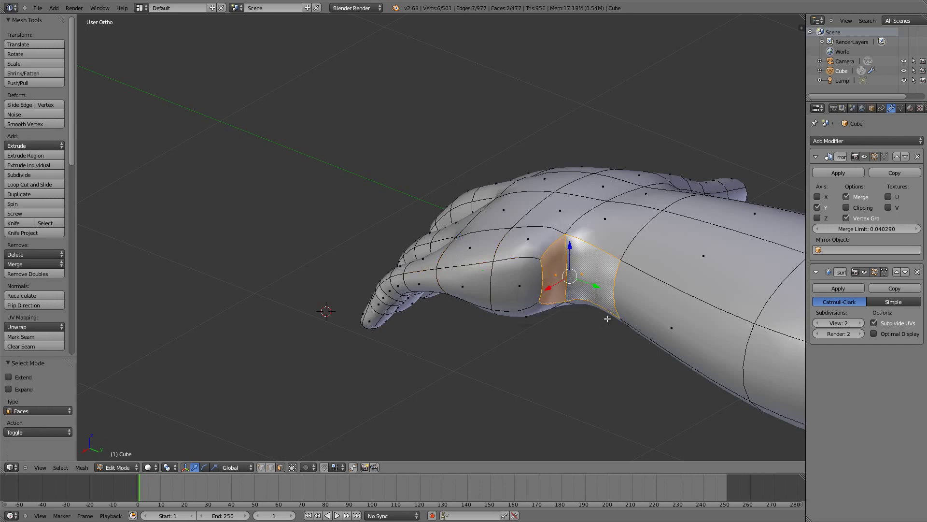
pyautogui.rightClick(581, 300)
pyautogui.moveTo(581, 300); pyautogui.dragTo(578, 281, button='middle')
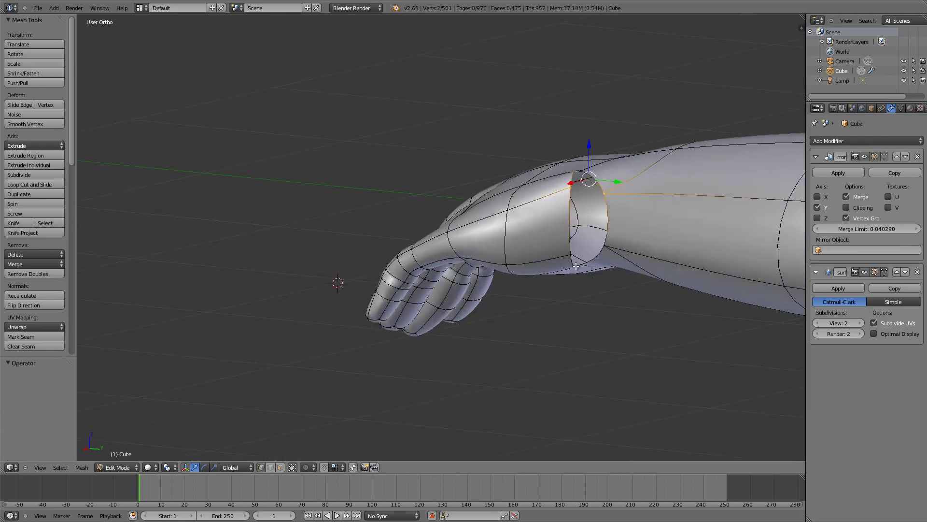
pyautogui.hotkey('ctrl', 'Tab')
pyautogui.press('f')
pyautogui.moveTo(633, 236)
pyautogui.mouseDown(button='middle')
pyautogui.moveTo(606, 241)
pyautogui.moveTo(626, 260)
pyautogui.moveTo(611, 256)
pyautogui.moveTo(615, 269)
pyautogui.mouseUp(button='middle')
pyautogui.press('s')
pyautogui.press('z')
pyautogui.click(606, 241)
# Remove a bad wrist fill edge and fill the remaining gaps with new faces
pyautogui.click(604, 263)
pyautogui.press('x')
pyautogui.click(587, 253)
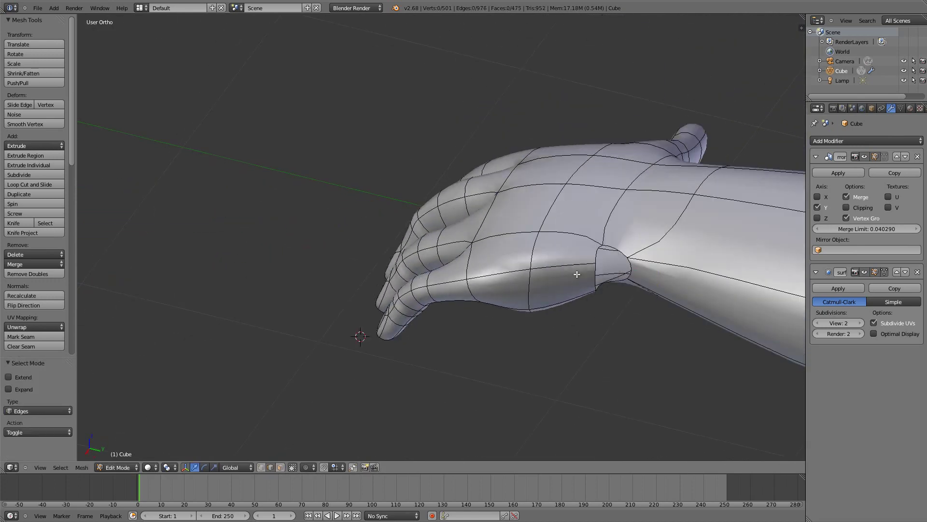
pyautogui.press('f')
pyautogui.moveTo(631, 273)
pyautogui.mouseDown(button='middle')
pyautogui.moveTo(621, 255)
pyautogui.moveTo(555, 308)
pyautogui.mouseUp(button='middle')
pyautogui.hotkey('ctrl', 'Tab')
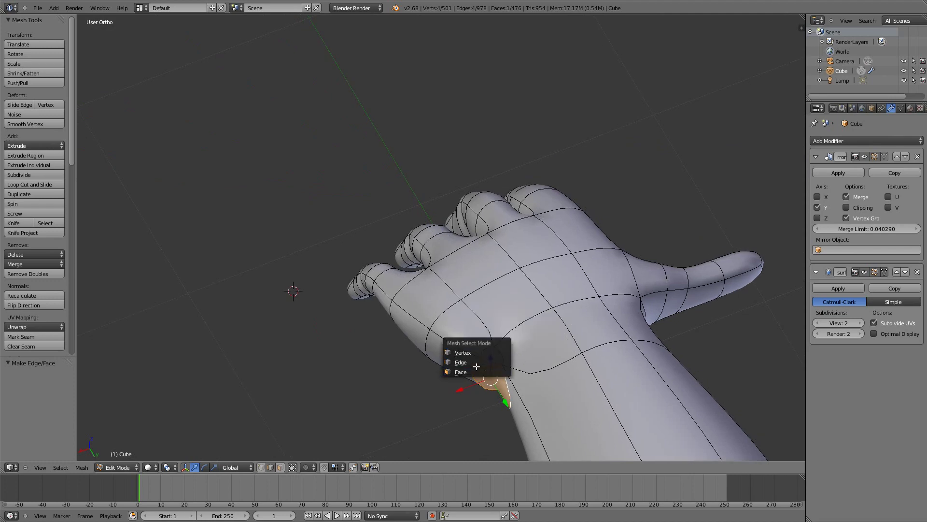
pyautogui.press('f')
pyautogui.moveTo(506, 370)
pyautogui.mouseDown(button='middle')
pyautogui.moveTo(600, 210)
pyautogui.moveTo(638, 281)
pyautogui.moveTo(538, 233)
pyautogui.moveTo(607, 314)
pyautogui.moveTo(472, 244)
pyautogui.mouseUp(button='middle')
# Fill the last wrist gap, then circle-select the fourth finger's faces and move it beside the others
pyautogui.press('f')
pyautogui.scroll(5, 608, 313)
pyautogui.hotkey('ctrl', 'Tab')
pyautogui.press('3')
pyautogui.press('c')
pyautogui.moveTo(466, 159); pyautogui.dragTo(469, 188)
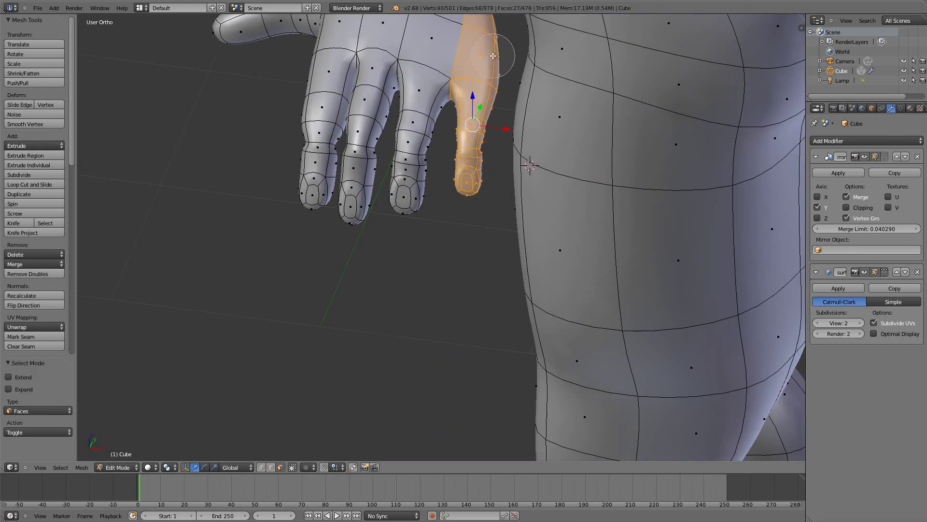
pyautogui.moveTo(496, 75); pyautogui.dragTo(439, 29, button='middle')
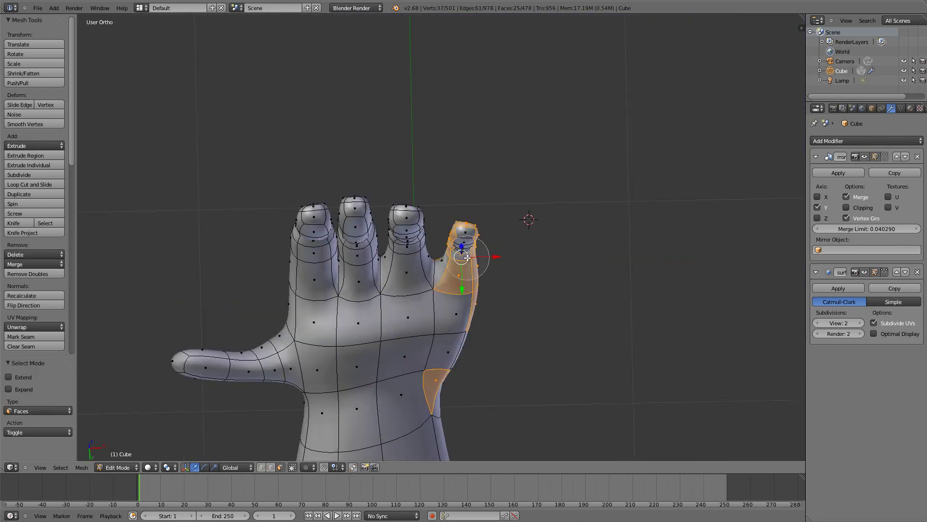
pyautogui.moveTo(442, 265)
pyautogui.mouseDown(button='middle')
pyautogui.moveTo(518, 200)
pyautogui.moveTo(531, 162)
pyautogui.moveTo(513, 53)
pyautogui.moveTo(534, 296)
pyautogui.mouseUp(button='middle')
pyautogui.moveTo(570, 230)
pyautogui.mouseDown(button='middle')
pyautogui.moveTo(611, 102)
pyautogui.moveTo(650, 79)
pyautogui.mouseUp(button='middle')
pyautogui.click(608, 110)
# Preview the smoothed hand, then return to Edit Mode and select a wrist face
pyautogui.press('Tab')
pyautogui.scroll(-3, 611, 145)
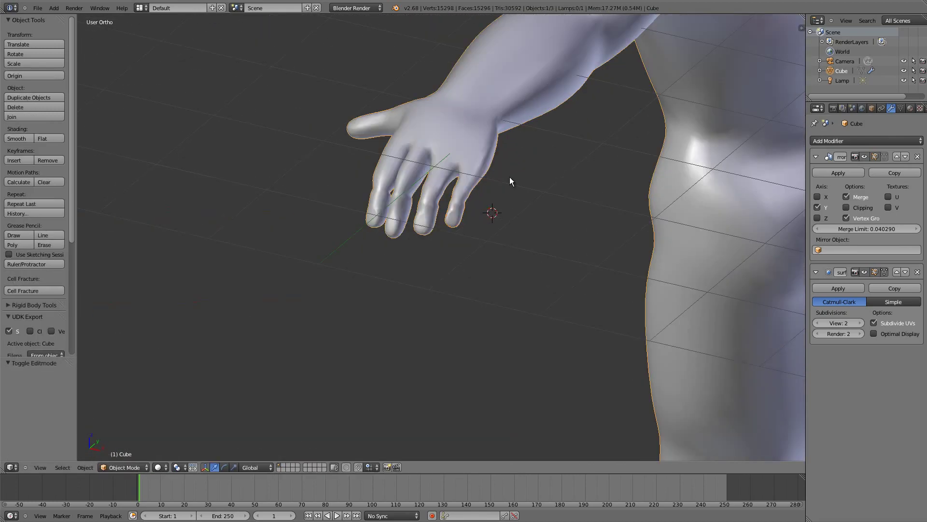
pyautogui.moveTo(511, 181)
pyautogui.mouseDown(button='middle')
pyautogui.moveTo(544, 131)
pyautogui.moveTo(420, 68)
pyautogui.mouseUp(button='middle')
pyautogui.press('Tab')
pyautogui.rightClick(470, 139)
pyautogui.moveTo(470, 139)
pyautogui.mouseDown(button='middle')
pyautogui.moveTo(518, 177)
pyautogui.moveTo(394, 252)
pyautogui.moveTo(485, 162)
pyautogui.mouseUp(button='middle')
# Select loops around the forearm and scale them down slightly
pyautogui.hotkey('ctrl', 'Tab')
pyautogui.rightClick(581, 118)
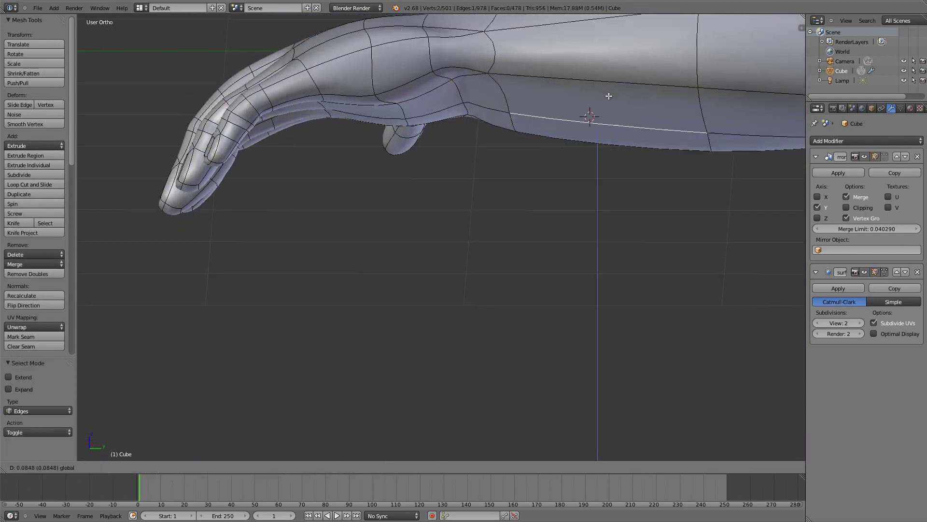
pyautogui.moveTo(606, 97); pyautogui.dragTo(735, 174, button='middle')
pyautogui.keyDown('alt'); pyautogui.rightClick(734, 174); pyautogui.keyUp('alt')
pyautogui.press('s')
pyautogui.click(586, 432)
pyautogui.moveTo(586, 432); pyautogui.dragTo(586, 432, button='middle')
pyautogui.scroll(-3, 587, 433)
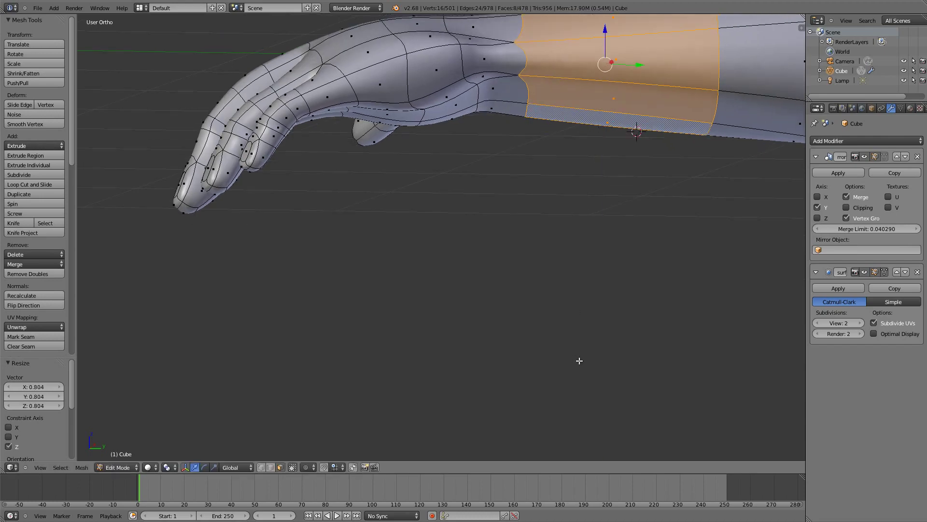
pyautogui.moveTo(578, 375)
pyautogui.mouseDown(button='middle')
pyautogui.moveTo(598, 157)
pyautogui.moveTo(429, 187)
pyautogui.moveTo(416, 242)
pyautogui.moveTo(338, 314)
pyautogui.moveTo(286, 385)
pyautogui.moveTo(393, 216)
pyautogui.moveTo(433, 41)
pyautogui.moveTo(451, 168)
pyautogui.moveTo(465, 149)
pyautogui.moveTo(704, 175)
pyautogui.moveTo(760, 331)
pyautogui.moveTo(648, 317)
pyautogui.moveTo(452, 160)
pyautogui.moveTo(508, 124)
pyautogui.moveTo(538, 142)
pyautogui.moveTo(459, 213)
pyautogui.mouseUp(button='middle')
# Add an edge loop along the forearm, undo a trial knife cut, and select the thumb-base hole edges
pyautogui.hotkey('ctrl', 'r')
pyautogui.click(598, 157)
pyautogui.rightClick(394, 216)
pyautogui.rightClick(433, 41)
pyautogui.press('k')
pyautogui.hotkey('ctrl', 'z')
pyautogui.hotkey('ctrl', 'Tab')
pyautogui.click(423, 150)
pyautogui.keyDown('alt'); pyautogui.click(507, 124); pyautogui.keyUp('alt')
# Fill the wrist holes with faces and shift the new face along Y
pyautogui.press('f')
pyautogui.press('g')
pyautogui.click(488, 148)
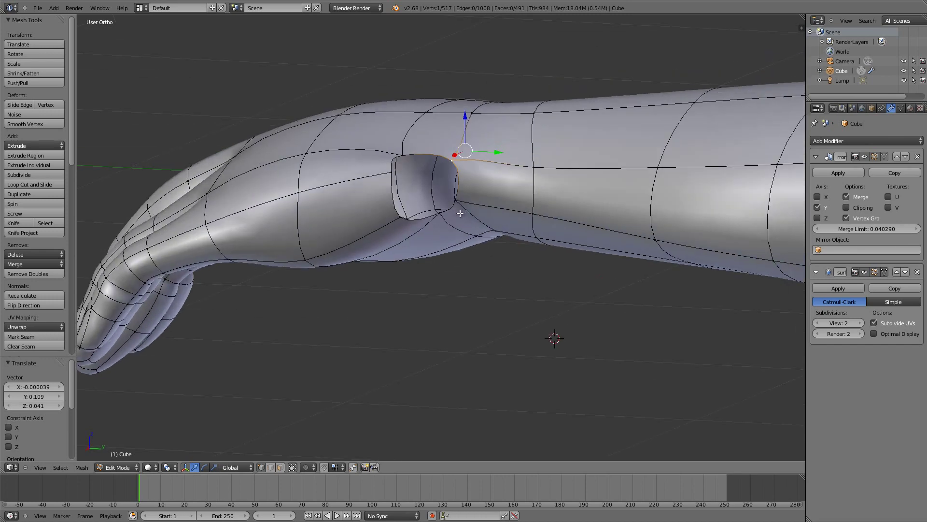
pyautogui.keyDown('shift'); pyautogui.click(450, 157); pyautogui.keyUp('shift')
pyautogui.press('f')
pyautogui.moveTo(450, 157); pyautogui.dragTo(419, 217, button='middle')
pyautogui.press('g')
pyautogui.press('y')
pyautogui.click(435, 193)
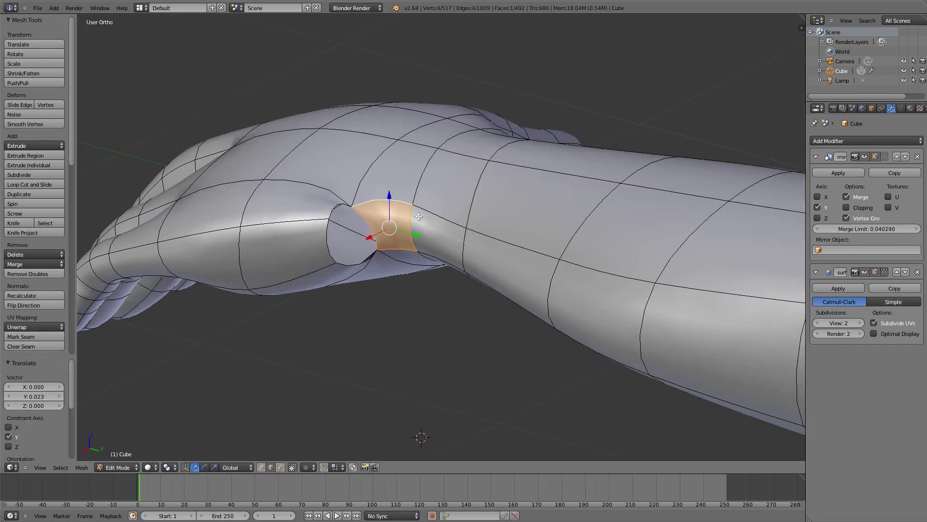
pyautogui.moveTo(336, 209)
pyautogui.mouseDown(button='middle')
pyautogui.moveTo(353, 224)
pyautogui.moveTo(466, 128)
pyautogui.mouseUp(button='middle')
# Merge vertices at centre, dissolve a leftover vertex, and raise a back-of-hand vertex along Z
pyautogui.keyDown('shift'); pyautogui.click(331, 235); pyautogui.keyUp('shift')
pyautogui.hotkey('alt', 'm')
pyautogui.press('x')
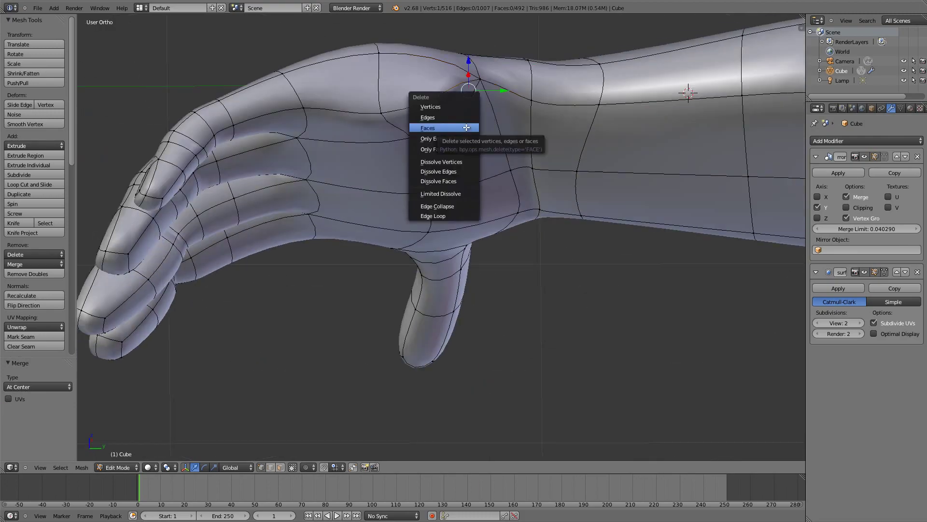
pyautogui.click(441, 162)
pyautogui.moveTo(441, 162)
pyautogui.mouseDown(button='middle')
pyautogui.moveTo(454, 104)
pyautogui.moveTo(414, 38)
pyautogui.moveTo(315, 111)
pyautogui.moveTo(317, 189)
pyautogui.moveTo(525, 106)
pyautogui.mouseUp(button='middle')
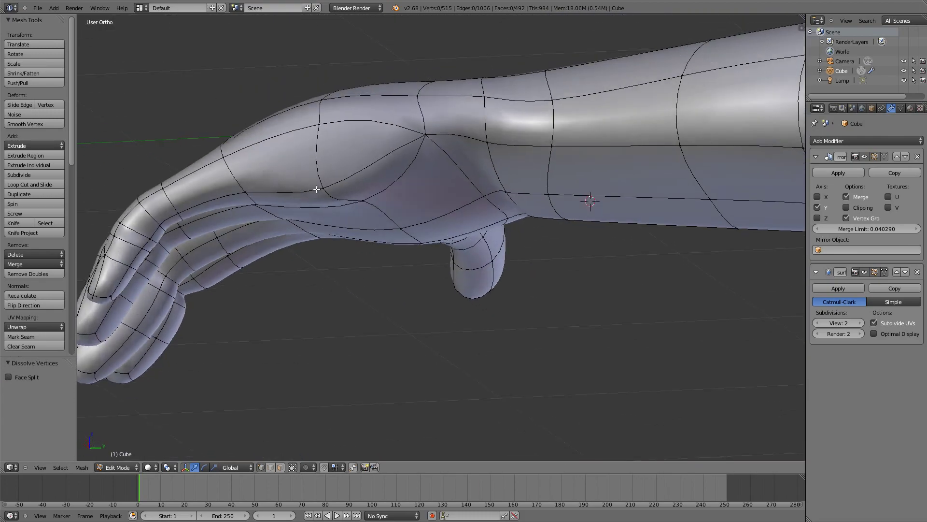
pyautogui.rightClick(317, 189)
pyautogui.press('g')
pyautogui.press('z')
pyautogui.click(317, 184)
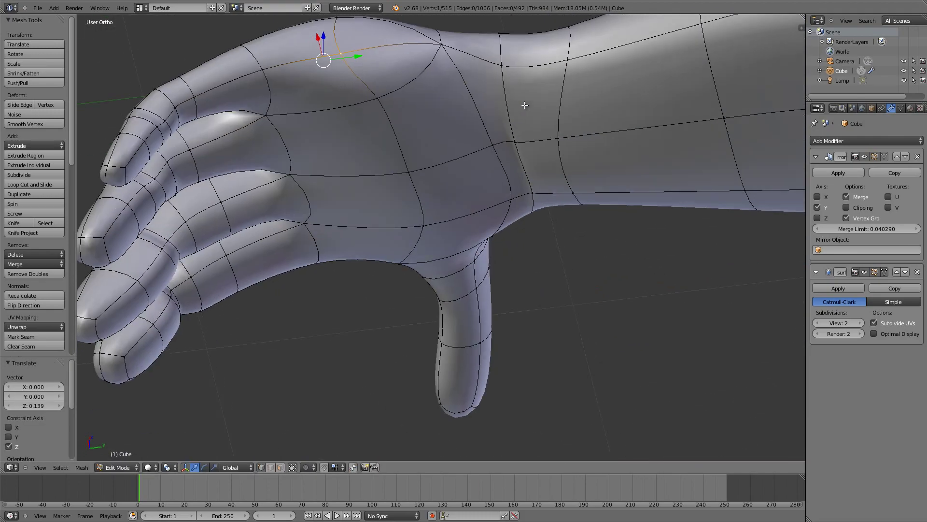
pyautogui.moveTo(454, 80); pyautogui.dragTo(548, 169, button='middle')
# Preview the smoothed arm, re-enter Edit Mode in face select, and select the top-of-head faces
pyautogui.scroll(-5, 589, 155)
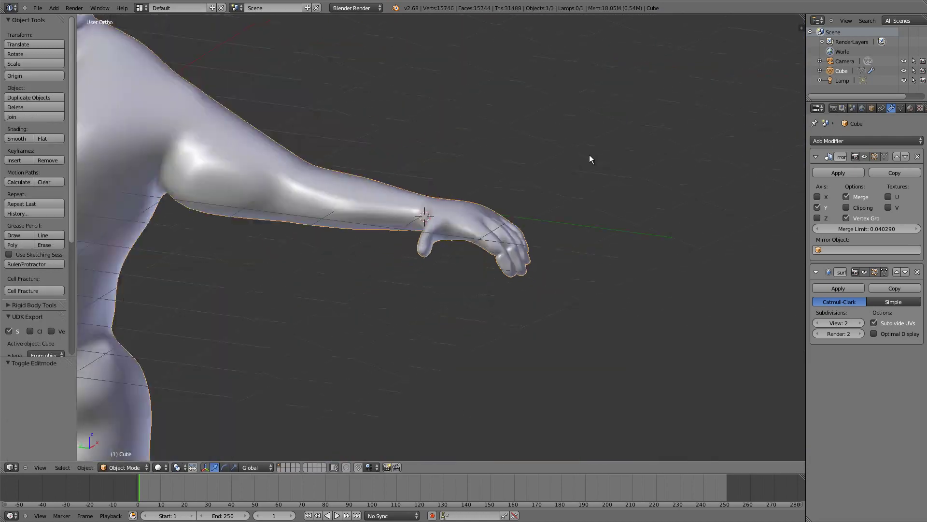
pyautogui.press('Tab')
pyautogui.scroll(2, 379, 169)
pyautogui.moveTo(378, 173)
pyautogui.mouseDown(button='middle')
pyautogui.moveTo(315, 183)
pyautogui.moveTo(467, 232)
pyautogui.moveTo(379, 110)
pyautogui.moveTo(412, 154)
pyautogui.mouseUp(button='middle')
pyautogui.press('Tab')
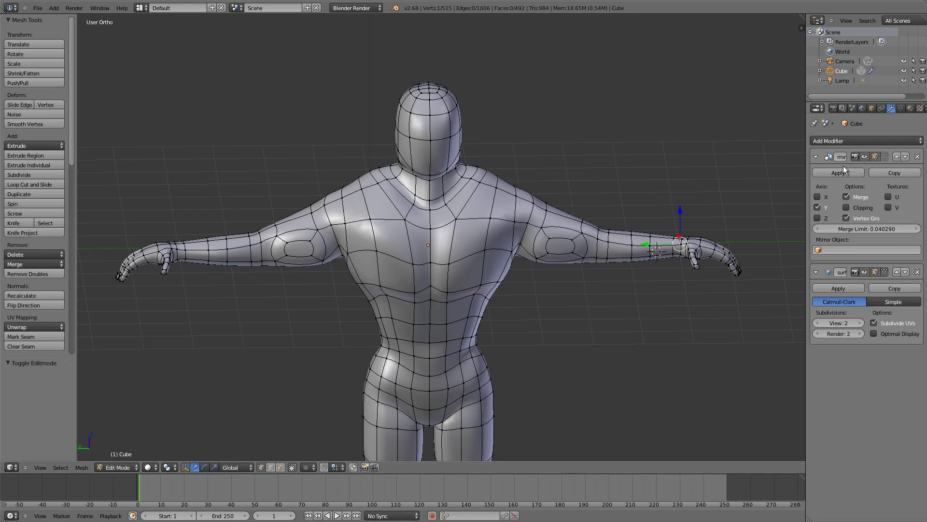
pyautogui.click(345, 187)
pyautogui.moveTo(344, 187); pyautogui.dragTo(433, 155, button='middle')
pyautogui.keyDown('alt'); pyautogui.rightClick(444, 79); pyautogui.keyUp('alt')
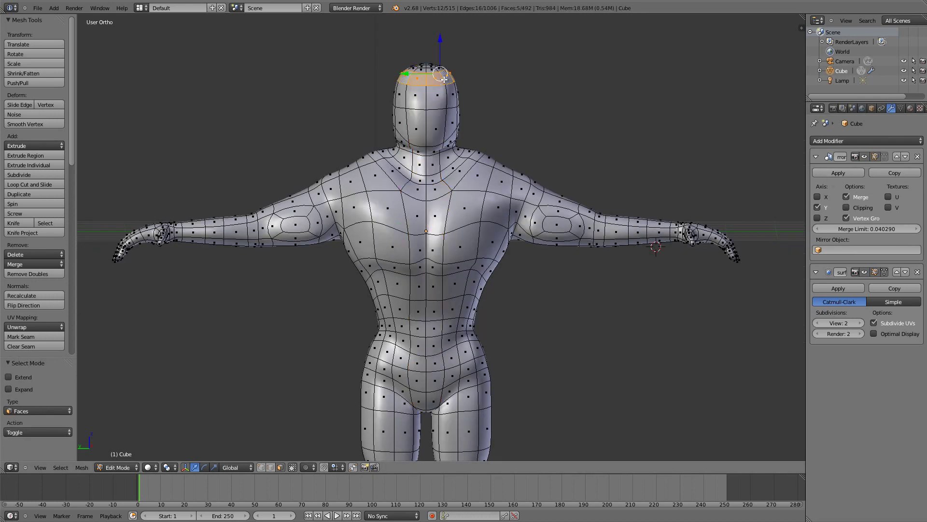
# Grow the selection over the head and neck, then invert it and hide the body
pyautogui.press('i')
pyautogui.click(443, 79)
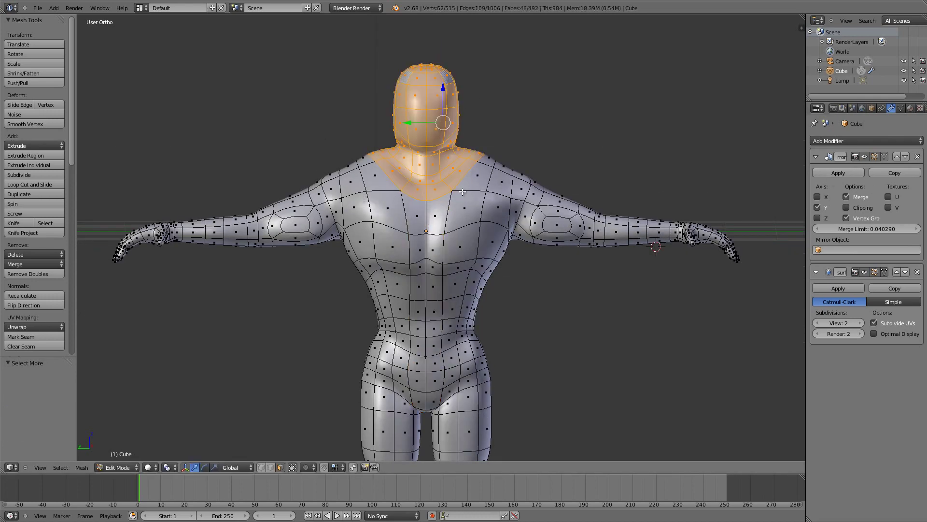
pyautogui.hotkey('ctrl', 'i')
pyautogui.press('x')
pyautogui.click(470, 163)
pyautogui.press('f')
pyautogui.press('h')
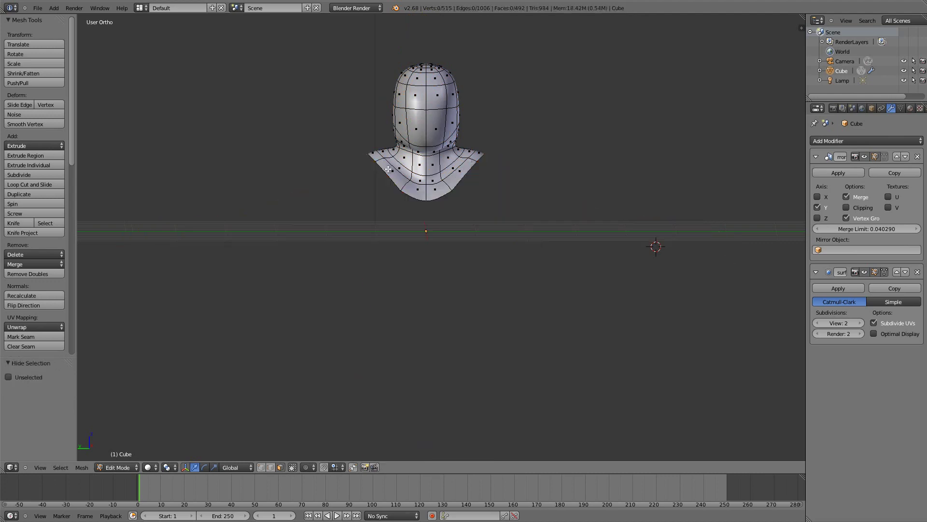
pyautogui.scroll(3, 471, 163)
pyautogui.moveTo(446, 200)
pyautogui.mouseDown(button='middle')
pyautogui.moveTo(408, 251)
pyautogui.moveTo(537, 226)
pyautogui.moveTo(364, 127)
pyautogui.moveTo(511, 107)
pyautogui.mouseUp(button='middle')
# Push the forehead faces along Y and add an edge loop around the forehead
pyautogui.press('g')
pyautogui.press('y')
pyautogui.click(392, 113)
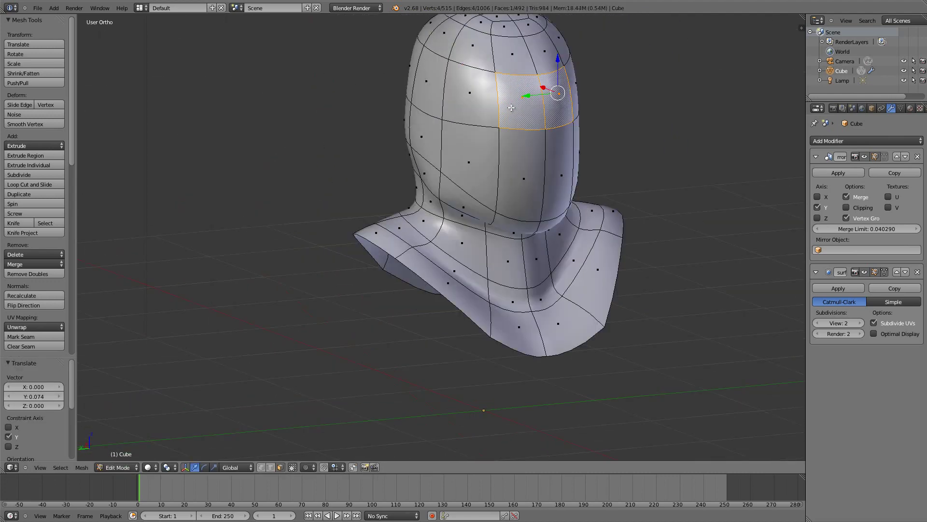
pyautogui.click(498, 104)
pyautogui.press('KP_3')
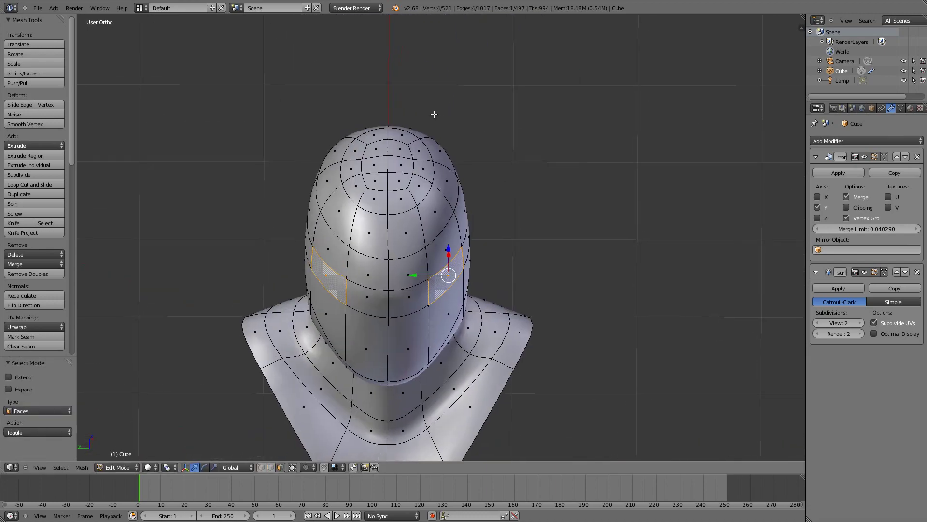
# Rotate, shrink and extrude the eye faces inward to form recessed sockets
pyautogui.press('KP_1')
pyautogui.moveTo(481, 186); pyautogui.dragTo(508, 181, button='middle')
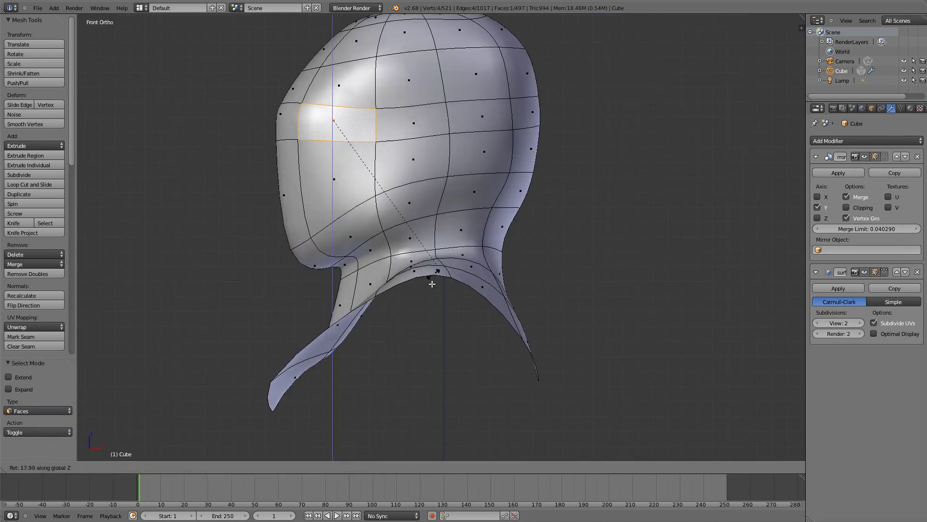
pyautogui.click(526, 164)
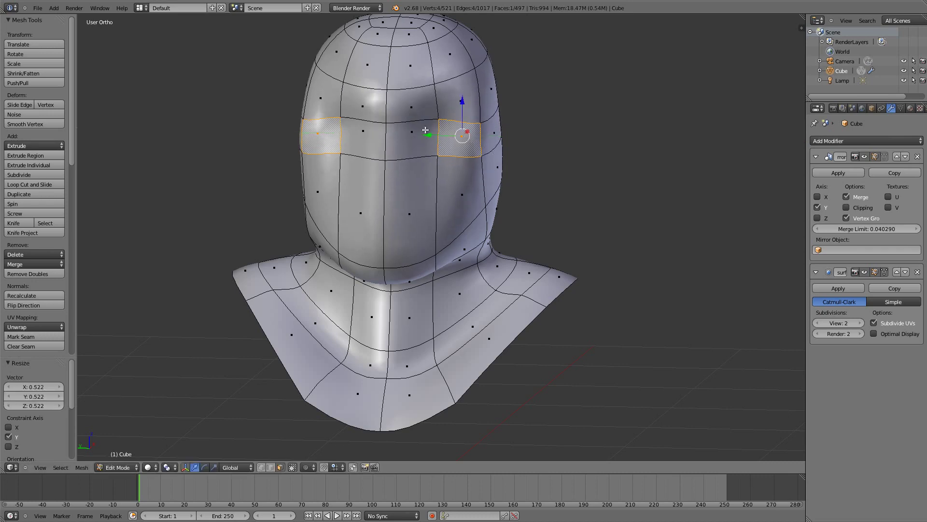
pyautogui.press('e')
pyautogui.press('KP_4')
pyautogui.press('KP_4')
pyautogui.press('KP_4')
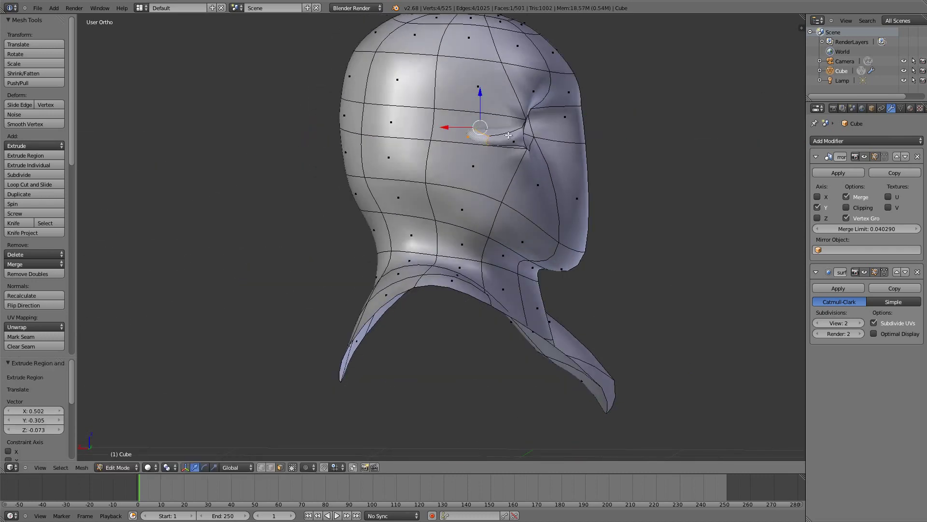
# Select and reposition a vertex at the eye corner
pyautogui.press('KP_1')
pyautogui.rightClick(437, 136)
pyautogui.scroll(5, 525, 233)
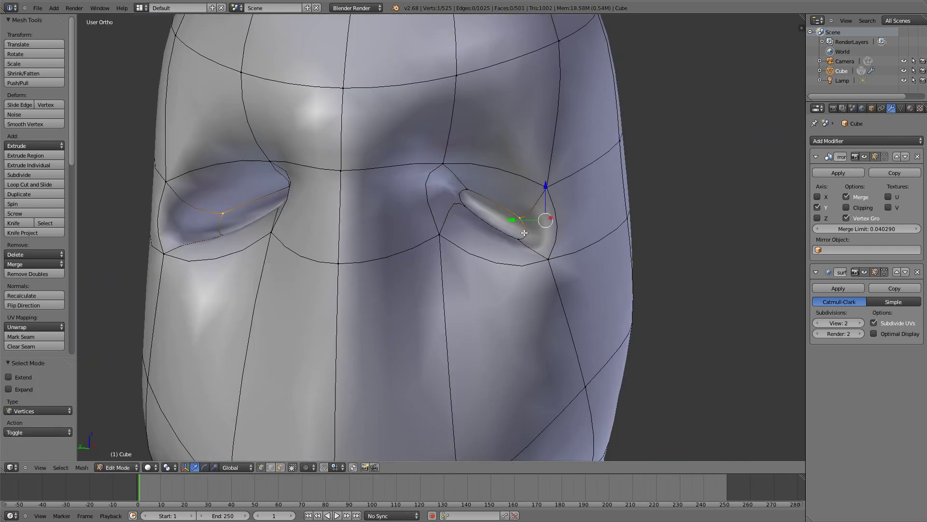
pyautogui.scroll(-4, 524, 233)
pyautogui.press('g')
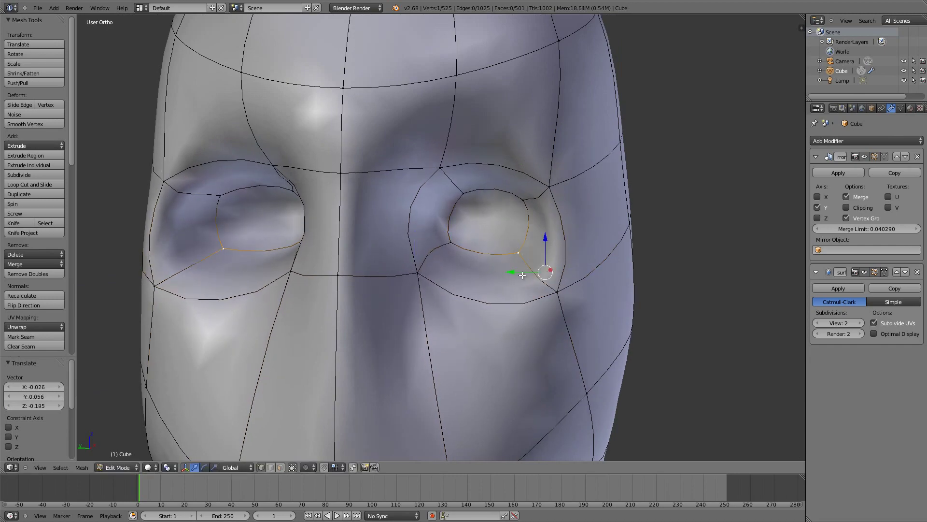
pyautogui.moveTo(523, 275); pyautogui.dragTo(464, 217, button='middle')
# Add an edge loop around the eye opening and nudge eye vertices into place
pyautogui.hotkey('ctrl', 'r')
pyautogui.click(338, 261)
pyautogui.moveTo(338, 261)
pyautogui.mouseDown(button='middle')
pyautogui.moveTo(408, 244)
pyautogui.moveTo(555, 307)
pyautogui.moveTo(573, 223)
pyautogui.moveTo(435, 227)
pyautogui.mouseUp(button='middle')
pyautogui.hotkey('ctrl', 'Tab')
pyautogui.click(408, 246)
pyautogui.press('g')
pyautogui.click(555, 306)
pyautogui.scroll(-5, 572, 223)
# Move the brow-side edge along the X axis beside the nose
pyautogui.press('g')
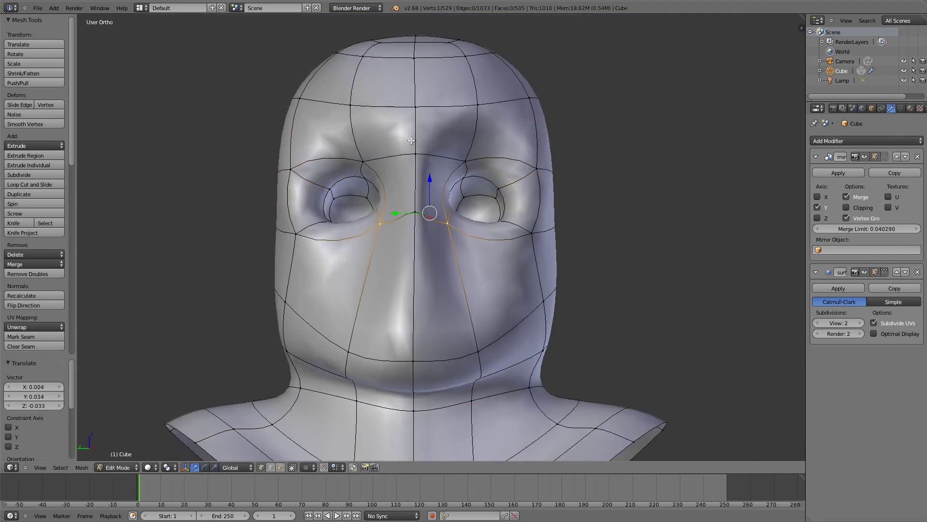
pyautogui.moveTo(411, 140)
pyautogui.mouseDown(button='middle')
pyautogui.moveTo(483, 194)
pyautogui.moveTo(538, 194)
pyautogui.mouseUp(button='middle')
pyautogui.keyDown('shift'); pyautogui.rightClick(507, 193); pyautogui.keyUp('shift')
pyautogui.press('g')
pyautogui.press('x')
pyautogui.click(538, 195)
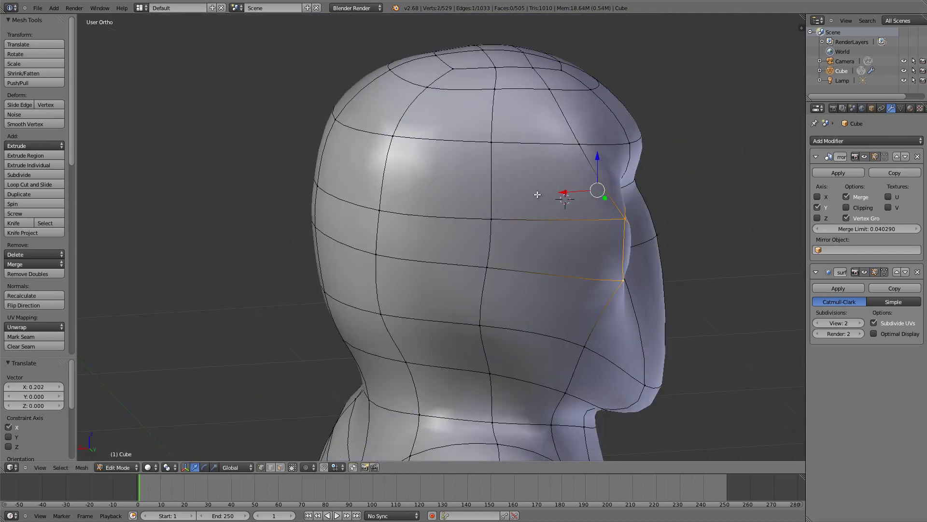
# Move the vertex between the eyes along the Z axis
pyautogui.moveTo(624, 206); pyautogui.dragTo(431, 242, button='middle')
pyautogui.rightClick(456, 263)
pyautogui.press('g')
pyautogui.press('z')
pyautogui.click(430, 242)
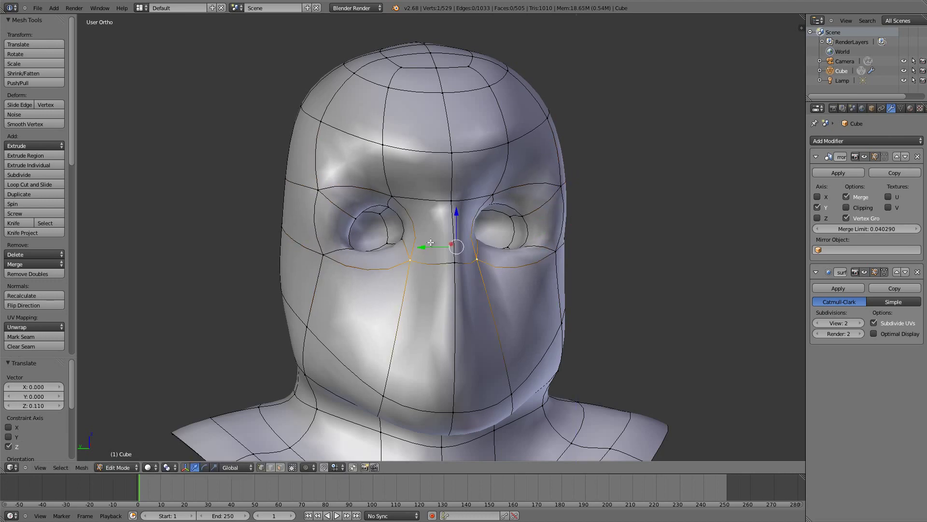
# Cut a new edge loop across the forehead and shift its side vertices along X
pyautogui.moveTo(457, 194); pyautogui.dragTo(372, 143, button='middle')
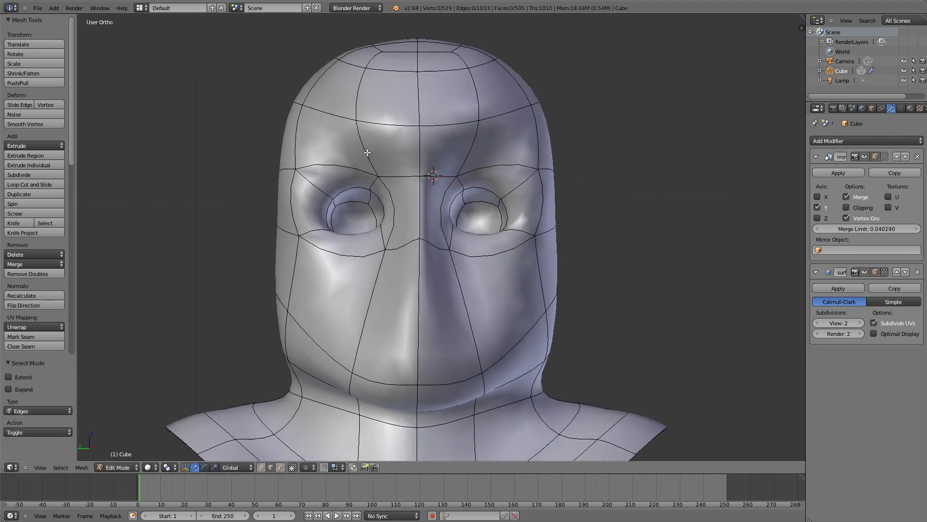
pyautogui.hotkey('ctrl', 'r')
pyautogui.click(372, 143)
pyautogui.moveTo(339, 112); pyautogui.dragTo(555, 193, button='middle')
pyautogui.rightClick(611, 121)
pyautogui.press('g')
pyautogui.press('x')
pyautogui.click(619, 218)
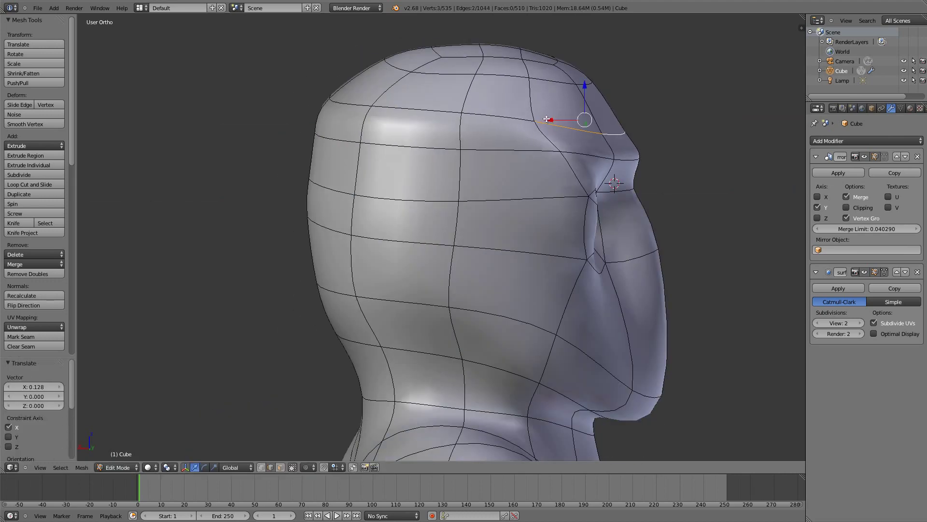
# Reshape the chin edge with Z and X constrained moves, raising it
pyautogui.moveTo(620, 217); pyautogui.dragTo(393, 414, button='middle')
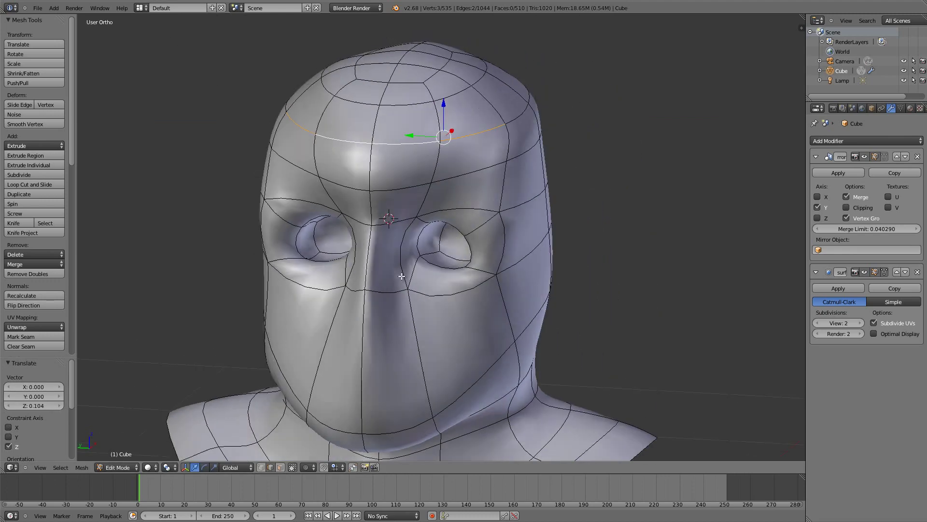
pyautogui.rightClick(394, 414)
pyautogui.press('g')
pyautogui.press('z')
pyautogui.click(394, 415)
pyautogui.moveTo(469, 391)
pyautogui.mouseDown(button='middle')
pyautogui.moveTo(623, 247)
pyautogui.moveTo(522, 277)
pyautogui.mouseUp(button='middle')
pyautogui.press('g')
pyautogui.press('x')
pyautogui.click(608, 251)
pyautogui.press('g')
pyautogui.press('z')
pyautogui.click(580, 260)
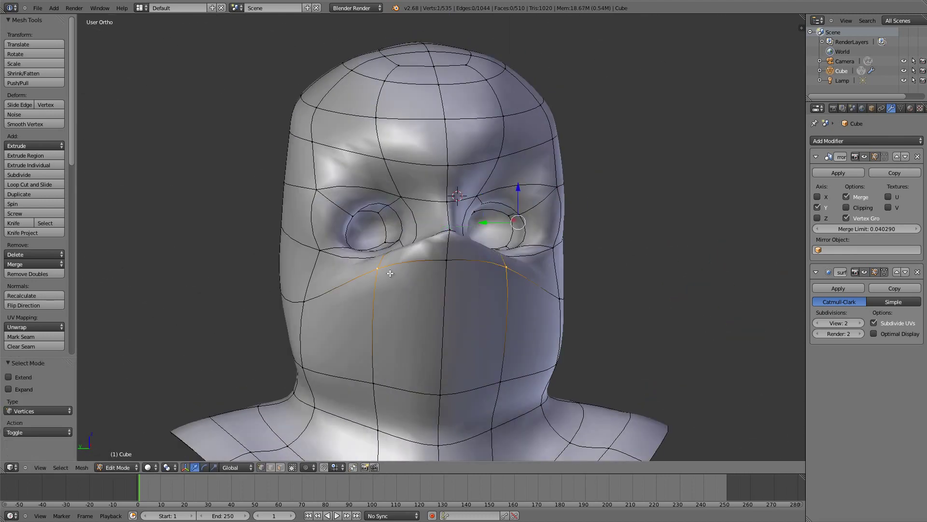
# Reposition the chin vertex and return it to the centre line along X
pyautogui.press('g')
pyautogui.click(445, 246)
pyautogui.press('g')
pyautogui.moveTo(444, 246)
pyautogui.mouseDown(button='middle')
pyautogui.moveTo(610, 226)
pyautogui.moveTo(362, 195)
pyautogui.moveTo(483, 184)
pyautogui.moveTo(553, 165)
pyautogui.moveTo(492, 310)
pyautogui.mouseUp(button='middle')
pyautogui.press('g')
pyautogui.press('x')
pyautogui.click(623, 208)
# Nudge an eye-rim vertex into a new position
pyautogui.press('g')
pyautogui.click(463, 174)
pyautogui.press('g')
pyautogui.click(461, 178)
# In Face select mode, move a face beside the eye outward along X
pyautogui.hotkey('ctrl', 'Tab')
pyautogui.press('3')
pyautogui.rightClick(483, 184)
pyautogui.press('g')
pyautogui.press('x')
pyautogui.click(555, 164)
# Raise the neck edge loop higher along the Z axis
pyautogui.hotkey('ctrl', 'Tab')
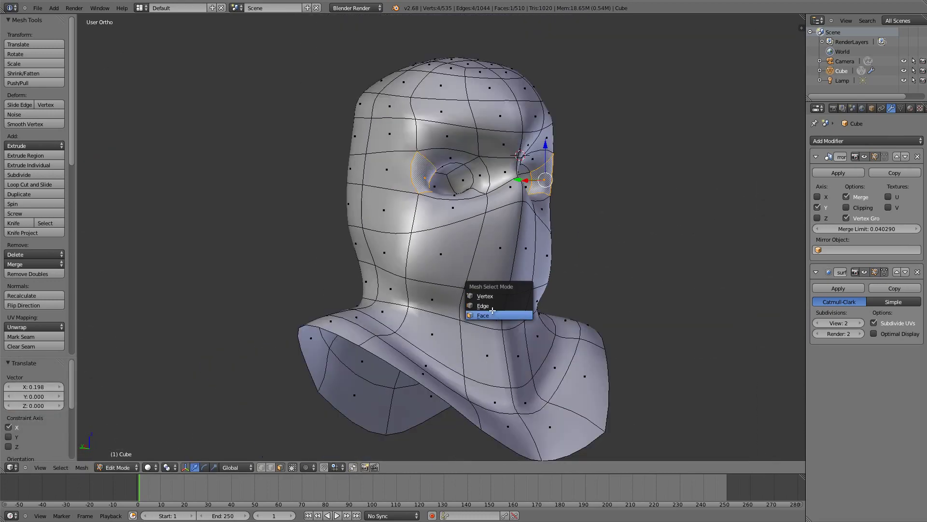
pyautogui.press('g')
pyautogui.press('z')
pyautogui.click(524, 203)
pyautogui.press('g')
pyautogui.press('z')
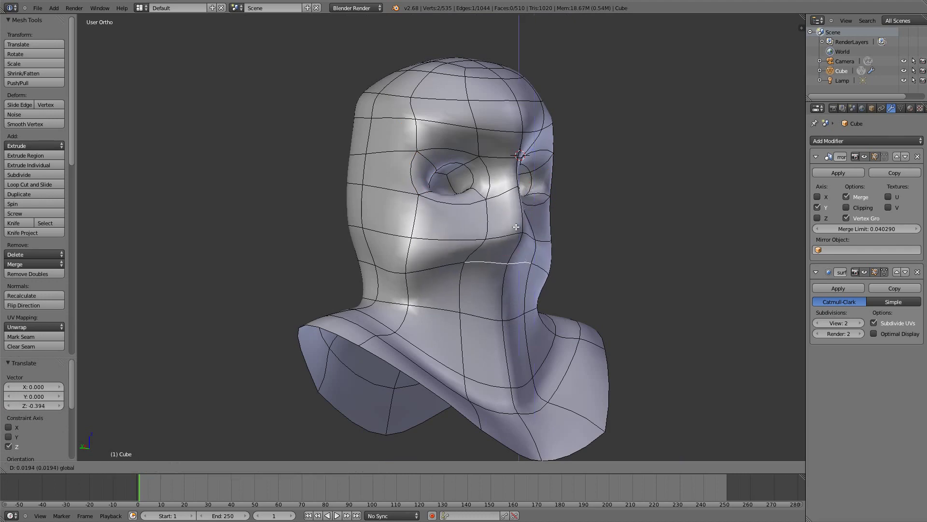
pyautogui.moveTo(539, 234); pyautogui.dragTo(539, 222)
pyautogui.moveTo(539, 222); pyautogui.dragTo(471, 265, button='middle')
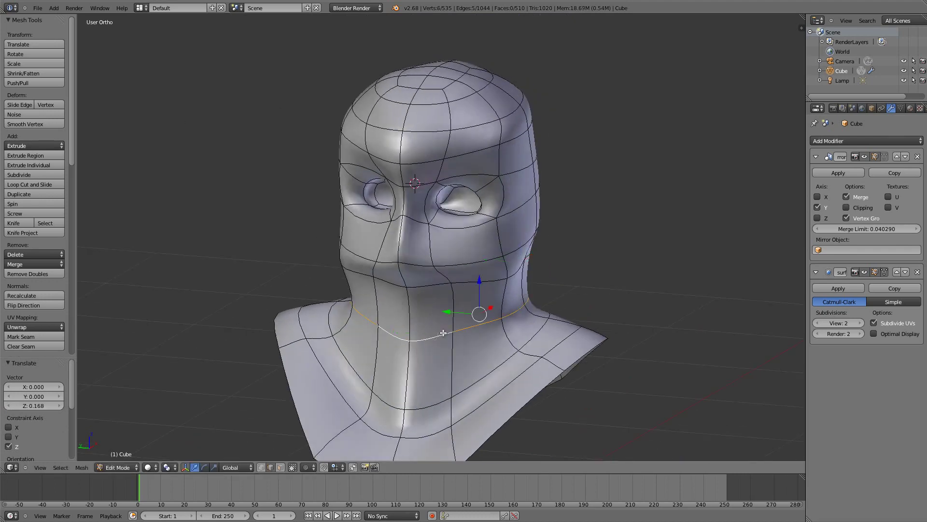
# Bevel the neck edge loop into a band and pull a neck face outward along X
pyautogui.hotkey('ctrl', 'b')
pyautogui.click(425, 347)
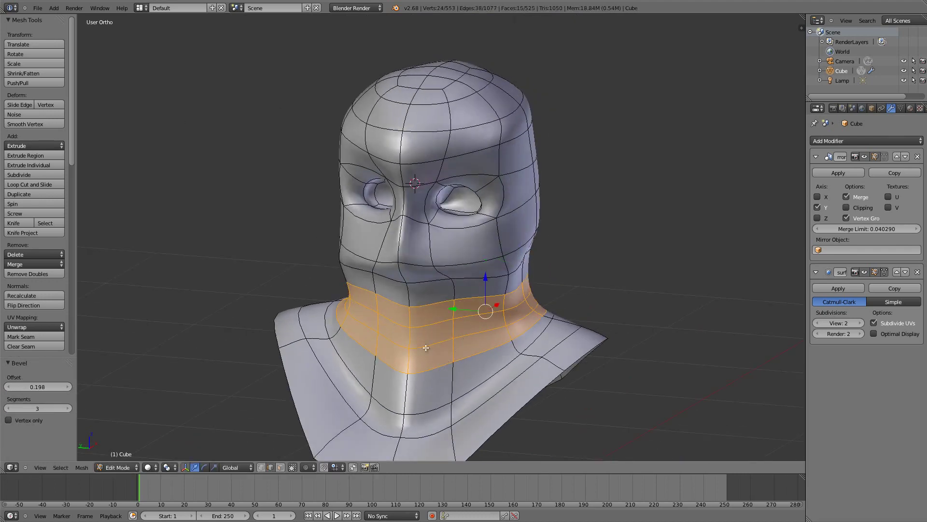
pyautogui.rightClick(398, 347)
pyautogui.moveTo(398, 347); pyautogui.dragTo(555, 334, button='middle')
pyautogui.moveTo(545, 331); pyautogui.dragTo(575, 332)
# Pull the jaw edge outward along X and reposition a neck vertex
pyautogui.hotkey('ctrl', 'Tab')
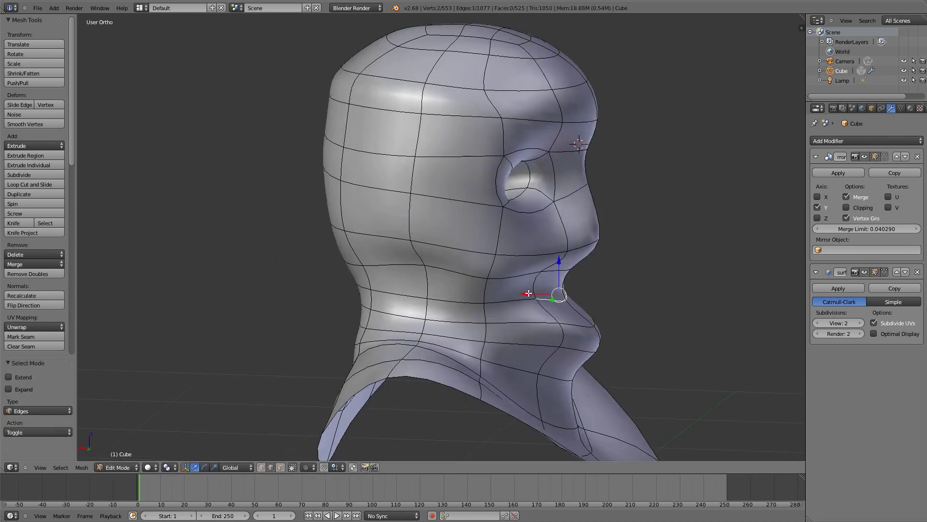
pyautogui.moveTo(528, 293); pyautogui.dragTo(580, 260)
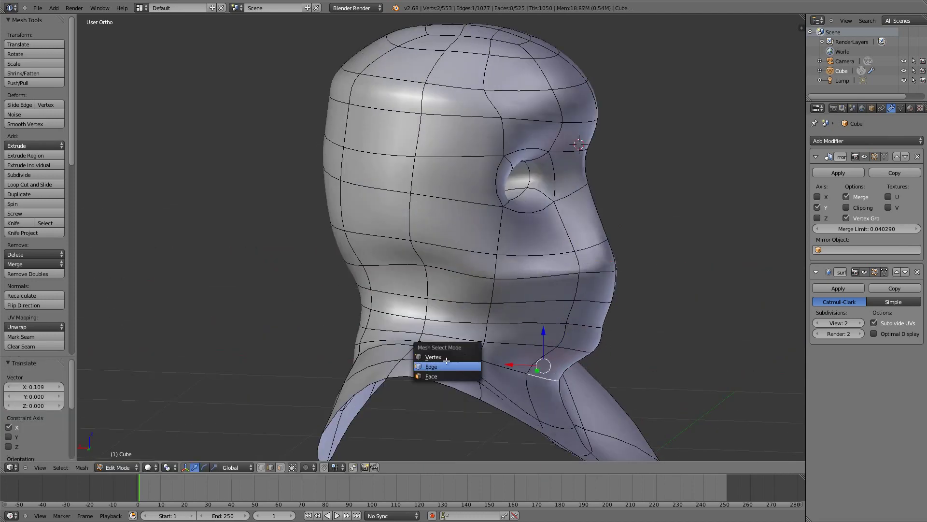
pyautogui.click(433, 356)
pyautogui.moveTo(433, 357)
pyautogui.mouseDown(button='middle')
pyautogui.moveTo(507, 338)
pyautogui.moveTo(530, 347)
pyautogui.moveTo(515, 323)
pyautogui.moveTo(459, 346)
pyautogui.moveTo(340, 326)
pyautogui.mouseUp(button='middle')
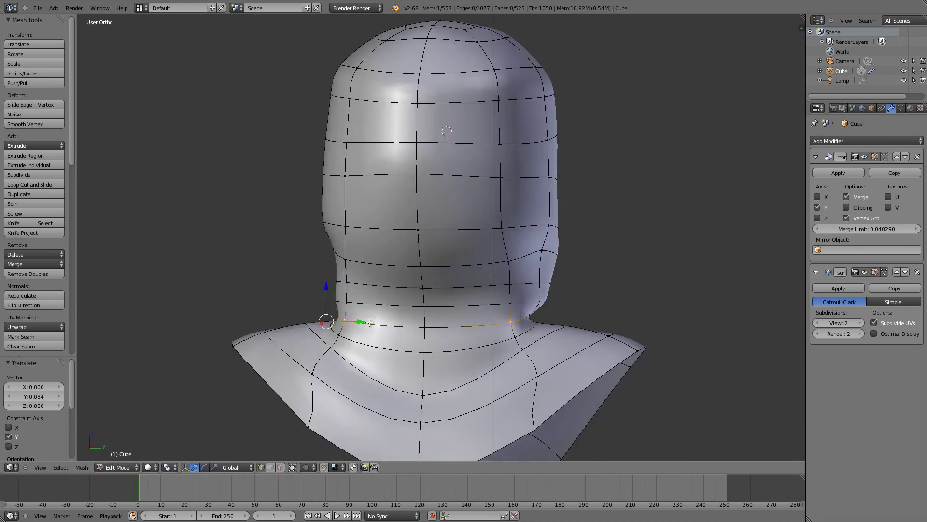
pyautogui.press('g')
pyautogui.click(359, 314)
# Move a loop up the back of the head and shift the jaw edge along X
pyautogui.press('g')
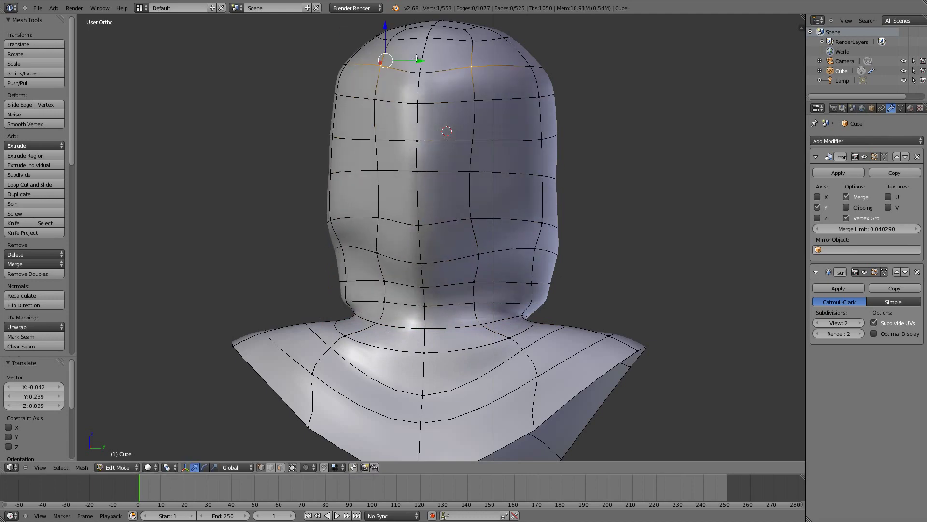
pyautogui.moveTo(416, 58); pyautogui.dragTo(248, 203, button='middle')
pyautogui.hotkey('ctrl', 'Tab')
pyautogui.press('g')
pyautogui.press('x')
pyautogui.click(531, 350)
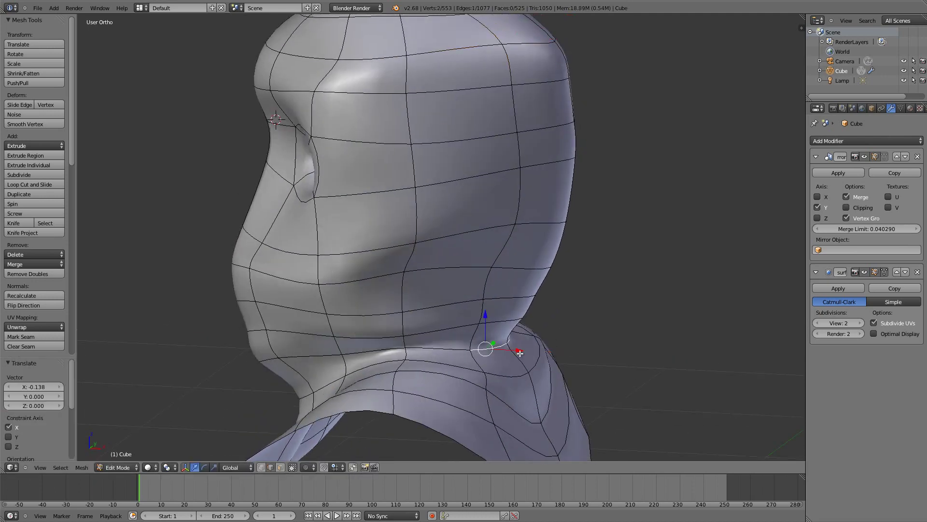
pyautogui.moveTo(532, 350)
pyautogui.mouseDown(button='middle')
pyautogui.moveTo(346, 322)
pyautogui.moveTo(512, 324)
pyautogui.mouseUp(button='middle')
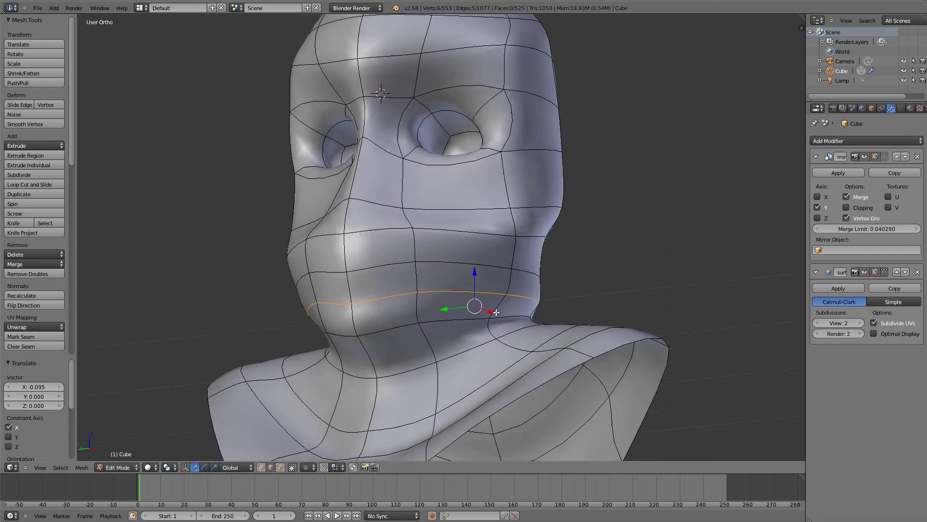
pyautogui.keyDown('shift'); pyautogui.rightClick(512, 322); pyautogui.keyUp('shift')
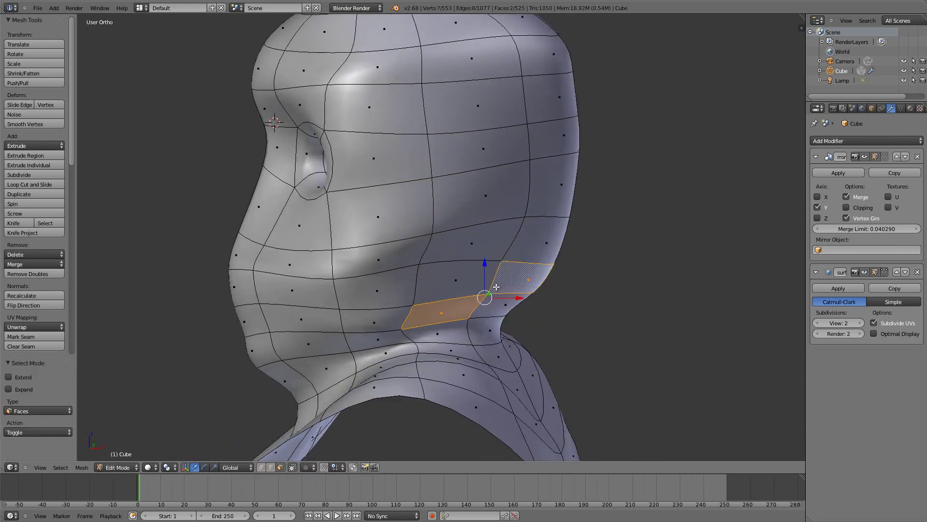
# Move the selected jaw faces along the Y axis
pyautogui.press('g')
pyautogui.press('y')
pyautogui.click(498, 304)
pyautogui.moveTo(498, 304)
pyautogui.mouseDown(button='middle')
pyautogui.moveTo(565, 182)
pyautogui.moveTo(512, 208)
pyautogui.moveTo(580, 123)
pyautogui.mouseUp(button='middle')
# Shift a cheek face along the X axis twice to firm the contour
pyautogui.rightClick(512, 207)
pyautogui.press('g')
pyautogui.press('x')
pyautogui.click(531, 213)
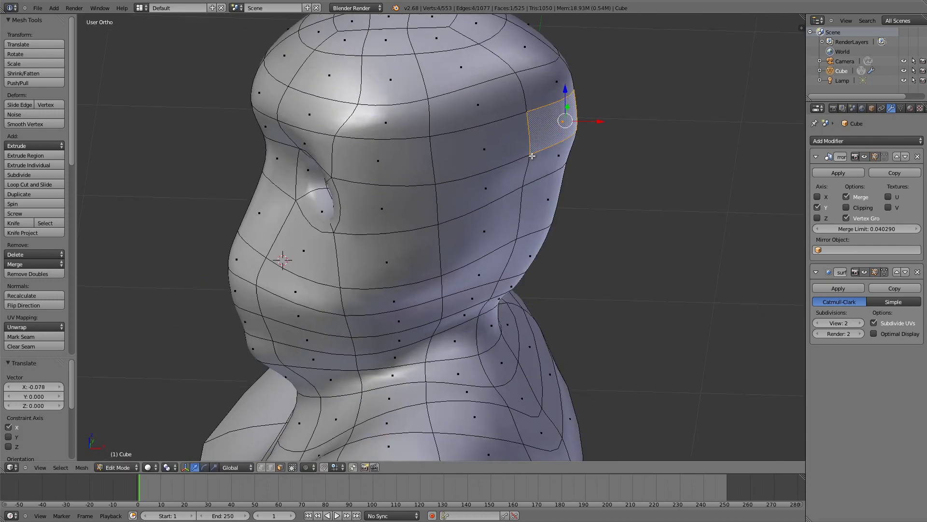
pyautogui.press('g')
pyautogui.press('x')
pyautogui.click(509, 61)
pyautogui.moveTo(569, 62)
pyautogui.mouseDown(button='middle')
pyautogui.moveTo(435, 292)
pyautogui.moveTo(452, 246)
pyautogui.mouseUp(button='middle')
pyautogui.scroll(-4, 435, 292)
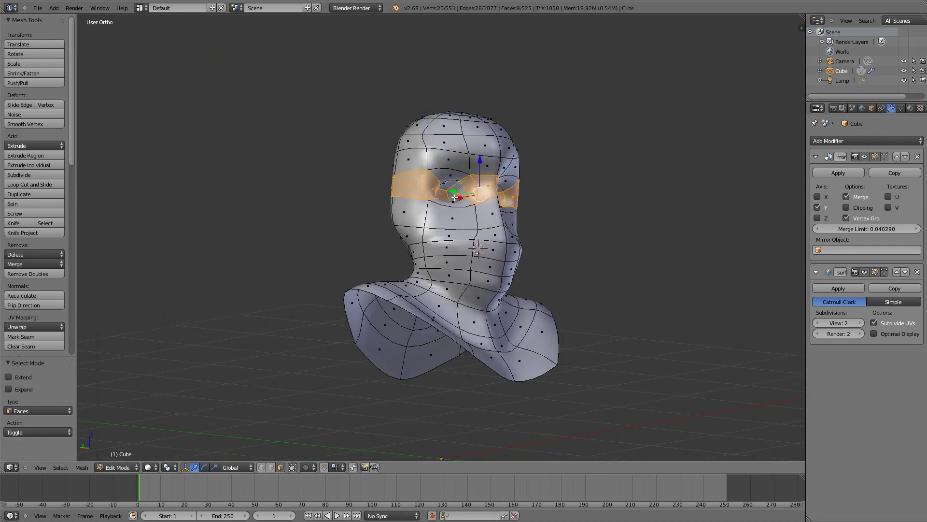
# Scale the eye face loop along Z to flatten the eye openings
pyautogui.press('s')
pyautogui.press('z')
pyautogui.click(415, 202)
pyautogui.moveTo(415, 203); pyautogui.dragTo(434, 184, button='middle')
pyautogui.scroll(5, 435, 184)
# Grow an eye face into a ring, shift it along X, and move the neck band along Z
pyautogui.rightClick(517, 145)
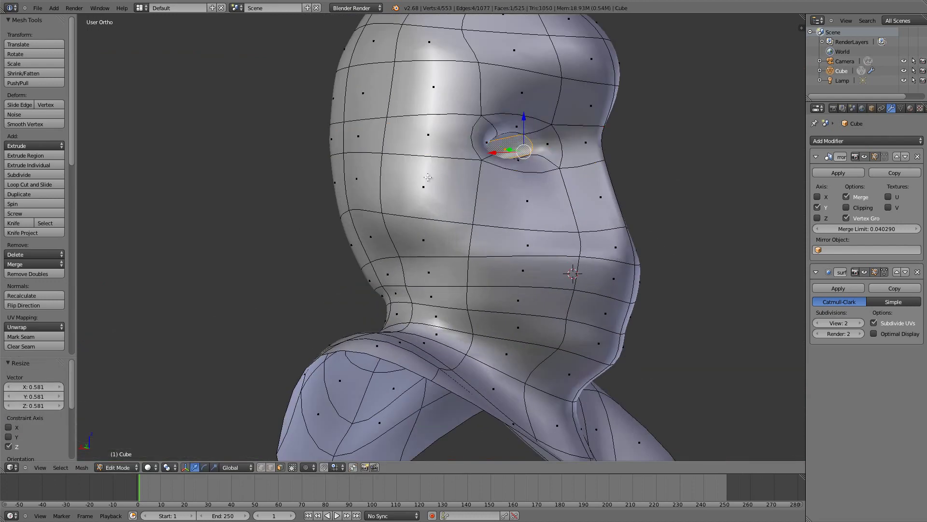
pyautogui.moveTo(517, 145)
pyautogui.mouseDown(button='middle')
pyautogui.moveTo(416, 175)
pyautogui.moveTo(483, 217)
pyautogui.moveTo(519, 259)
pyautogui.moveTo(483, 263)
pyautogui.mouseUp(button='middle')
pyautogui.press('ctrl+KP_Add')
pyautogui.press('g')
pyautogui.press('x')
pyautogui.click(483, 217)
pyautogui.scroll(-4, 511, 261)
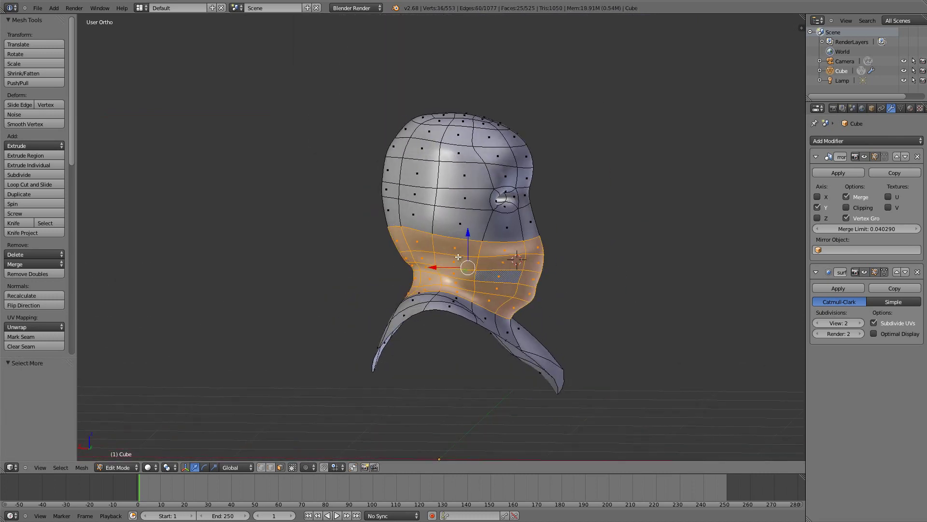
pyautogui.press('g')
pyautogui.press('z')
# Select the head-top and cheek faces and move them along Z in Front view
pyautogui.rightClick(484, 157)
pyautogui.press('ctrl+KP_Add')
pyautogui.press('ctrl+KP_Add')
pyautogui.press('ctrl+KP_Add')
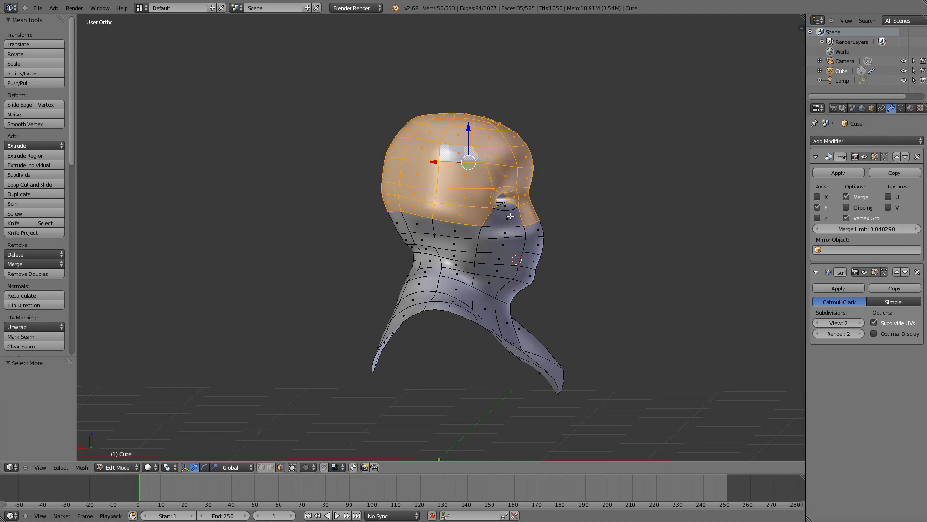
pyautogui.keyDown('shift'); pyautogui.rightClick(521, 216); pyautogui.keyUp('shift')
pyautogui.scroll(3, 531, 218)
pyautogui.moveTo(532, 217); pyautogui.dragTo(583, 228, button='middle')
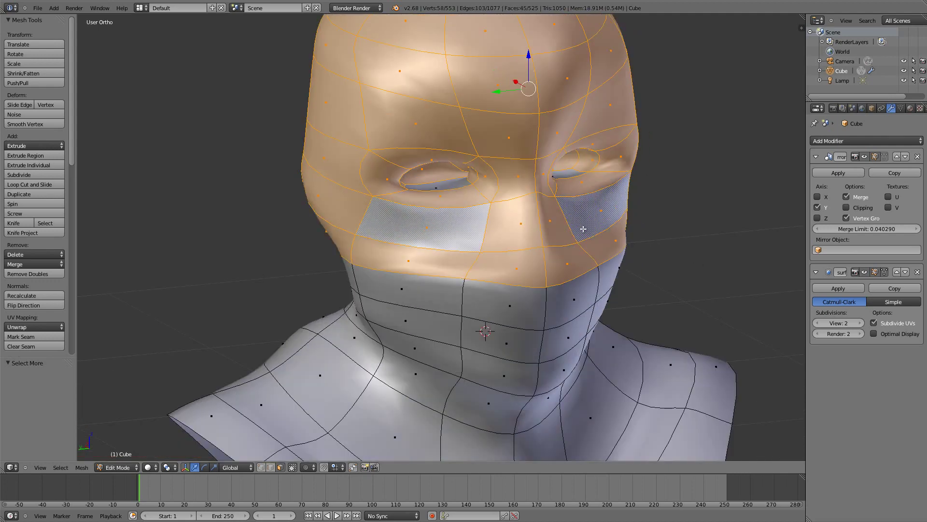
pyautogui.press('KP_1')
pyautogui.press('g')
pyautogui.press('z')
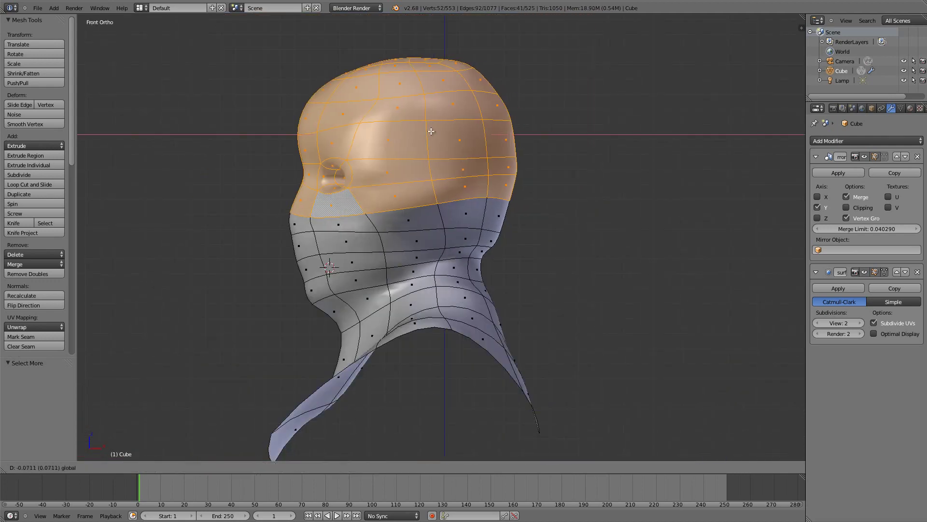
# Grow the selection over face and jaw and shift the neck edge loop sideways
pyautogui.press('ctrl+KP_Add')
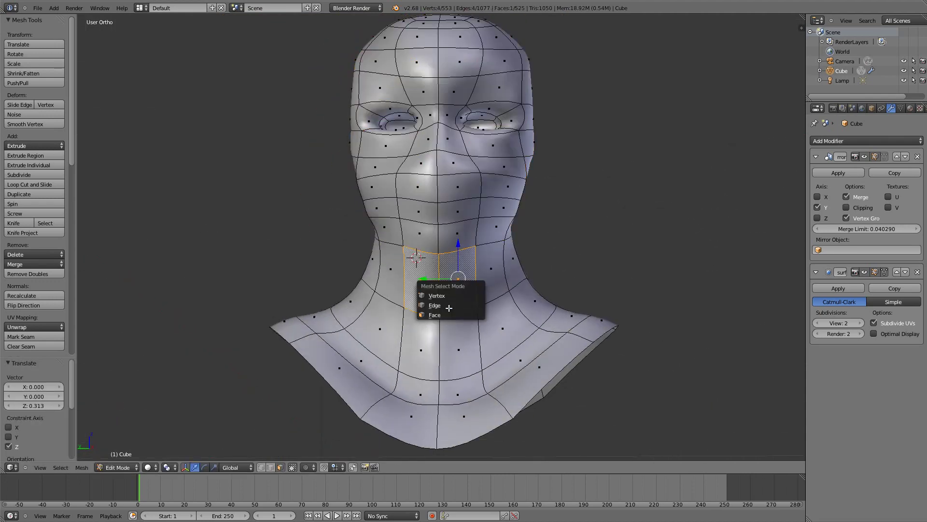
pyautogui.click(435, 305)
pyautogui.moveTo(425, 299)
pyautogui.mouseDown(button='middle')
pyautogui.moveTo(370, 303)
pyautogui.moveTo(475, 218)
pyautogui.mouseUp(button='middle')
pyautogui.click(482, 182)
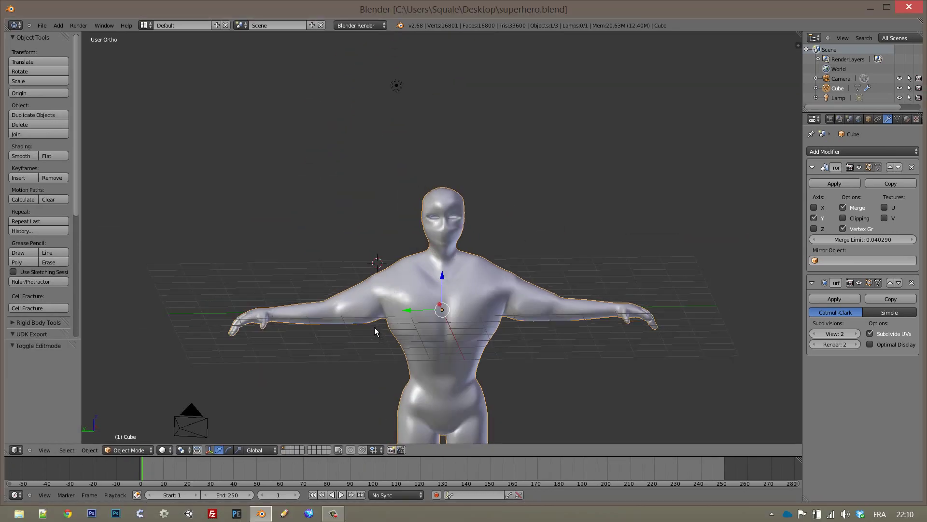
# Softly reshape the head and neck with two proportional-editing grabs
pyautogui.click(394, 260)
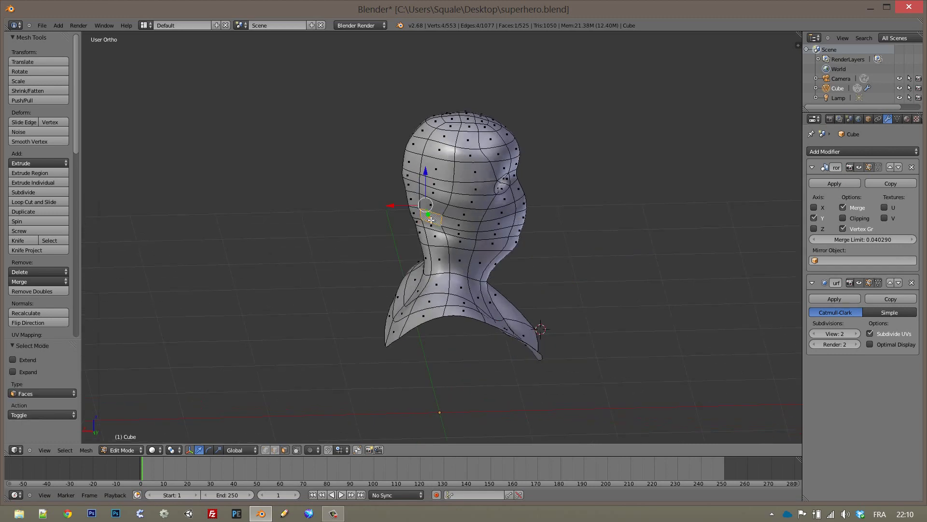
pyautogui.moveTo(396, 261); pyautogui.dragTo(510, 261, button='middle')
pyautogui.moveTo(559, 341); pyautogui.dragTo(513, 348, button='middle')
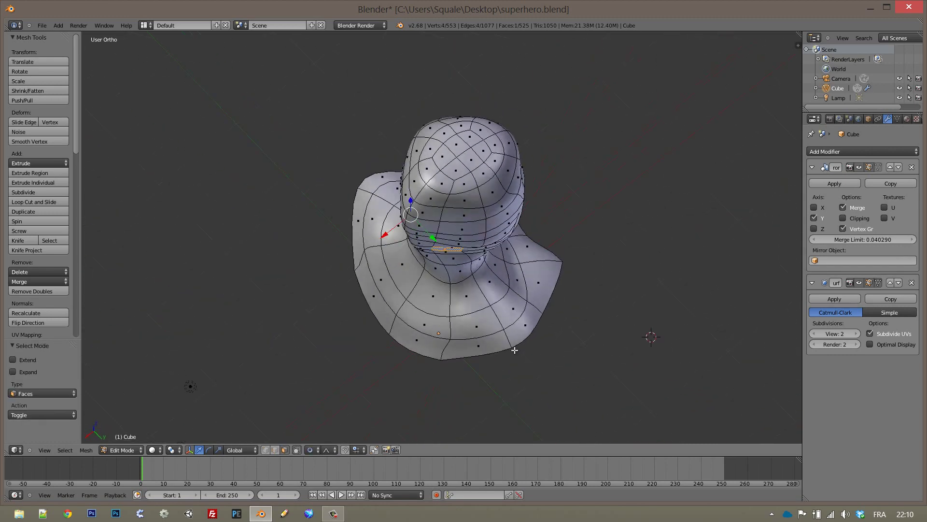
pyautogui.press('g')
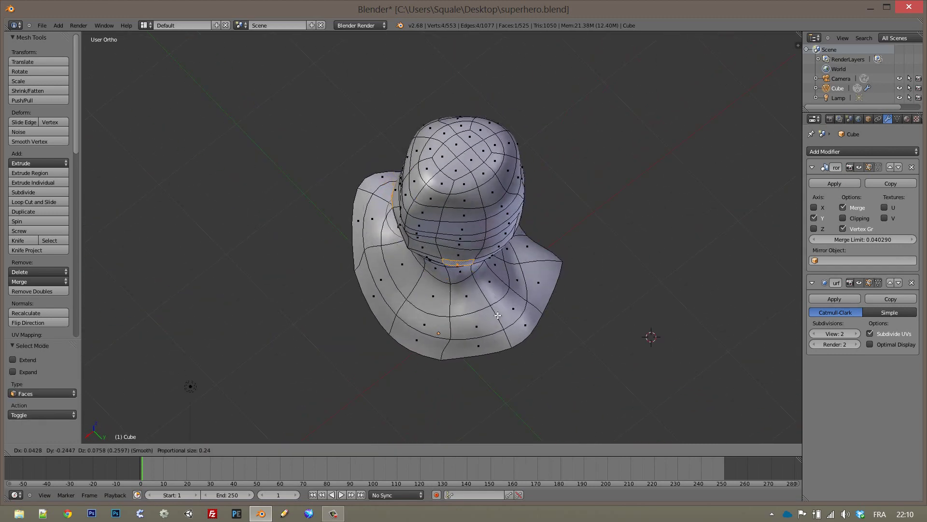
pyautogui.click(500, 315)
pyautogui.moveTo(501, 315); pyautogui.dragTo(495, 293, button='middle')
pyautogui.press('g')
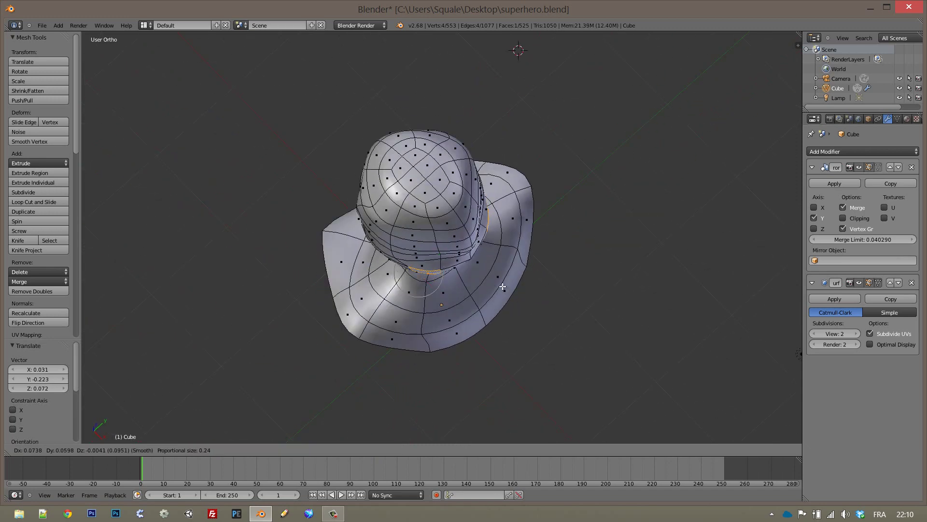
pyautogui.click(499, 286)
# In Front view, pull neck vertices inward to narrow the centre-line gap
pyautogui.press('KP_1')
pyautogui.hotkey('ctrl', 'Tab')
pyautogui.scroll(4, 406, 177)
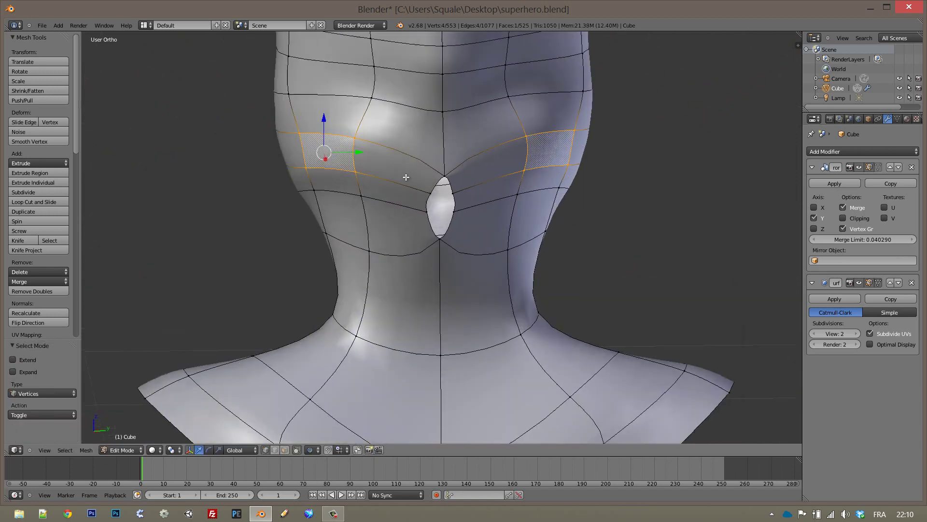
pyautogui.moveTo(458, 206); pyautogui.dragTo(468, 210)
pyautogui.scroll(-3, 668, 269)
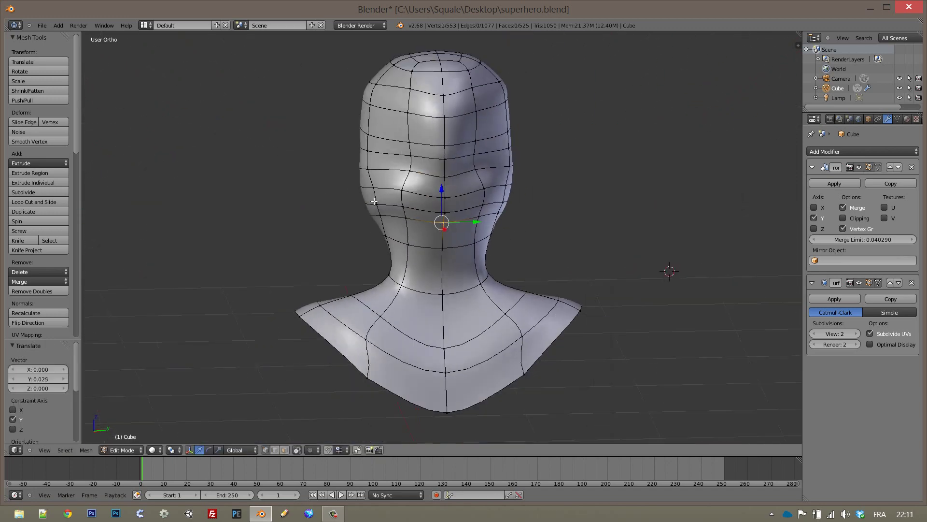
# Check the whole torso outside Edit Mode, then move the vertex on top of the head
pyautogui.moveTo(669, 269); pyautogui.dragTo(538, 175, button='middle')
pyautogui.scroll(-3, 538, 175)
pyautogui.press('Tab')
pyautogui.scroll(4, 502, 247)
pyautogui.press('Tab')
pyautogui.moveTo(502, 247)
pyautogui.mouseDown(button='middle')
pyautogui.moveTo(735, 335)
pyautogui.moveTo(358, 183)
pyautogui.mouseUp(button='middle')
pyautogui.moveTo(358, 183); pyautogui.dragTo(307, 189, button='right')
# Leave mesh editing to show the hidden arms and torso with the head
pyautogui.moveTo(356, 218); pyautogui.dragTo(386, 173, button='middle')
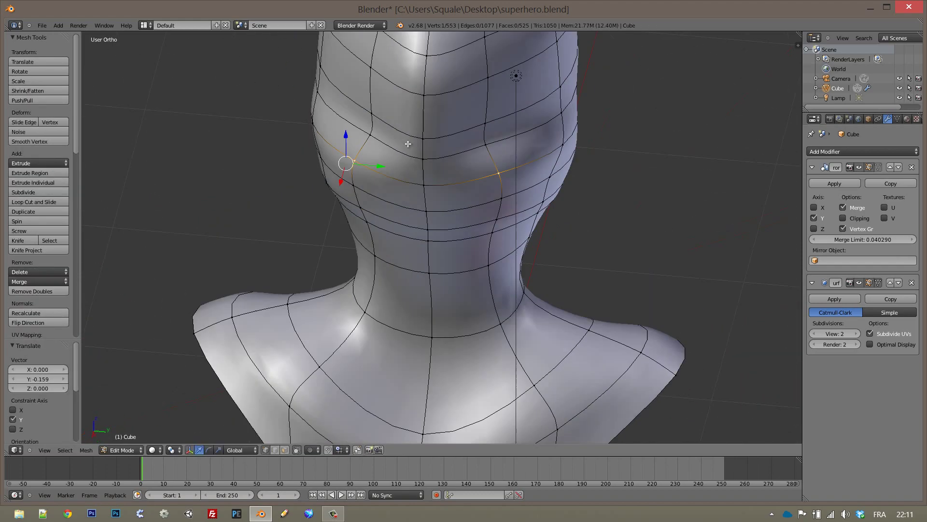
pyautogui.scroll(-4, 245, 194)
pyautogui.press('Tab')
pyautogui.scroll(4, 341, 245)
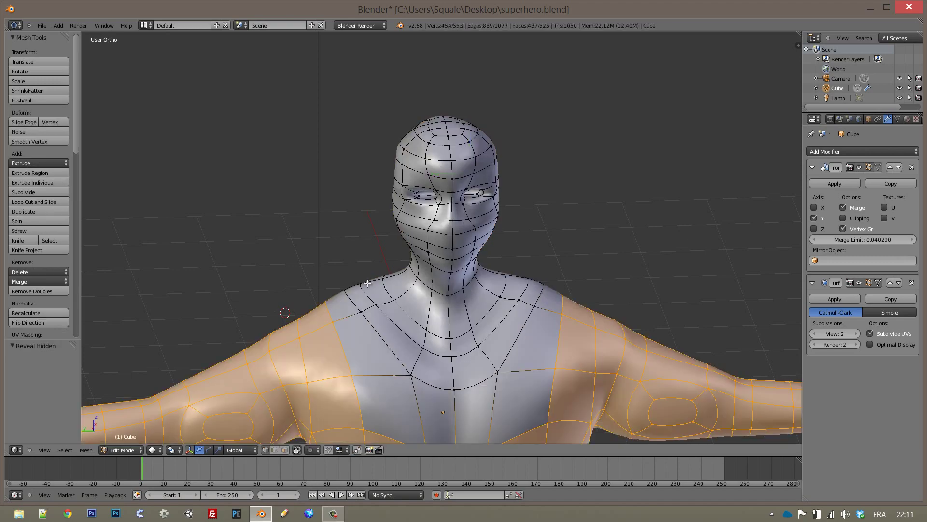
# Push a cheek face and its mirror along the Y axis
pyautogui.hotkey('ctrl', 'Tab')
pyautogui.moveTo(438, 249)
pyautogui.mouseDown(button='middle')
pyautogui.moveTo(454, 269)
pyautogui.moveTo(400, 312)
pyautogui.mouseUp(button='middle')
pyautogui.scroll(3, 464, 289)
pyautogui.hotkey('ctrl', 'Tab')
pyautogui.rightClick(451, 336)
pyautogui.moveTo(451, 337)
pyautogui.mouseDown(button='middle')
pyautogui.moveTo(209, 304)
pyautogui.moveTo(337, 245)
pyautogui.mouseUp(button='middle')
pyautogui.hotkey('ctrl', 'Tab')
pyautogui.press('g')
pyautogui.press('y')
pyautogui.click(419, 228)
pyautogui.moveTo(419, 228)
pyautogui.mouseDown(button='middle')
pyautogui.moveTo(396, 231)
pyautogui.moveTo(435, 222)
pyautogui.mouseUp(button='middle')
# Select several forehead faces, then move a single head vertex along Y
pyautogui.rightClick(449, 112)
pyautogui.keyDown('shift'); pyautogui.rightClick(483, 140); pyautogui.keyUp('shift')
pyautogui.keyDown('shift'); pyautogui.rightClick(437, 104); pyautogui.keyUp('shift')
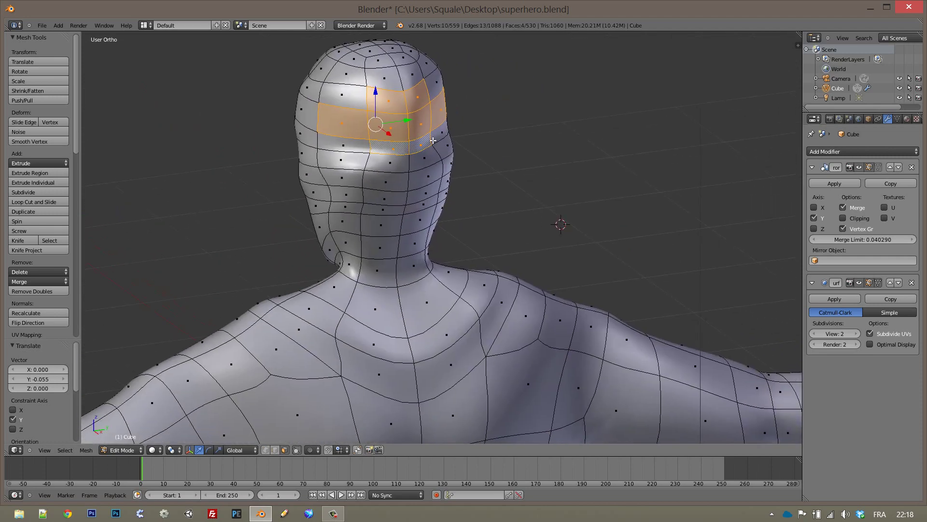
pyautogui.moveTo(437, 104)
pyautogui.mouseDown(button='middle')
pyautogui.moveTo(374, 113)
pyautogui.moveTo(369, 104)
pyautogui.mouseUp(button='middle')
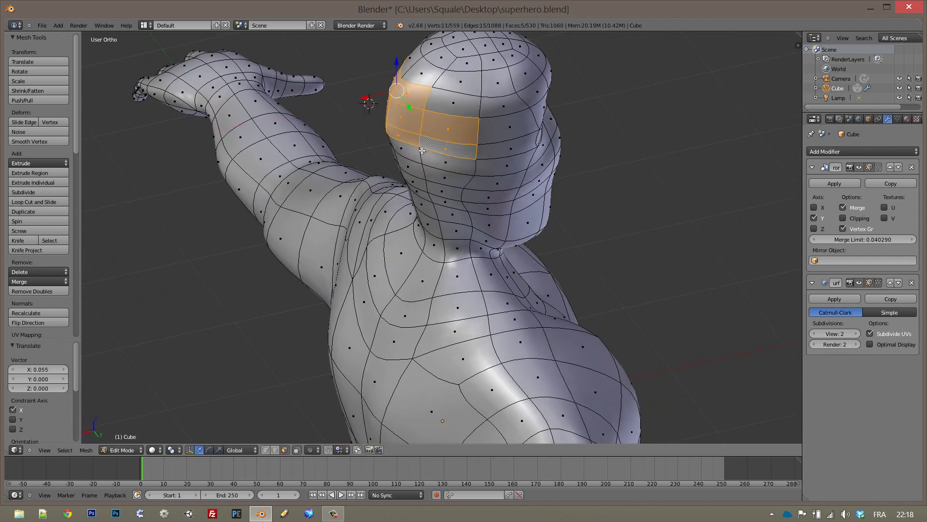
pyautogui.moveTo(419, 155); pyautogui.dragTo(425, 149, button='middle')
pyautogui.hotkey('ctrl', 'Tab')
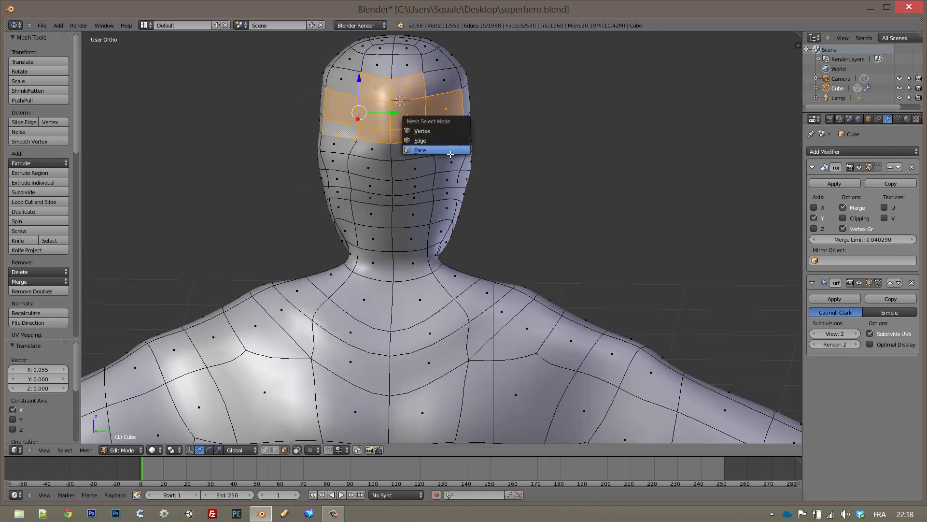
pyautogui.click(420, 128)
pyautogui.rightClick(344, 154)
pyautogui.click(433, 221)
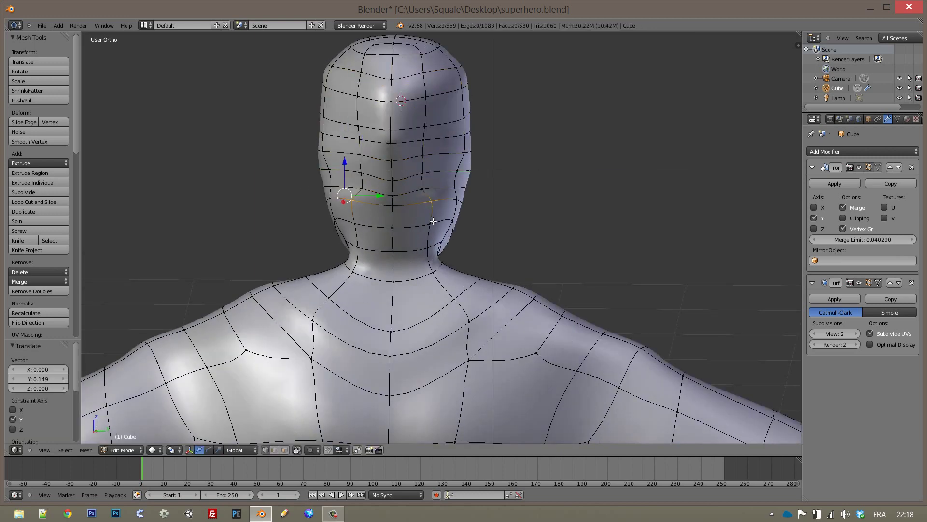
# Move an edge at the back of the head along X, then along Y
pyautogui.moveTo(426, 209); pyautogui.dragTo(341, 187, button='middle')
pyautogui.hotkey('ctrl', 'Tab')
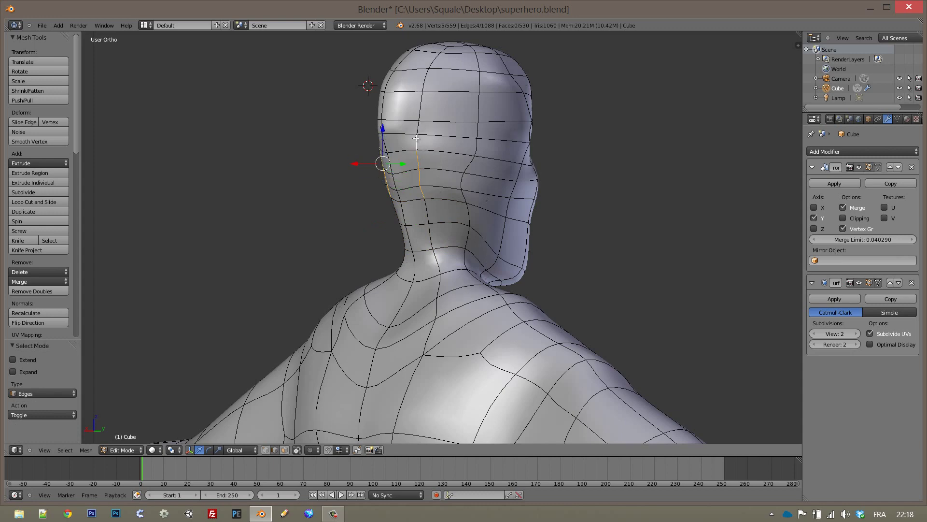
pyautogui.moveTo(465, 174)
pyautogui.mouseDown(button='middle')
pyautogui.moveTo(414, 186)
pyautogui.moveTo(532, 166)
pyautogui.mouseUp(button='middle')
pyautogui.press('g')
pyautogui.press('x')
pyautogui.click(415, 155)
pyautogui.press('g')
pyautogui.press('y')
pyautogui.click(370, 151)
# Widen the top of the head by moving a crown edge with smooth falloff along X
pyautogui.moveTo(370, 152)
pyautogui.mouseDown(button='middle')
pyautogui.moveTo(312, 149)
pyautogui.moveTo(452, 76)
pyautogui.mouseUp(button='middle')
pyautogui.rightClick(452, 76)
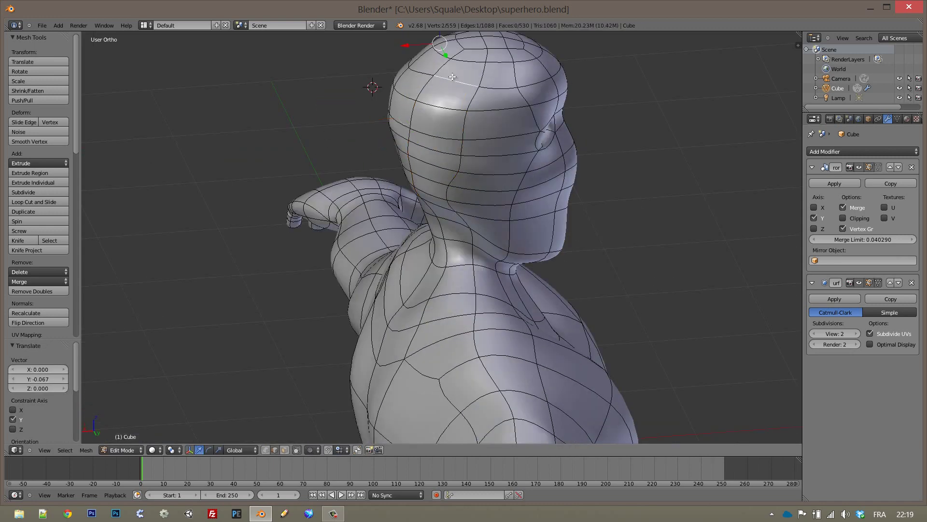
pyautogui.moveTo(488, 100); pyautogui.dragTo(472, 151, button='middle')
pyautogui.press('g')
pyautogui.press('z')
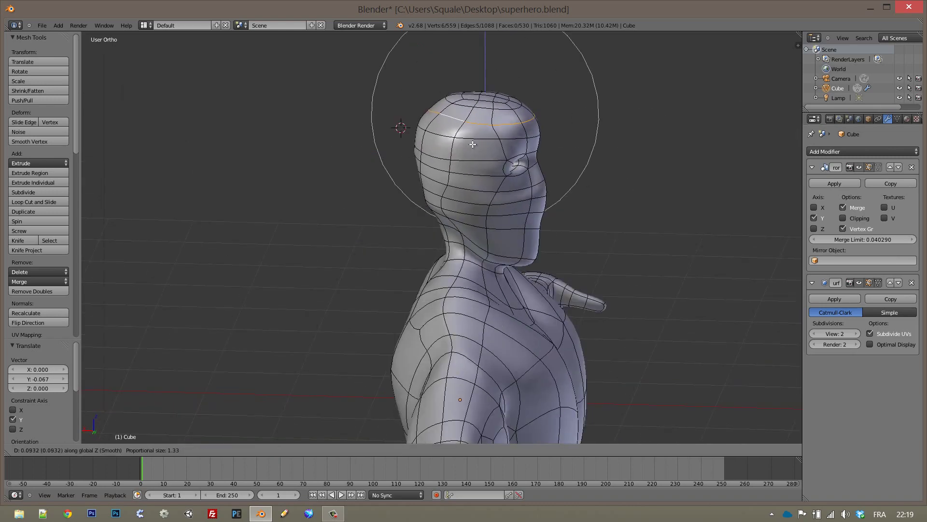
pyautogui.press('g')
pyautogui.press('x')
pyautogui.click(386, 118)
# Grow the face selection across the head toward the neck
pyautogui.moveTo(387, 118); pyautogui.dragTo(366, 133, button='middle')
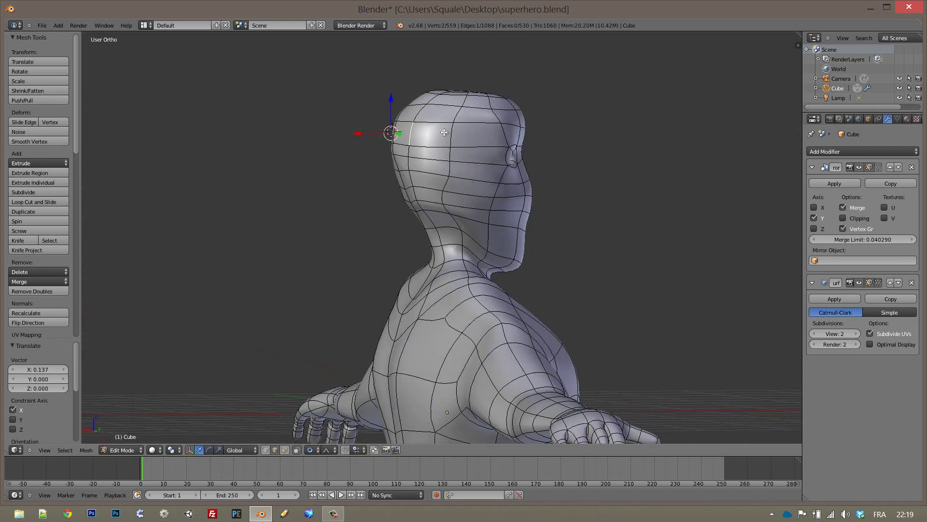
pyautogui.moveTo(444, 160); pyautogui.dragTo(473, 84, button='middle')
pyautogui.press('3')
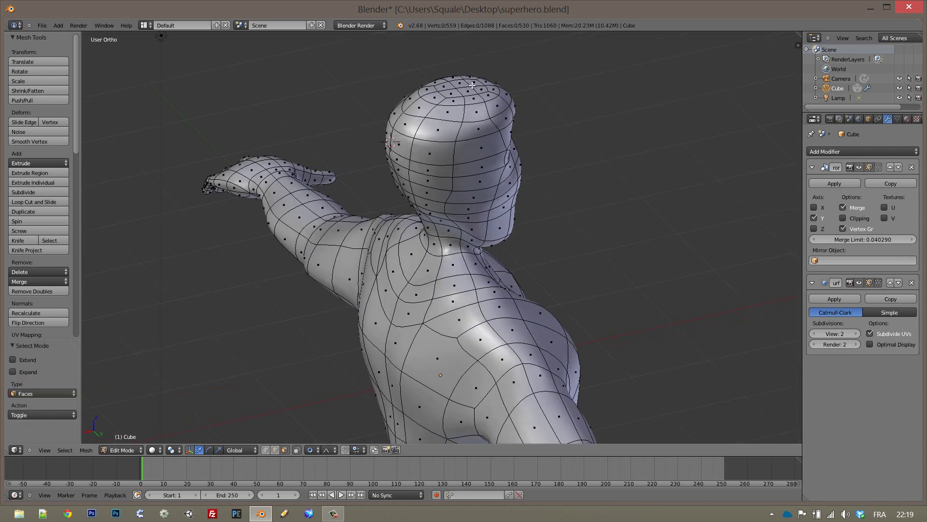
pyautogui.press('ctrl+KP_Add')
pyautogui.press('ctrl+KP_Add')
pyautogui.press('ctrl+KP_Add')
pyautogui.moveTo(483, 261)
pyautogui.mouseDown(button='middle')
pyautogui.moveTo(523, 262)
pyautogui.moveTo(559, 286)
pyautogui.mouseUp(button='middle')
pyautogui.keyDown('ctrl'); pyautogui.click(522, 263); pyautogui.keyUp('ctrl')
pyautogui.press('g')
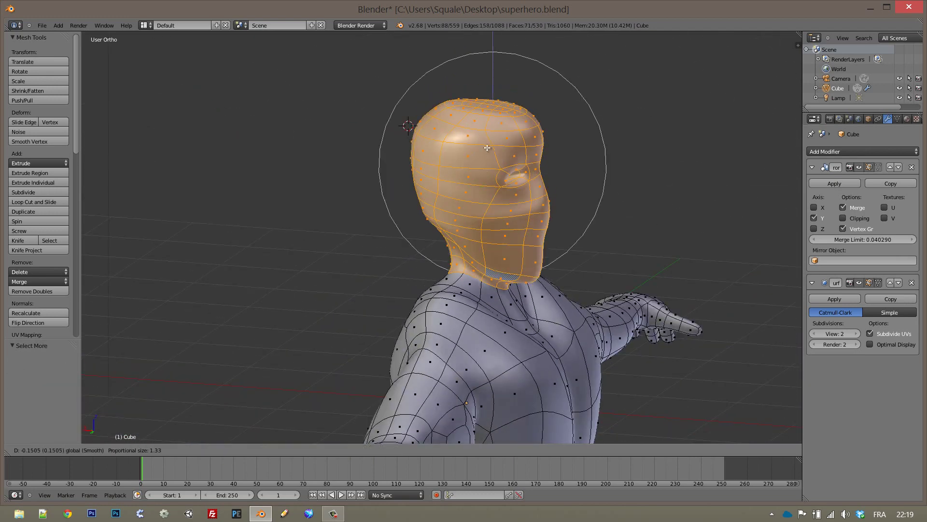
pyautogui.press('Escape')
pyautogui.press('Escape')
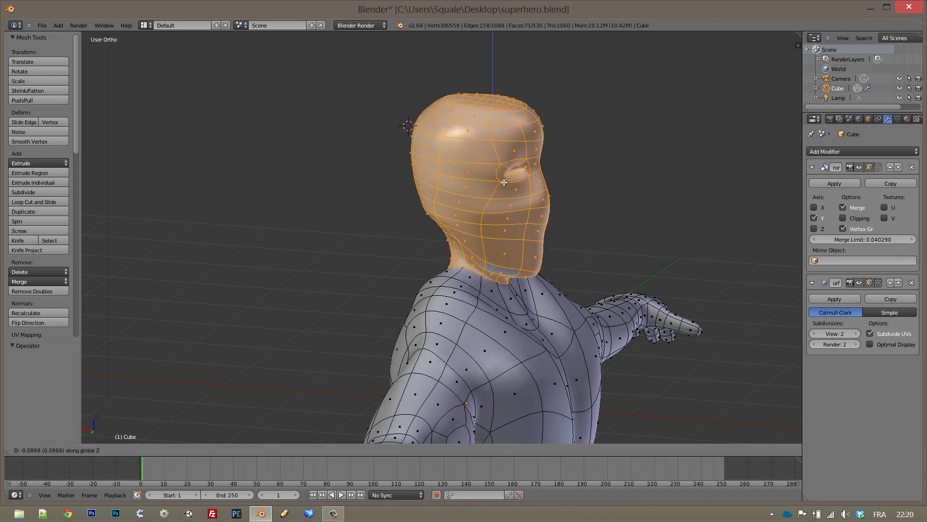
# Shift the selected head sideways along the X axis
pyautogui.moveTo(512, 176); pyautogui.dragTo(593, 244, button='middle')
pyautogui.press('g')
pyautogui.press('x')
pyautogui.press('Return')
# Move a neck edge along Y, select a neck vertex, and save the file
pyautogui.moveTo(531, 218)
pyautogui.mouseDown(button='middle')
pyautogui.moveTo(458, 251)
pyautogui.moveTo(425, 242)
pyautogui.moveTo(528, 252)
pyautogui.moveTo(477, 299)
pyautogui.moveTo(436, 284)
pyautogui.mouseUp(button='middle')
pyautogui.rightClick(458, 251)
pyautogui.click(199, 450)
pyautogui.press('g')
pyautogui.press('y')
pyautogui.press('Return')
pyautogui.hotkey('ctrl', 'Tab')
pyautogui.rightClick(437, 284)
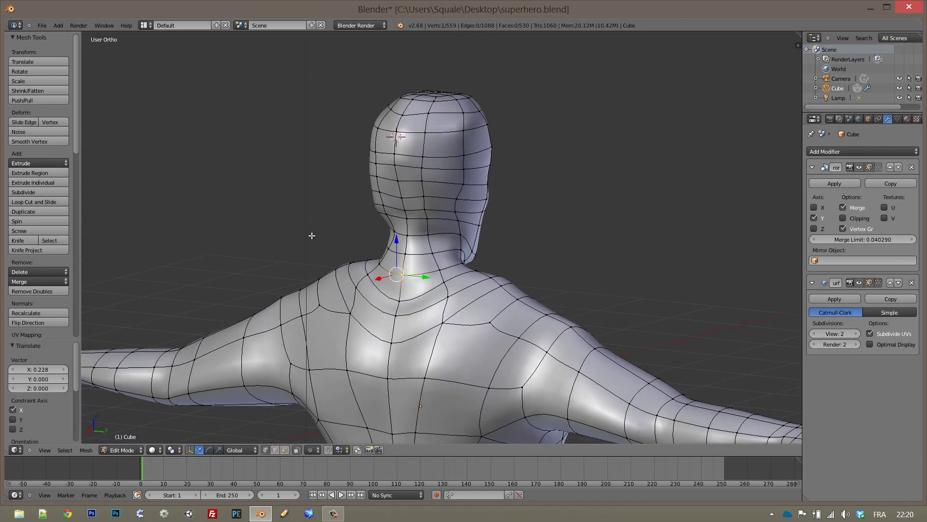
pyautogui.hotkey('ctrl', 's')
# Grow the selection from the neck vertex over the whole head
pyautogui.moveTo(311, 176)
pyautogui.mouseDown(button='middle')
pyautogui.moveTo(321, 275)
pyautogui.moveTo(435, 269)
pyautogui.moveTo(414, 242)
pyautogui.moveTo(490, 123)
pyautogui.mouseUp(button='middle')
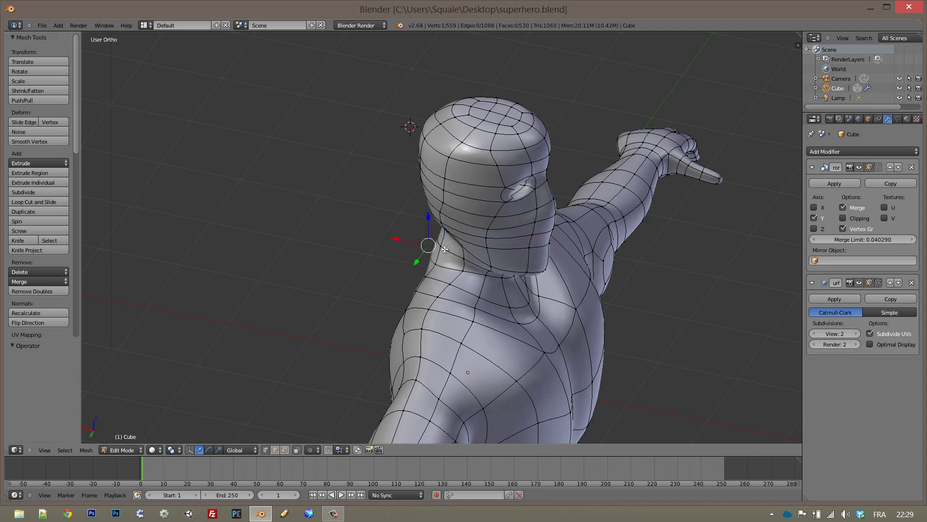
pyautogui.press('ctrl+KP_Add')
pyautogui.press('ctrl+KP_Add')
pyautogui.press('ctrl+KP_Add')
pyautogui.press('ctrl+KP_Add')
pyautogui.moveTo(490, 115); pyautogui.dragTo(526, 230, button='middle')
pyautogui.moveTo(454, 251)
pyautogui.mouseDown(button='middle')
pyautogui.moveTo(561, 311)
pyautogui.moveTo(597, 281)
pyautogui.mouseUp(button='middle')
pyautogui.press('ctrl+KP_Add')
# Apply the Mirror modifier in Object Mode and return to Edit Mode
pyautogui.click(841, 183)
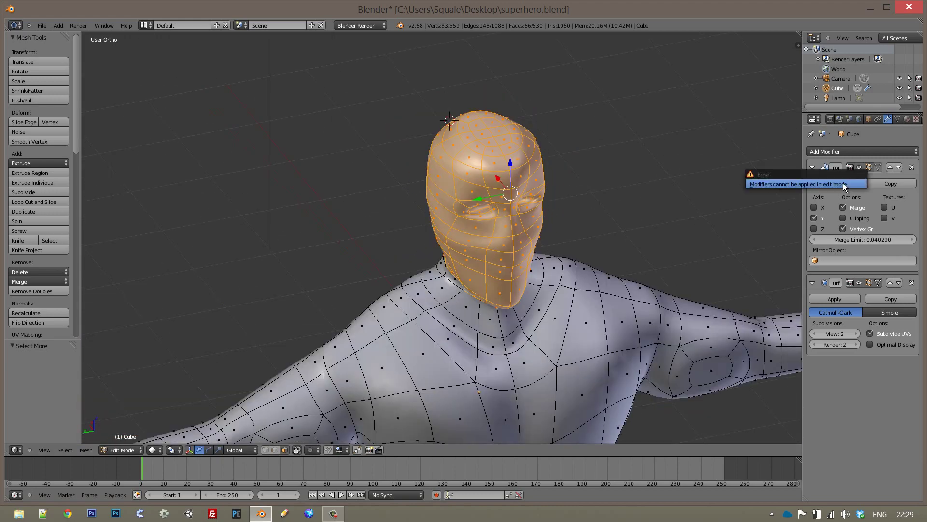
pyautogui.press('Tab')
pyautogui.click(835, 183)
pyautogui.press('Tab')
# Scale the head down and lower it along Z onto the neck
pyautogui.moveTo(377, 381); pyautogui.dragTo(294, 385, button='middle')
pyautogui.press('s')
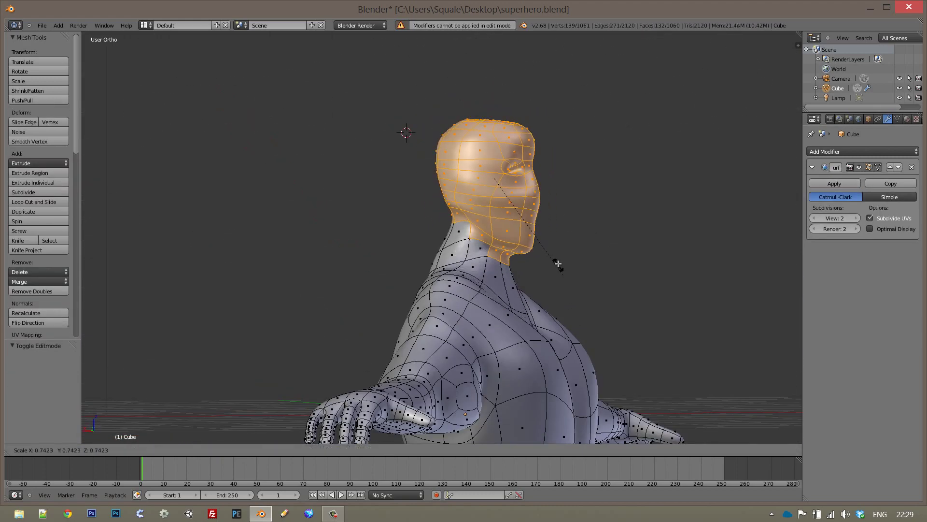
pyautogui.click(517, 263)
pyautogui.press('g')
pyautogui.press('z')
pyautogui.click(514, 284)
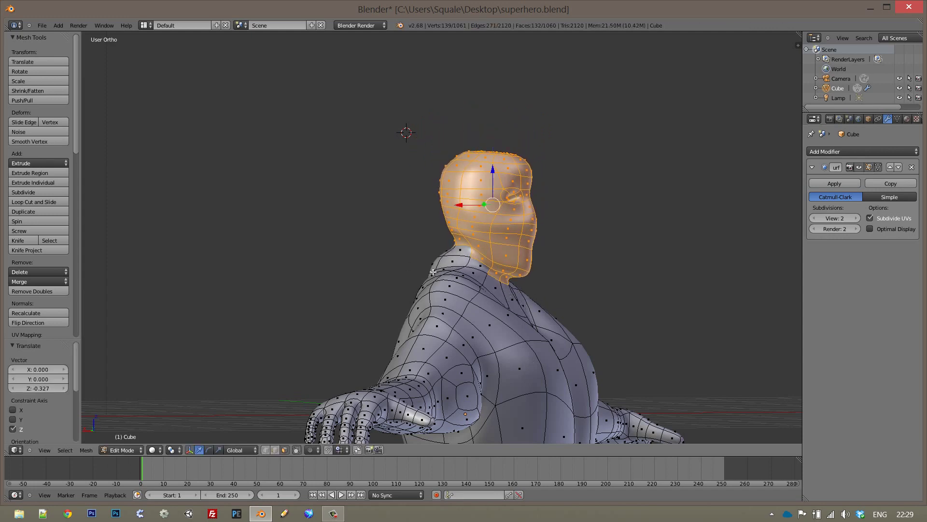
# Lower a neck vertex along the Z axis
pyautogui.moveTo(514, 285); pyautogui.dragTo(466, 249, button='middle')
pyautogui.hotkey('ctrl', 'Tab')
pyautogui.click(383, 246)
pyautogui.rightClick(397, 271)
pyautogui.moveTo(397, 271); pyautogui.dragTo(353, 274, button='middle')
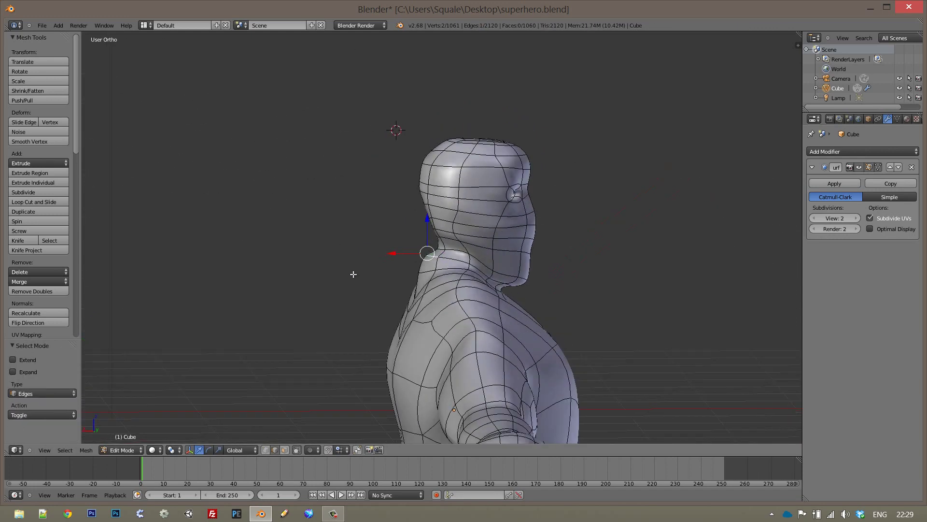
pyautogui.hotkey('ctrl', 'Tab')
pyautogui.rightClick(418, 269)
pyautogui.press('g')
pyautogui.press('z')
pyautogui.click(420, 263)
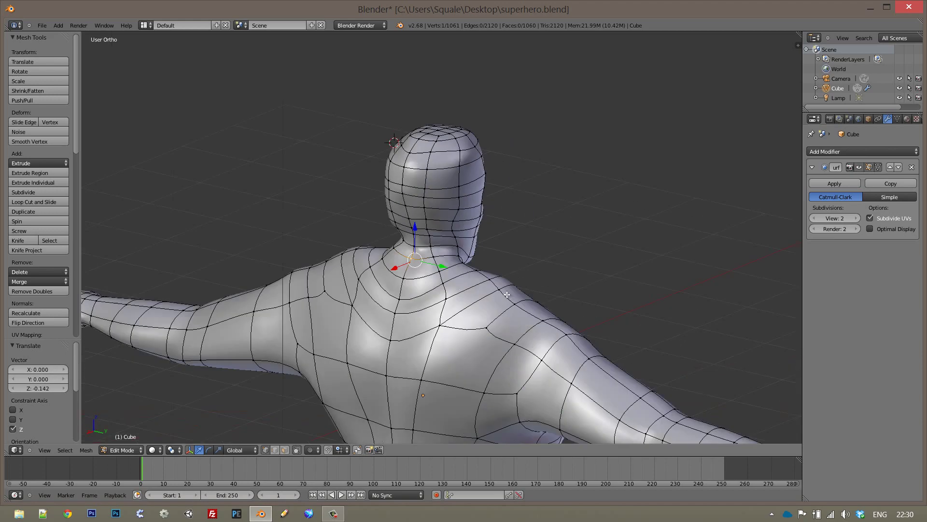
pyautogui.moveTo(420, 264)
pyautogui.mouseDown(button='middle')
pyautogui.moveTo(405, 253)
pyautogui.moveTo(356, 257)
pyautogui.moveTo(327, 222)
pyautogui.mouseUp(button='middle')
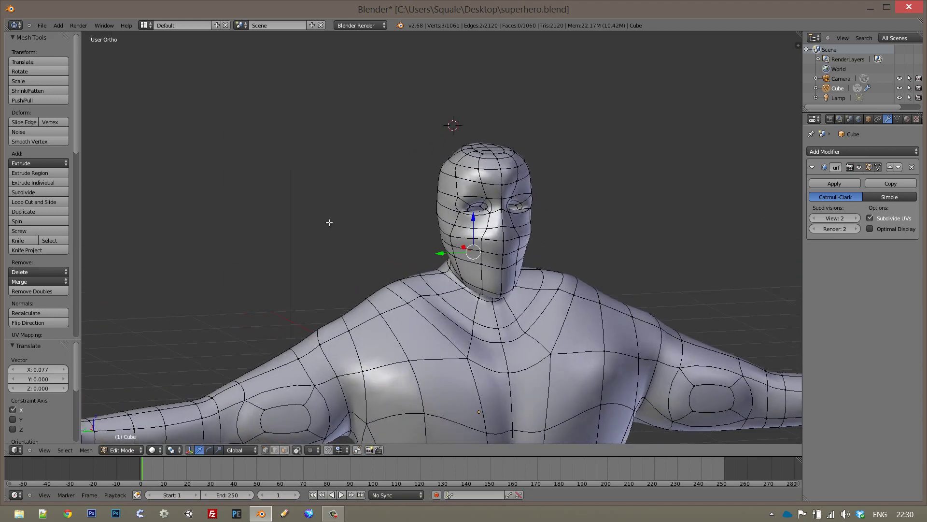
# Preview the body in Object Mode, then go back into Edit Mode
pyautogui.press('Tab')
pyautogui.scroll(-2, 413, 300)
pyautogui.moveTo(414, 300); pyautogui.dragTo(559, 218, button='middle')
pyautogui.scroll(2, 559, 218)
pyautogui.press('Tab')
pyautogui.scroll(2, 576, 165)
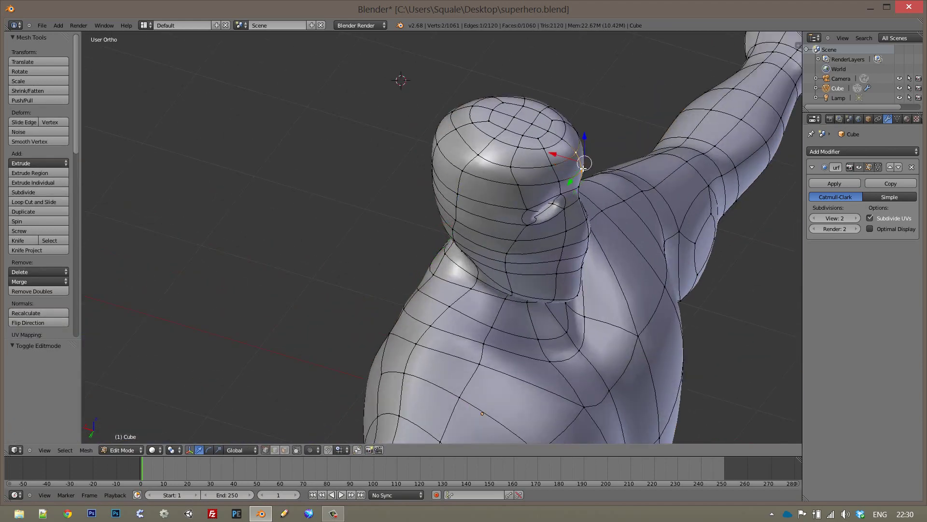
# Shift a face vertex and an added neighbour sideways along X
pyautogui.rightClick(551, 158)
pyautogui.moveTo(552, 158)
pyautogui.mouseDown(button='middle')
pyautogui.moveTo(483, 179)
pyautogui.moveTo(531, 184)
pyautogui.moveTo(511, 201)
pyautogui.moveTo(539, 220)
pyautogui.moveTo(532, 251)
pyautogui.mouseUp(button='middle')
pyautogui.press('g')
pyautogui.press('x')
pyautogui.click(542, 183)
pyautogui.keyDown('shift'); pyautogui.rightClick(532, 193); pyautogui.keyUp('shift')
pyautogui.press('g')
pyautogui.press('x')
pyautogui.click(522, 198)
# Add two lower-face vertices and move the selection along X
pyautogui.press('g')
pyautogui.press('x')
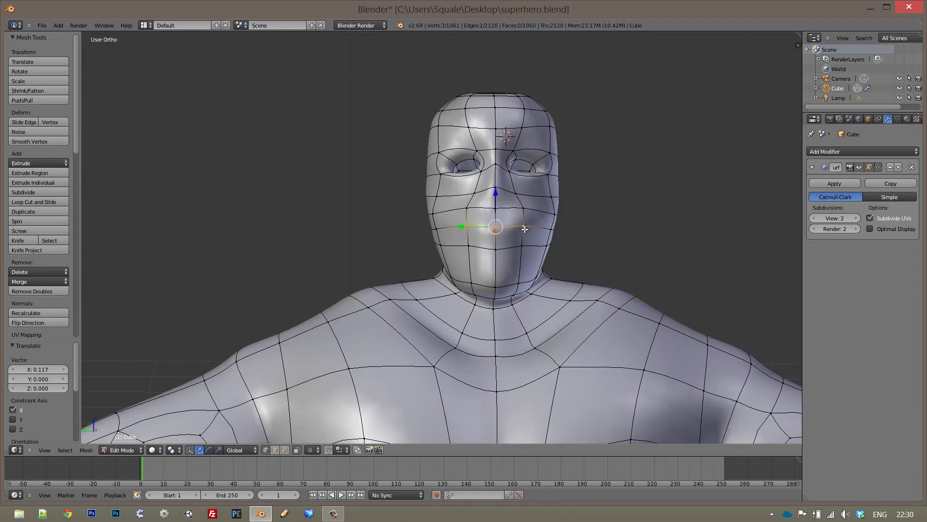
pyautogui.keyDown('shift'); pyautogui.rightClick(504, 258); pyautogui.keyUp('shift')
pyautogui.keyDown('shift'); pyautogui.rightClick(556, 256); pyautogui.keyUp('shift')
pyautogui.press('g')
pyautogui.press('x')
pyautogui.click(599, 244)
pyautogui.moveTo(599, 244)
pyautogui.mouseDown(button='middle')
pyautogui.moveTo(545, 272)
pyautogui.moveTo(546, 302)
pyautogui.moveTo(497, 293)
pyautogui.moveTo(555, 286)
pyautogui.mouseUp(button='middle')
# Switch between face and edge selection and pick an edge on the face
pyautogui.hotkey('ctrl', 'Tab')
pyautogui.click(546, 306)
pyautogui.hotkey('ctrl', 'Tab')
pyautogui.click(452, 277)
pyautogui.press('super+space')
pyautogui.rightClick(569, 256)
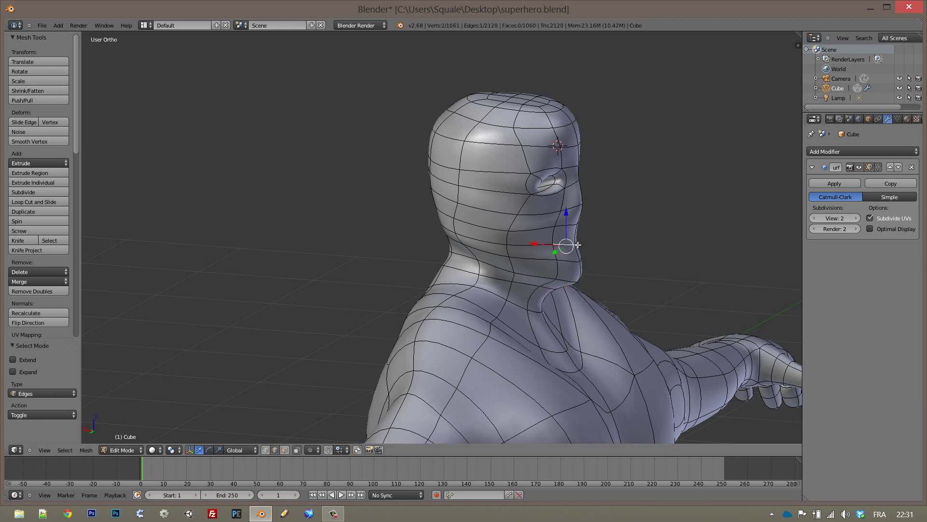
# Select the loop around the mask's face and scale it smaller
pyautogui.moveTo(569, 255); pyautogui.dragTo(441, 226, button='middle')
pyautogui.hotkey('ctrl', 'Tab')
pyautogui.click(539, 244)
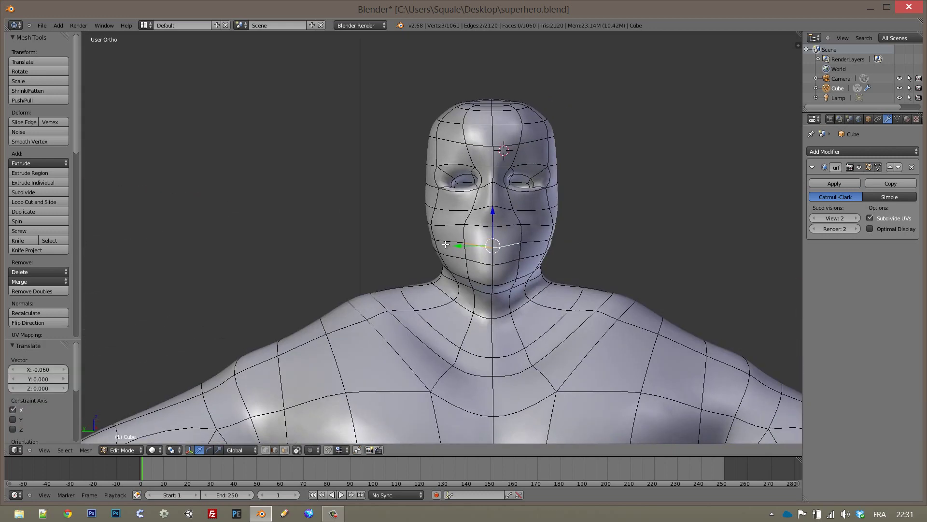
pyautogui.rightClick(442, 226)
pyautogui.click(473, 210)
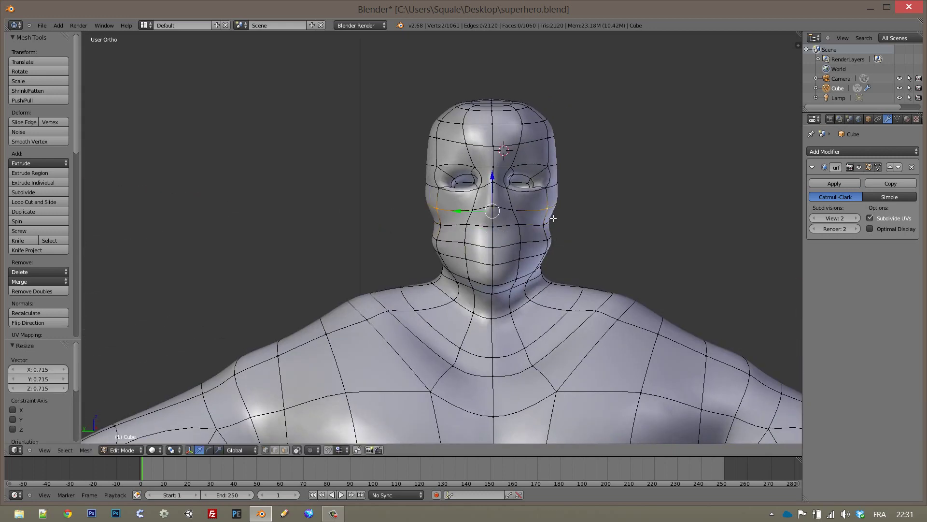
pyautogui.moveTo(465, 218); pyautogui.dragTo(503, 223, button='middle')
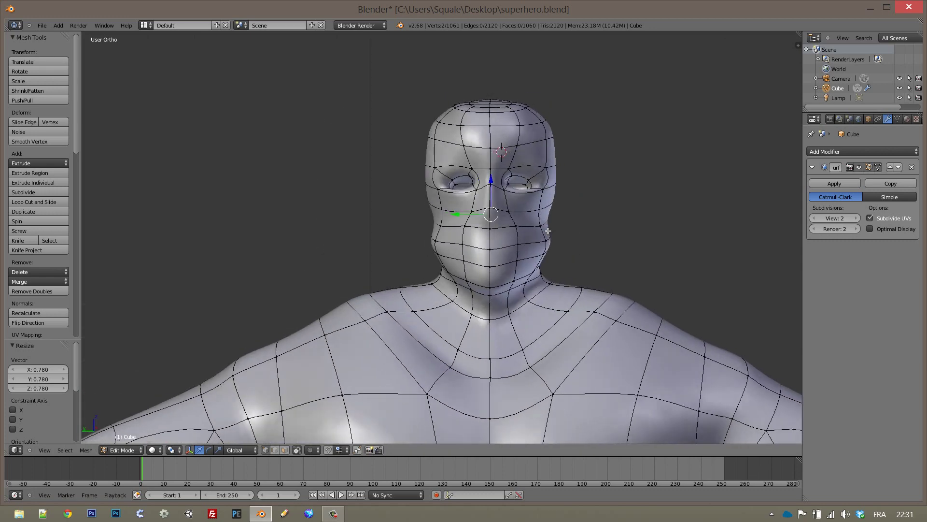
pyautogui.press('s')
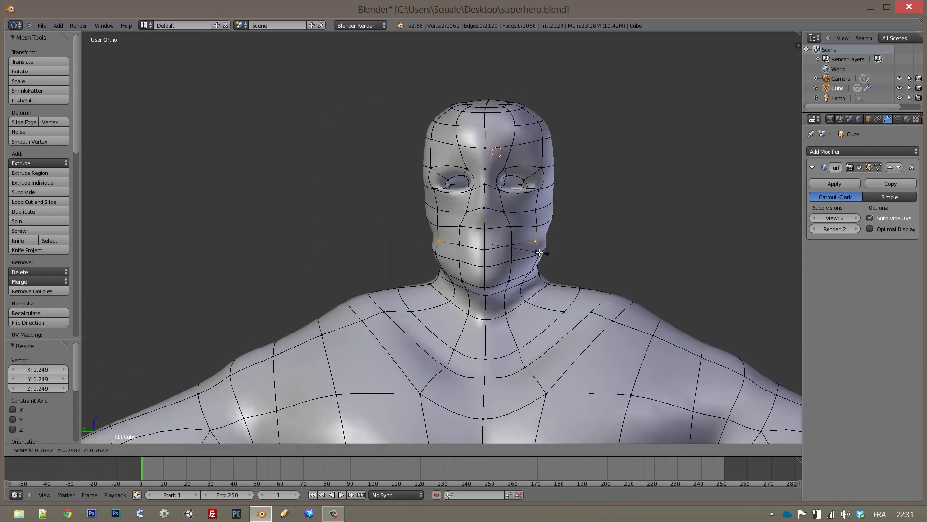
pyautogui.rightClick(565, 258)
# Move a nose vertex along the X axis
pyautogui.rightClick(485, 209)
pyautogui.moveTo(484, 209)
pyautogui.mouseDown(button='middle')
pyautogui.moveTo(556, 213)
pyautogui.moveTo(445, 236)
pyautogui.moveTo(532, 217)
pyautogui.mouseUp(button='middle')
pyautogui.press('g')
pyautogui.press('x')
pyautogui.click(531, 217)
pyautogui.hotkey('ctrl', 'Tab')
# Select the cheek faces and scale them to widen the lower face
pyautogui.press('3')
pyautogui.keyDown('shift'); pyautogui.rightClick(516, 237); pyautogui.keyUp('shift')
pyautogui.keyDown('shift'); pyautogui.rightClick(459, 230); pyautogui.keyUp('shift')
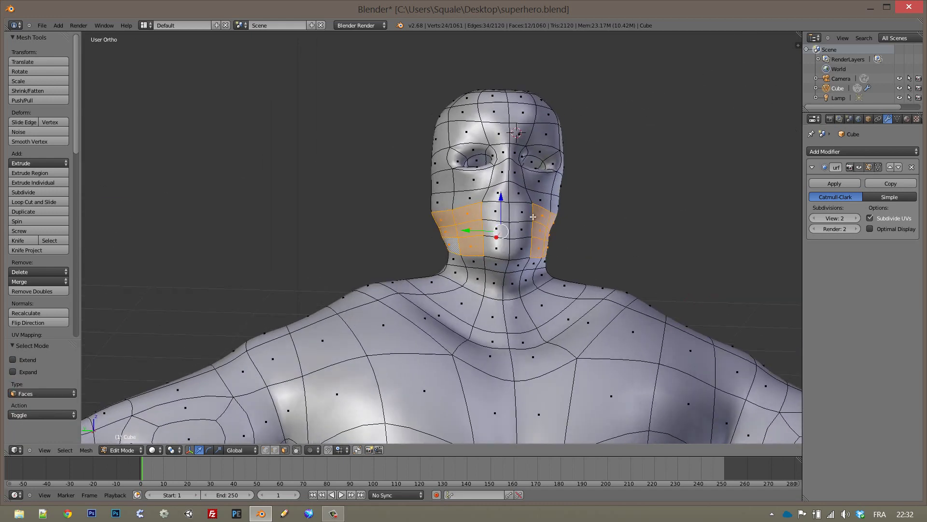
pyautogui.click(539, 219)
# Select edges on the left and right cheeks in edge mode
pyautogui.hotkey('ctrl', 'Tab')
pyautogui.press('2')
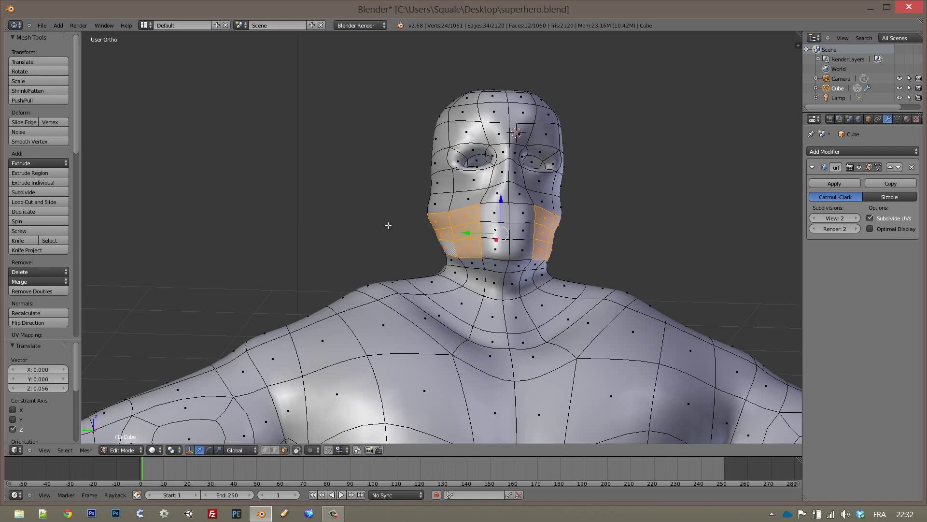
pyautogui.rightClick(430, 208)
pyautogui.moveTo(444, 214); pyautogui.dragTo(449, 208, button='middle')
pyautogui.keyDown('shift'); pyautogui.rightClick(512, 210); pyautogui.keyUp('shift')
pyautogui.moveTo(512, 211)
pyautogui.mouseDown(button='middle')
pyautogui.moveTo(523, 192)
pyautogui.moveTo(570, 186)
pyautogui.moveTo(531, 196)
pyautogui.mouseUp(button='middle')
# Add the eye faces to the selection and move them vertically along Z
pyautogui.hotkey('ctrl', 'Tab')
pyautogui.keyDown('shift'); pyautogui.rightClick(570, 186); pyautogui.keyUp('shift')
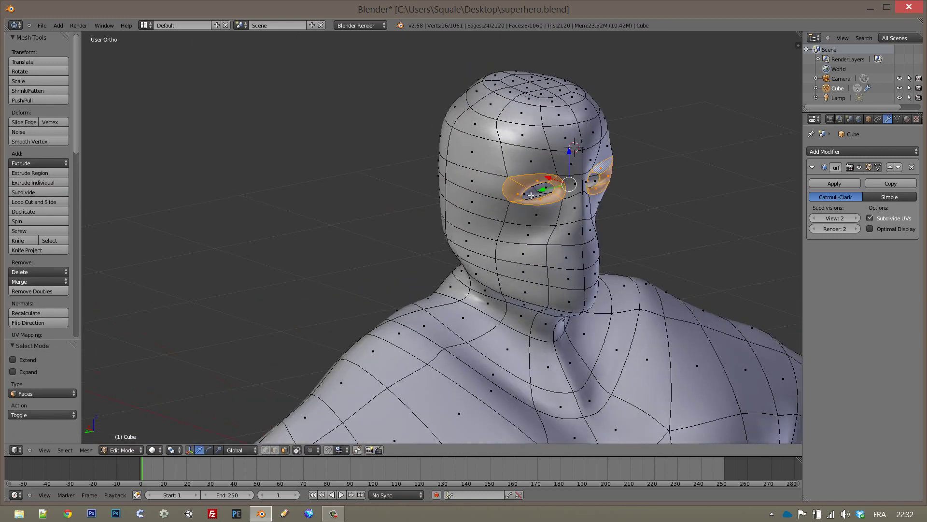
pyautogui.moveTo(584, 180); pyautogui.dragTo(547, 185, button='middle')
pyautogui.keyDown('shift'); pyautogui.rightClick(546, 185); pyautogui.keyUp('shift')
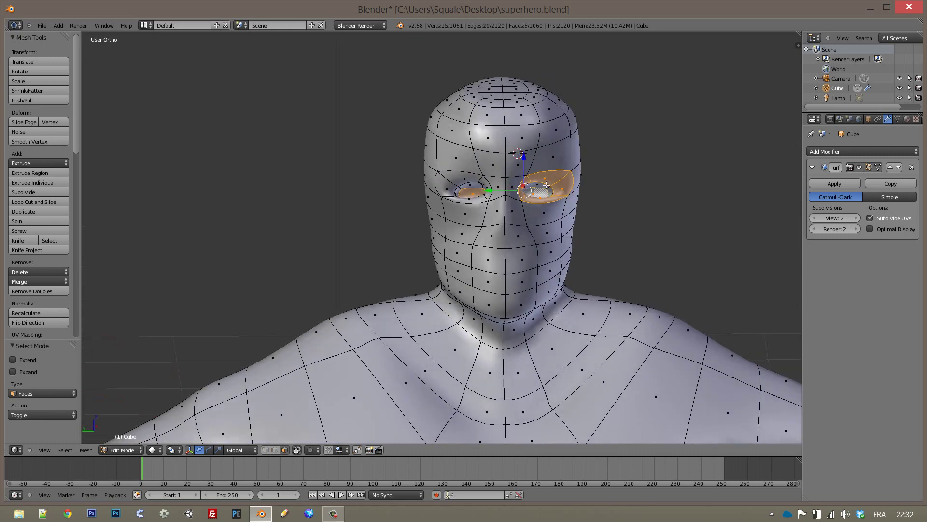
pyautogui.press('g')
pyautogui.press('z')
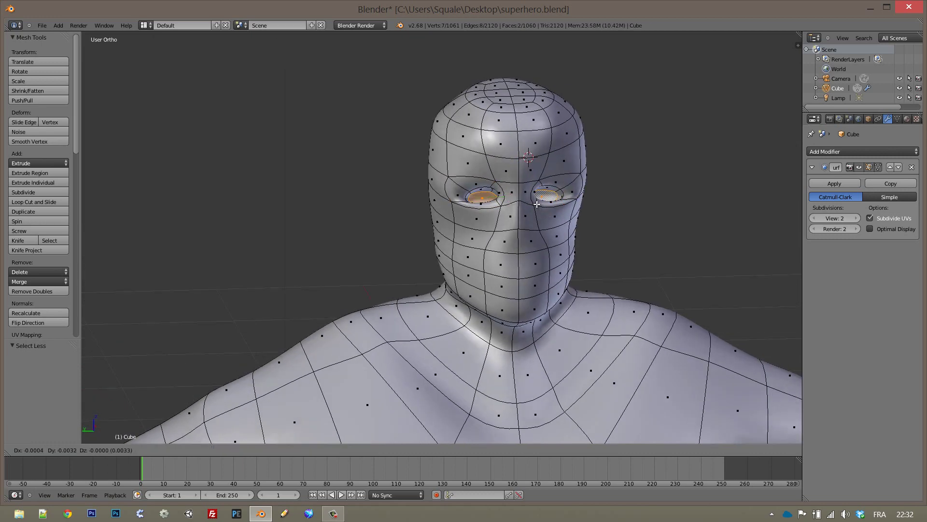
pyautogui.click(546, 200)
pyautogui.press('KP_1')
pyautogui.press('ctrl+KP_3')
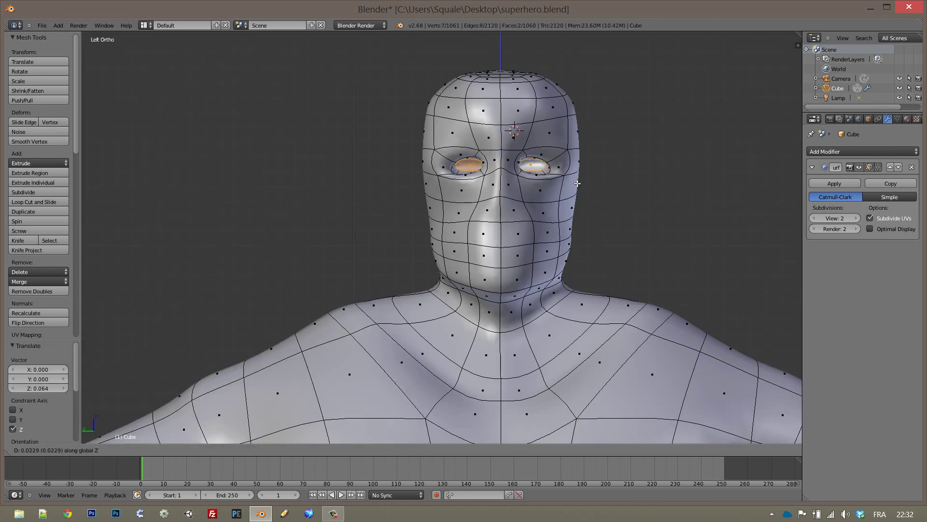
pyautogui.click(577, 183)
# Scale two mirrored face vertices farther apart and shift them sideways along X
pyautogui.rightClick(478, 142)
pyautogui.press('g')
pyautogui.click(483, 177)
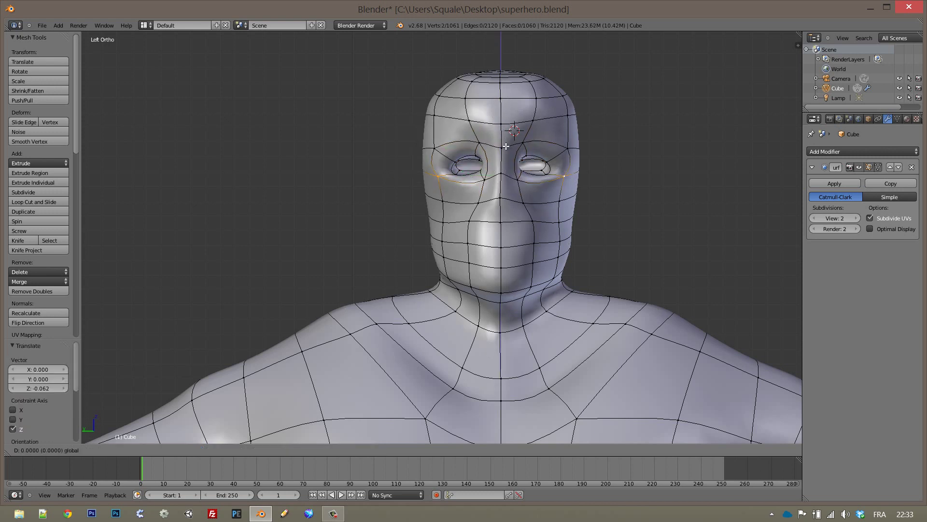
pyautogui.keyDown('shift'); pyautogui.rightClick(558, 203); pyautogui.keyUp('shift')
pyautogui.press('s')
pyautogui.keyDown('shift'); pyautogui.rightClick(551, 218); pyautogui.keyUp('shift')
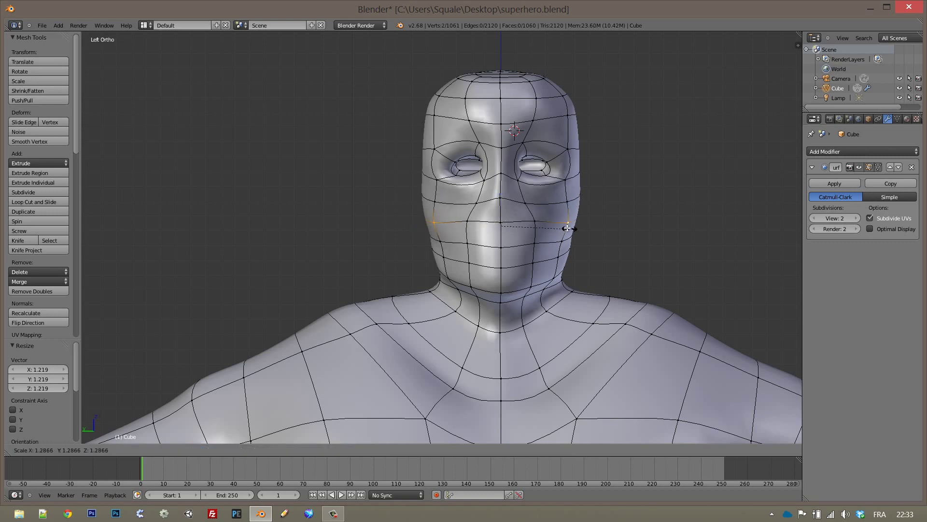
pyautogui.moveTo(551, 217)
pyautogui.mouseDown(button='middle')
pyautogui.moveTo(580, 193)
pyautogui.moveTo(631, 207)
pyautogui.mouseUp(button='middle')
pyautogui.press('g')
pyautogui.press('x')
pyautogui.click(560, 218)
pyautogui.click(579, 193)
# In profile view, reposition a vertex on the side of the head and one on top
pyautogui.rightClick(631, 207)
pyautogui.press('KP_3')
pyautogui.press('ctrl+KP_1')
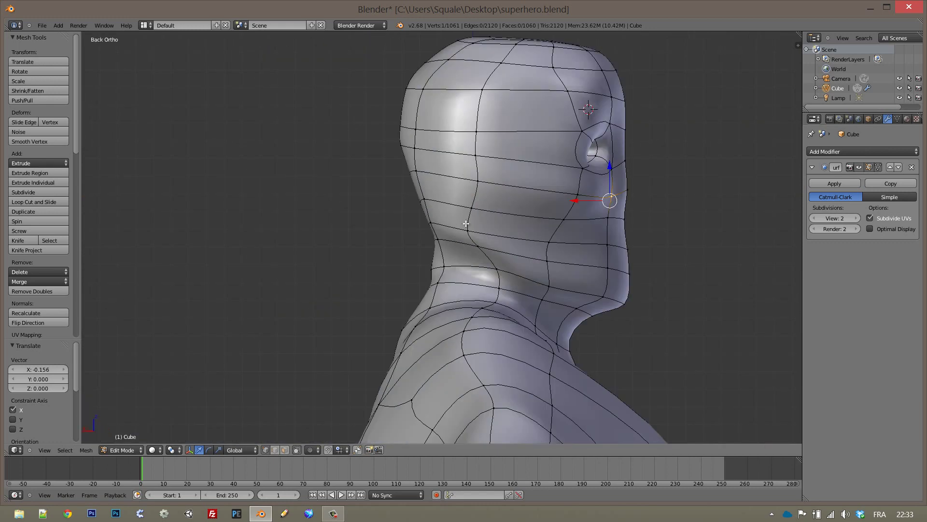
pyautogui.press('g')
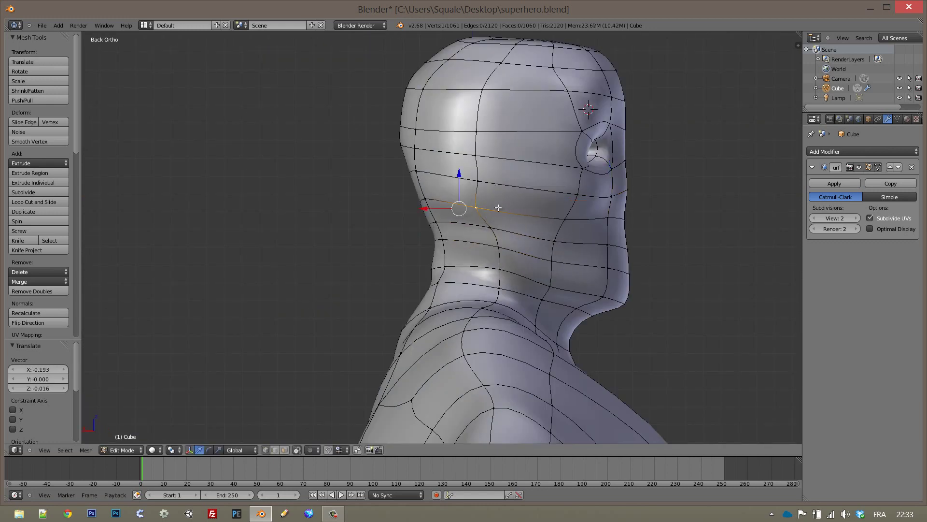
pyautogui.press('g')
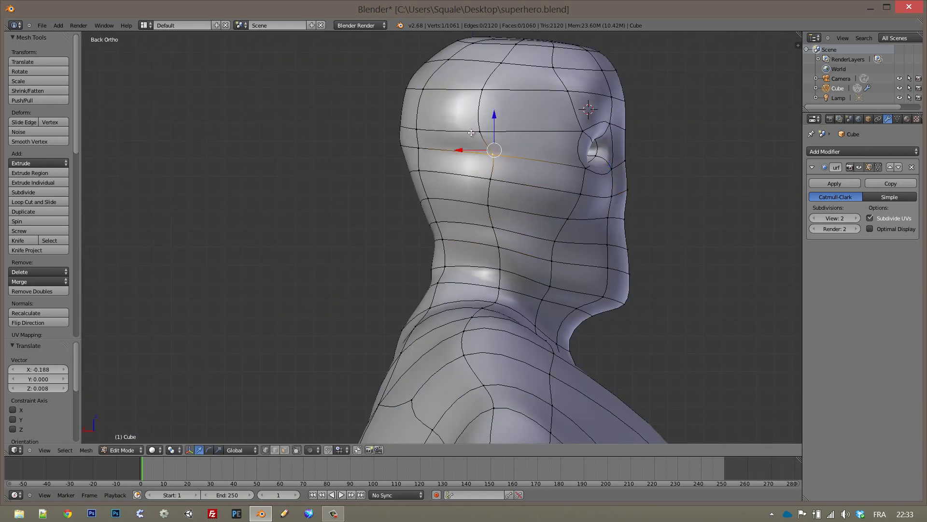
pyautogui.press('g')
pyautogui.click(483, 82)
pyautogui.rightClick(556, 66)
pyautogui.press('g')
pyautogui.click(560, 68)
pyautogui.moveTo(561, 69)
pyautogui.mouseDown(button='middle')
pyautogui.moveTo(608, 273)
pyautogui.moveTo(397, 263)
pyautogui.moveTo(342, 228)
pyautogui.mouseUp(button='middle')
# Box-select the left half of the body and delete its faces
pyautogui.hotkey('ctrl', 'Tab')
pyautogui.hotkey('ctrl', 'Tab')
pyautogui.click(473, 232)
pyautogui.moveTo(473, 232); pyautogui.dragTo(615, 317, button='middle')
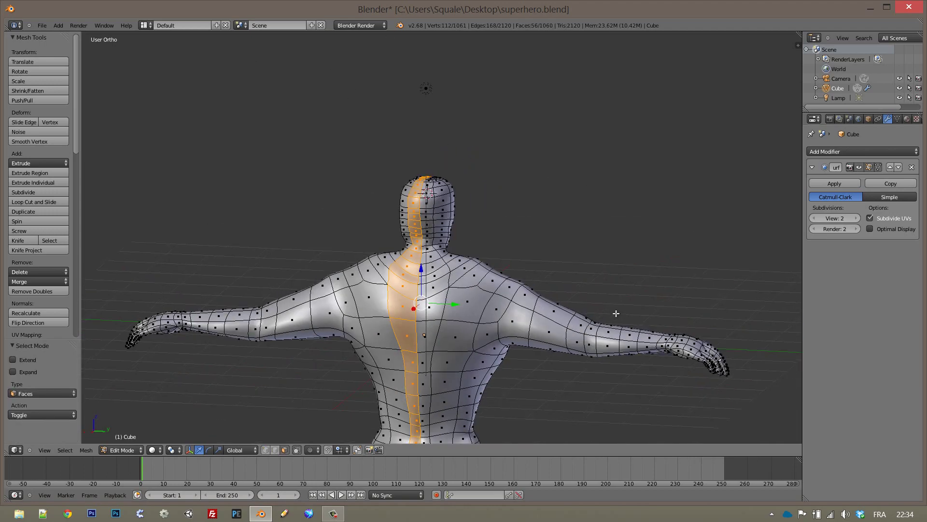
pyautogui.press('c')
pyautogui.moveTo(194, 338); pyautogui.dragTo(306, 358)
pyautogui.press('x')
pyautogui.click(413, 335)
pyautogui.press('Tab')
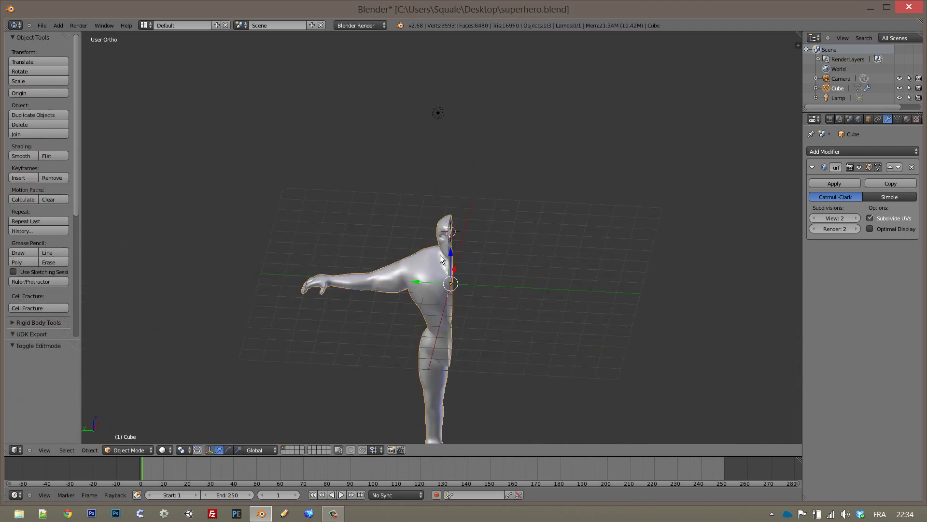
# Replace the old subdivision with a Mirror modifier and level-2 smooth subdivision
pyautogui.moveTo(413, 334); pyautogui.dragTo(628, 251, button='middle')
pyautogui.click(912, 167)
pyautogui.click(834, 152)
pyautogui.click(695, 246)
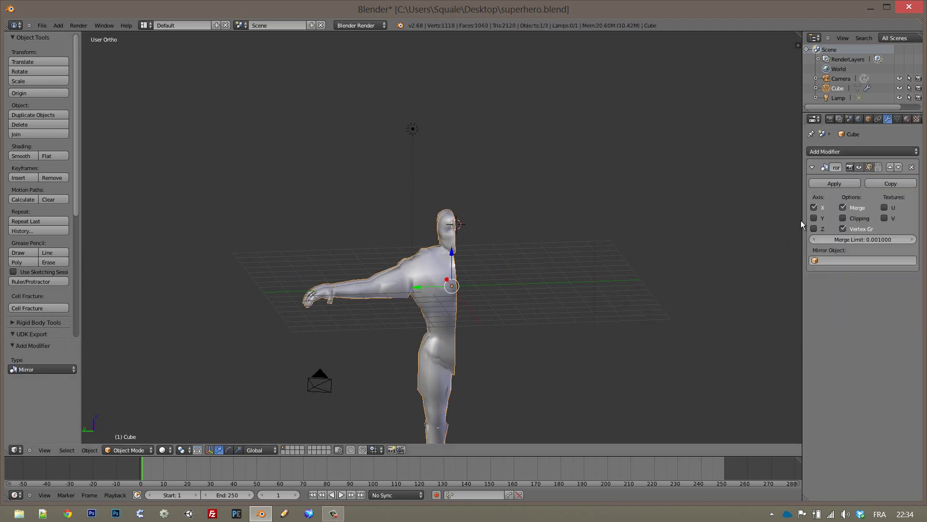
pyautogui.hotkey('ctrl', '2')
pyautogui.press('Tab')
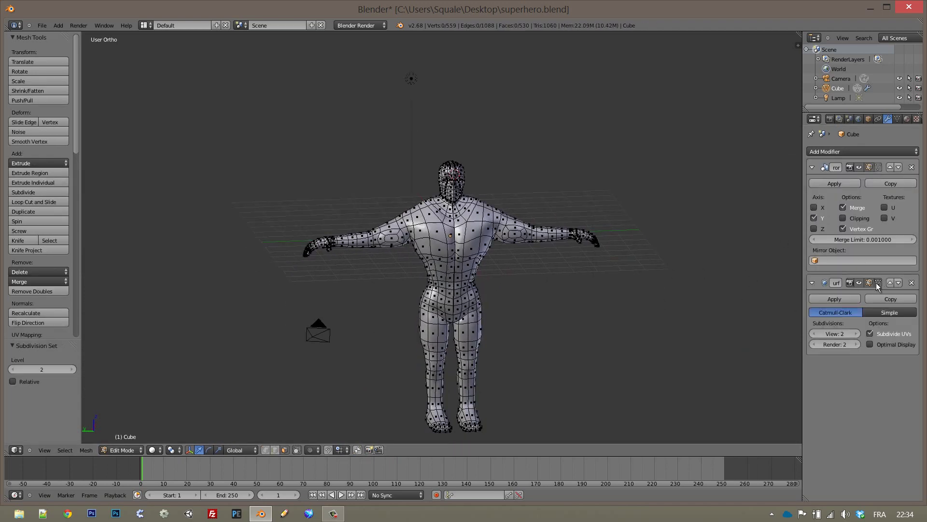
pyautogui.press('Tab')
# Raise the Mirror merge limit to 0.0496 to weld the centre seam, then save
pyautogui.scroll(5, 451, 331)
pyautogui.moveTo(863, 239); pyautogui.dragTo(888, 240)
pyautogui.moveTo(532, 218)
pyautogui.mouseDown(button='middle')
pyautogui.moveTo(554, 189)
pyautogui.moveTo(500, 149)
pyautogui.moveTo(355, 150)
pyautogui.mouseUp(button='middle')
pyautogui.scroll(-3, 347, 221)
pyautogui.hotkey('ctrl', 's')
pyautogui.moveTo(356, 223); pyautogui.dragTo(465, 192, button='middle')
# Render a preview image, then apply the Mirror and Subdivision modifiers
pyautogui.press('F12')
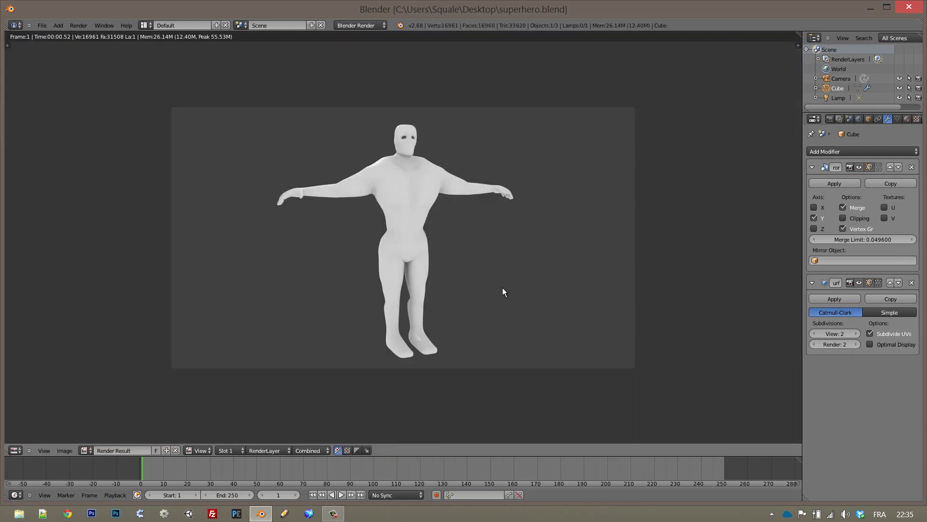
pyautogui.press('Escape')
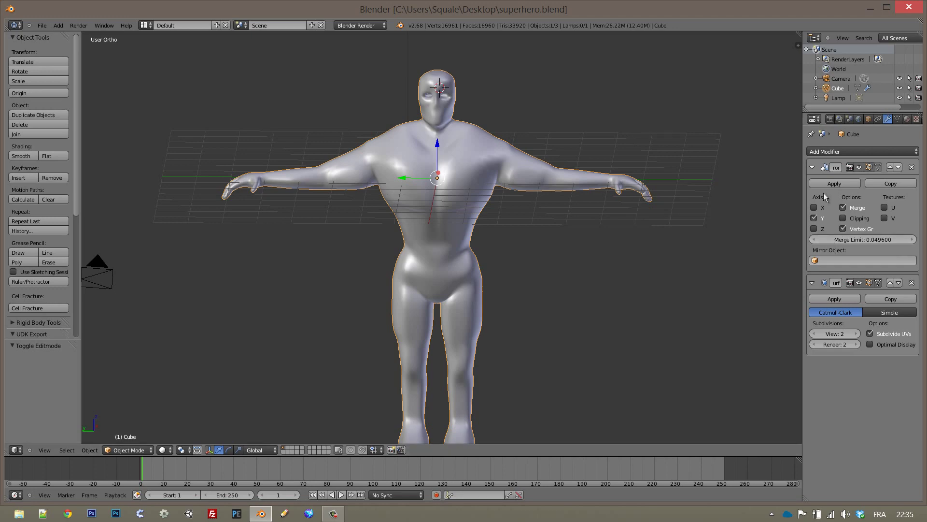
pyautogui.click(834, 183)
pyautogui.moveTo(566, 213); pyautogui.dragTo(514, 216, button='middle')
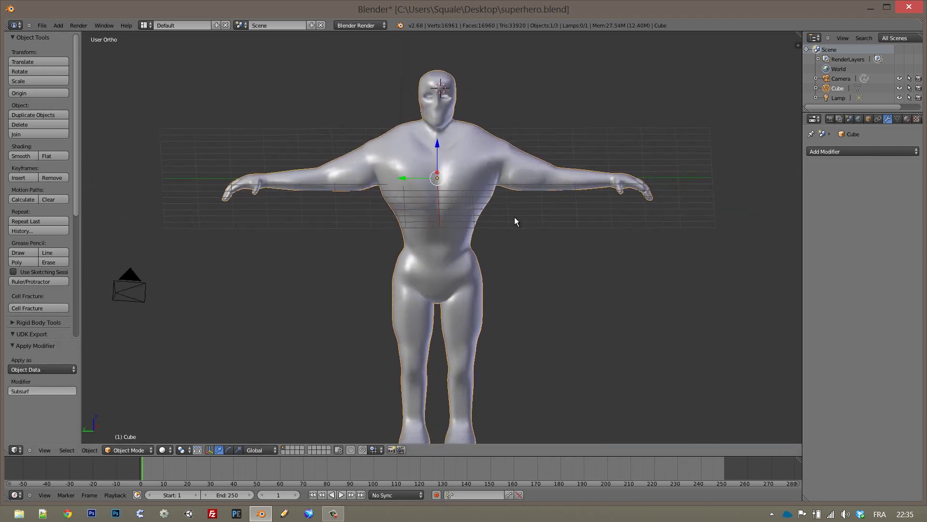
# Save the file as superhero1.blend and switch to Sculpt Mode
pyautogui.click(42, 26)
pyautogui.click(64, 96)
pyautogui.press('KP_Add')
pyautogui.press('Return')
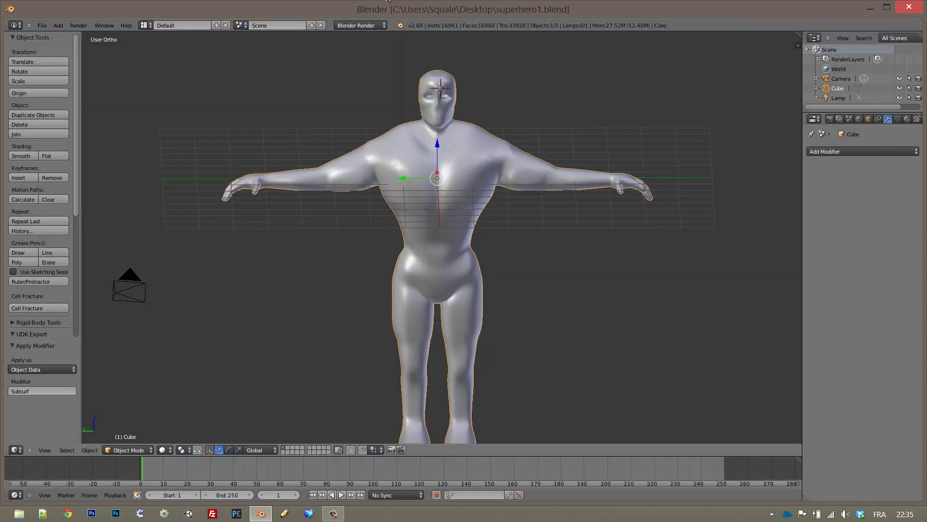
pyautogui.moveTo(551, 160); pyautogui.dragTo(569, 155, button='middle')
pyautogui.click(128, 450)
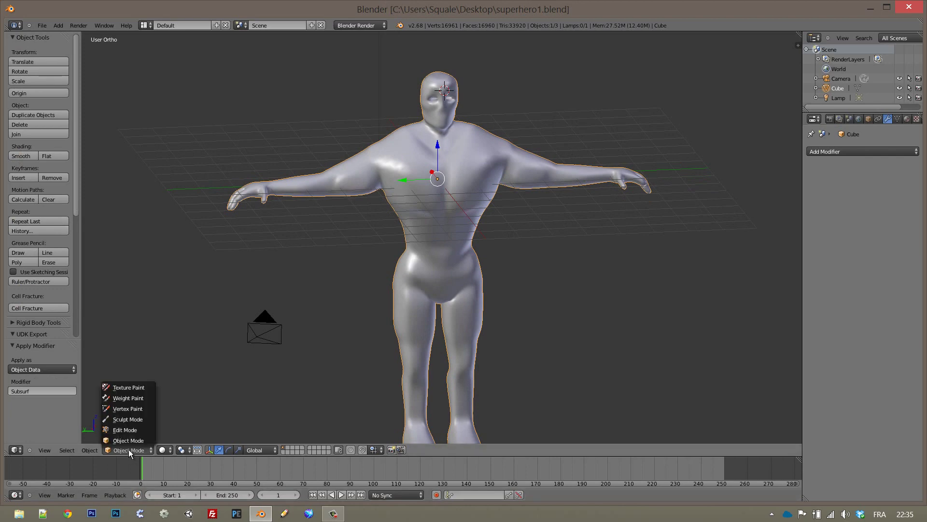
pyautogui.click(123, 419)
# Frame the face front-on and pick the Clay Strips brush with radius 119
pyautogui.scroll(4, 445, 128)
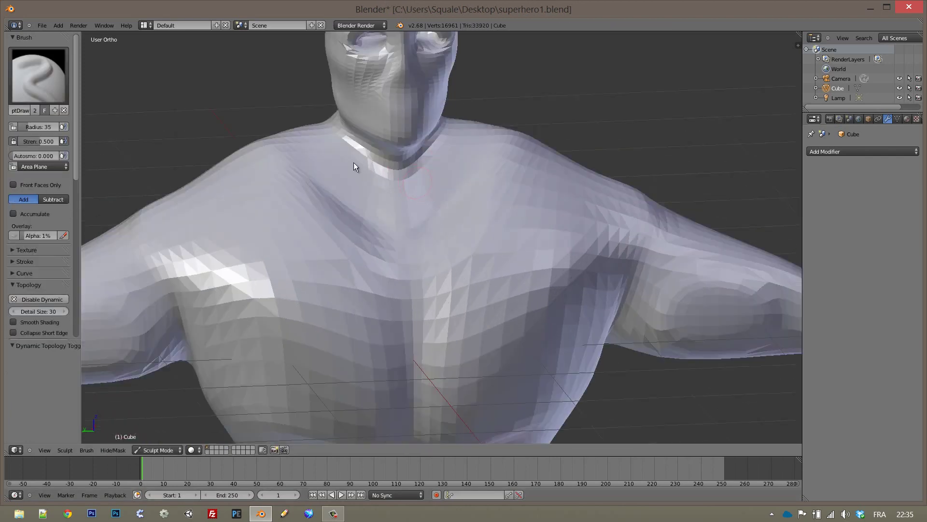
pyautogui.scroll(3, 354, 162)
pyautogui.press('KP_3')
pyautogui.press('ctrl+KP_3')
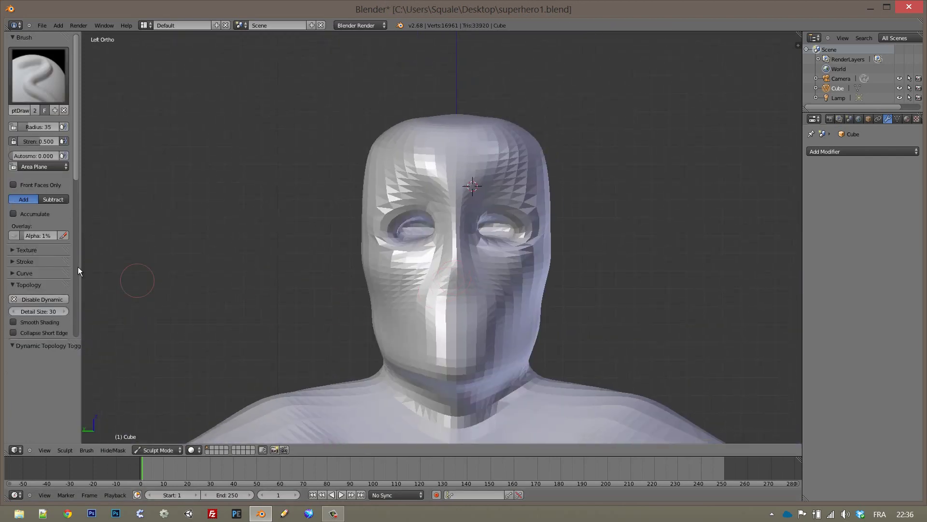
pyautogui.scroll(-5, 30, 280)
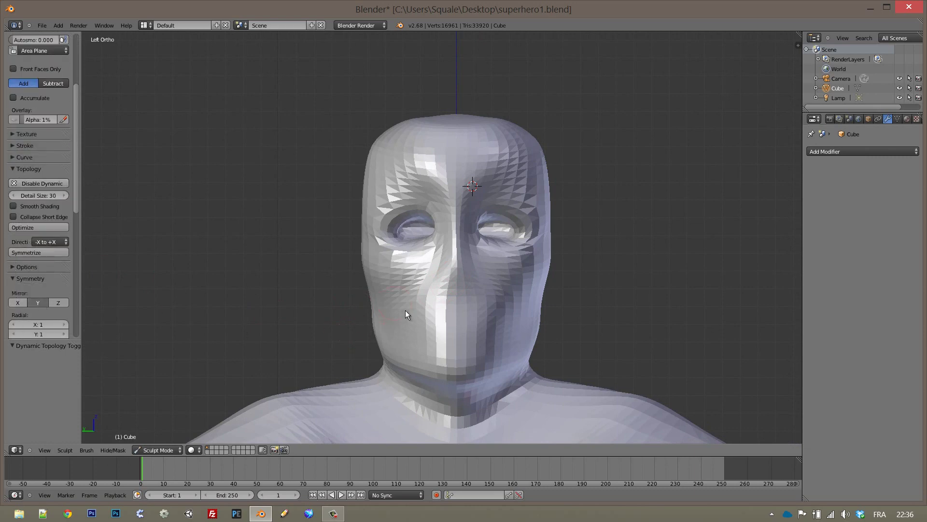
pyautogui.scroll(3, 411, 220)
pyautogui.scroll(5, 39, 193)
pyautogui.click(38, 75)
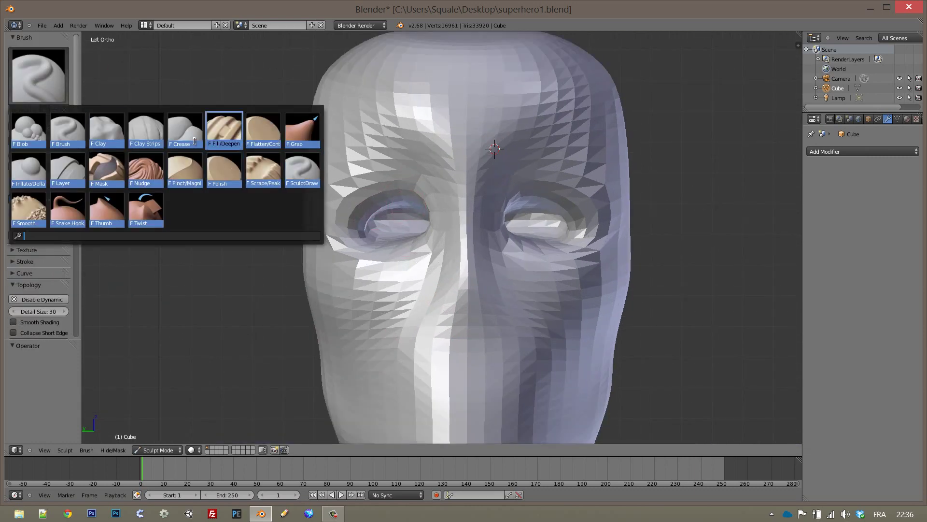
pyautogui.click(146, 131)
pyautogui.press('f')
pyautogui.click(503, 160)
# Build up the brows, nose, cheeks, mouth and chin with Clay Strips
pyautogui.moveTo(450, 121)
pyautogui.mouseDown()
pyautogui.moveTo(358, 167)
pyautogui.moveTo(434, 158)
pyautogui.moveTo(396, 278)
pyautogui.moveTo(479, 282)
pyautogui.moveTo(439, 253)
pyautogui.moveTo(397, 256)
pyautogui.mouseUp()
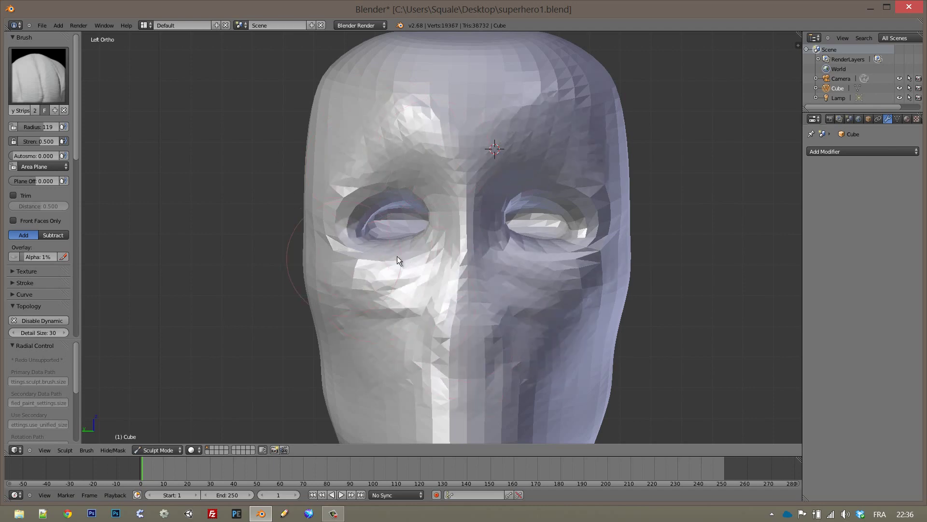
pyautogui.scroll(-1, 397, 256)
pyautogui.moveTo(452, 288)
pyautogui.mouseDown()
pyautogui.moveTo(437, 386)
pyautogui.moveTo(518, 352)
pyautogui.mouseUp()
pyautogui.moveTo(518, 352)
pyautogui.mouseDown(button='middle')
pyautogui.moveTo(489, 346)
pyautogui.moveTo(541, 273)
pyautogui.mouseUp(button='middle')
pyautogui.moveTo(477, 235); pyautogui.dragTo(483, 276)
# In profile view, sculpt the cheek toward the jaw and the side of the head
pyautogui.press('KP_3')
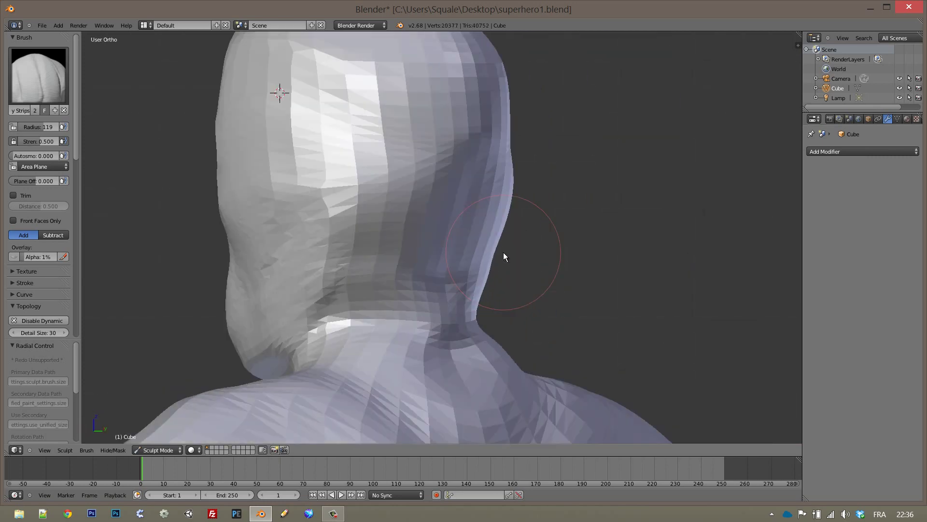
pyautogui.press('ctrl+KP_1')
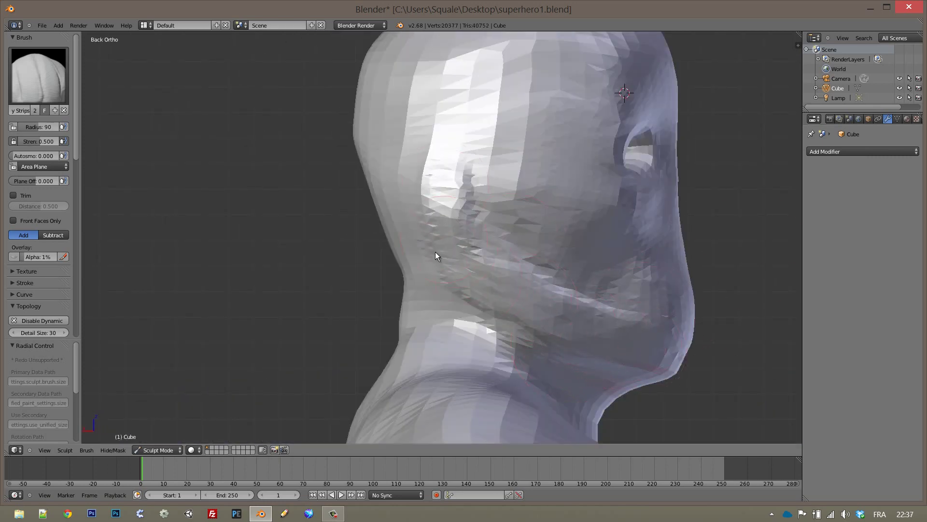
pyautogui.moveTo(447, 185); pyautogui.dragTo(630, 378)
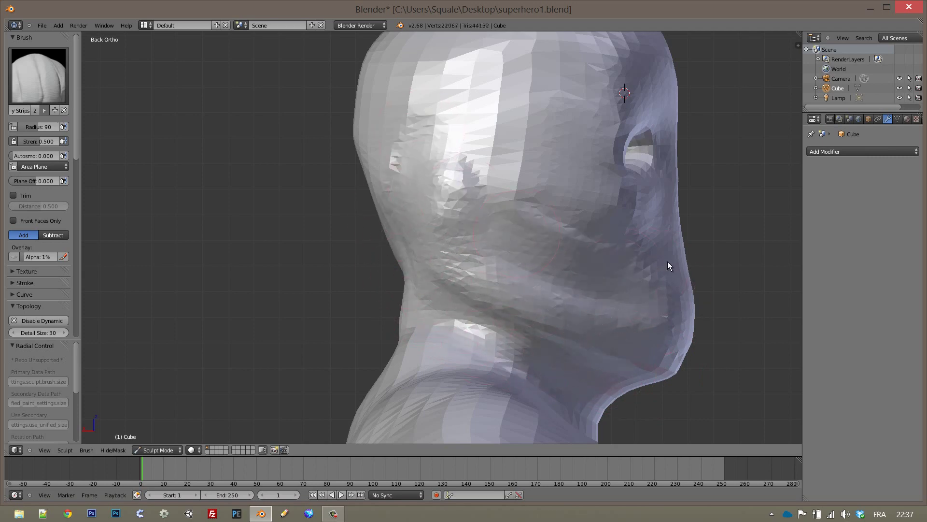
pyautogui.moveTo(448, 310); pyautogui.dragTo(512, 233, button='middle')
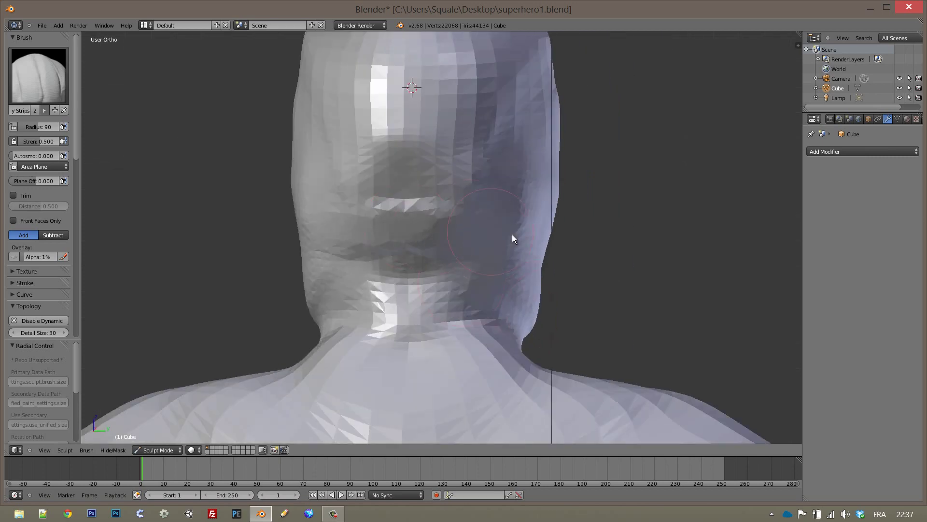
pyautogui.moveTo(512, 234); pyautogui.dragTo(407, 203)
# Enlarge the brush radius to 200 and sculpt the back of the head
pyautogui.press('f')
pyautogui.click(558, 179)
pyautogui.moveTo(529, 106); pyautogui.dragTo(350, 158)
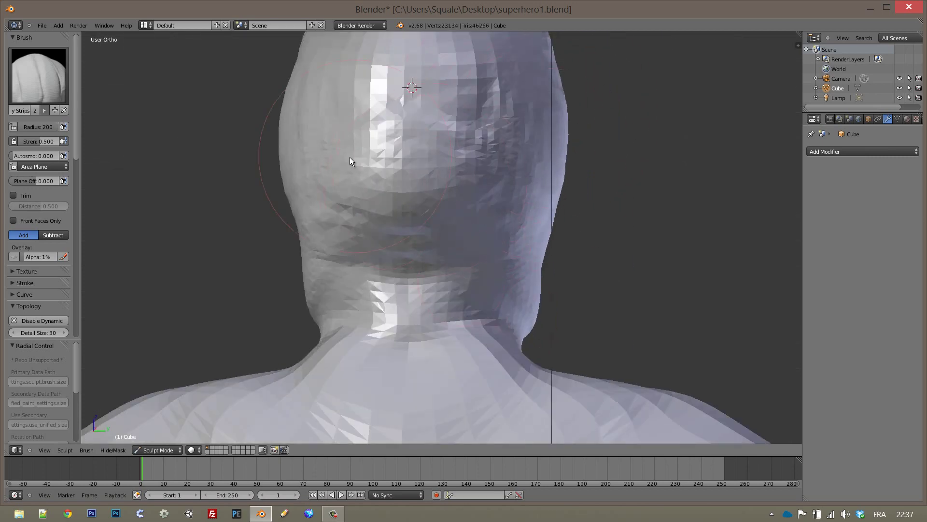
pyautogui.moveTo(350, 157); pyautogui.dragTo(482, 167, button='middle')
pyautogui.scroll(2, 482, 166)
# Reshape the head with the Grab brush, checking it from several angles
pyautogui.click(38, 75)
pyautogui.click(302, 131)
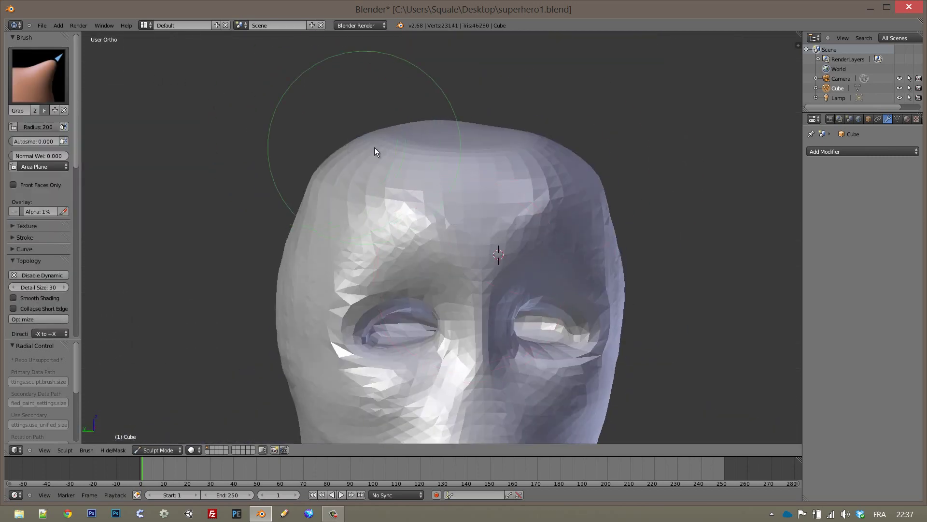
pyautogui.scroll(-2, 436, 178)
pyautogui.scroll(-1, 440, 186)
pyautogui.moveTo(449, 185); pyautogui.dragTo(511, 191, button='middle')
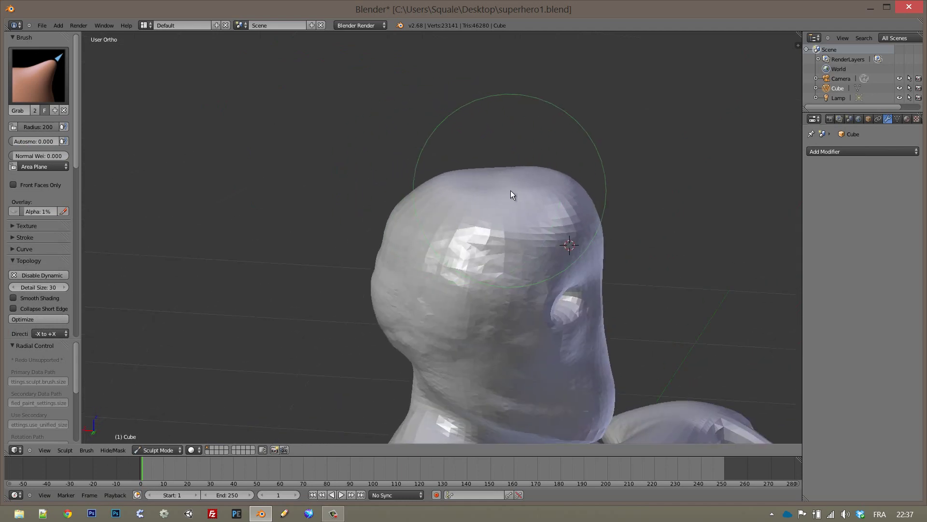
pyautogui.moveTo(415, 195)
pyautogui.mouseDown(button='middle')
pyautogui.moveTo(468, 195)
pyautogui.moveTo(402, 188)
pyautogui.moveTo(423, 178)
pyautogui.mouseUp(button='middle')
pyautogui.moveTo(398, 302)
pyautogui.mouseDown(button='middle')
pyautogui.moveTo(379, 206)
pyautogui.moveTo(342, 230)
pyautogui.moveTo(441, 265)
pyautogui.moveTo(608, 224)
pyautogui.moveTo(532, 193)
pyautogui.mouseUp(button='middle')
pyautogui.scroll(1, 341, 230)
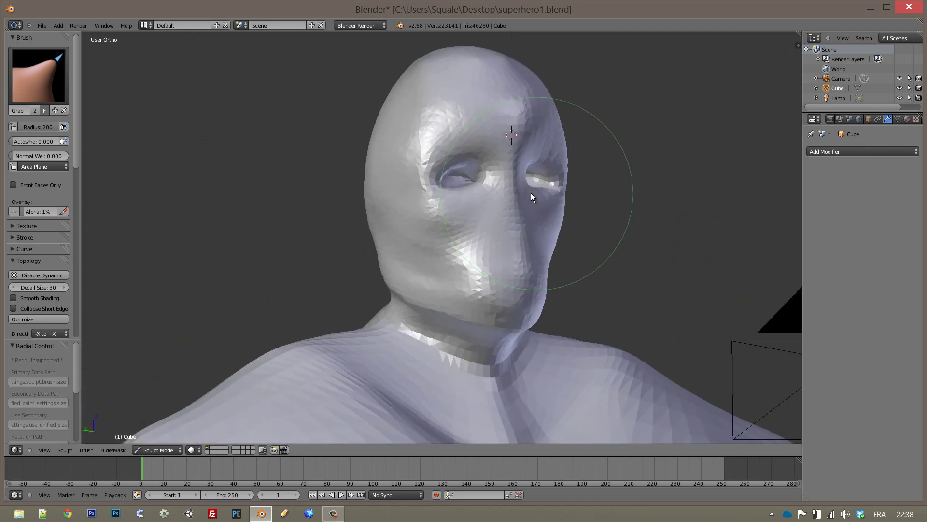
# Smooth the head with the Polish brush, then go back to Clay Strips
pyautogui.click(39, 75)
pyautogui.click(218, 169)
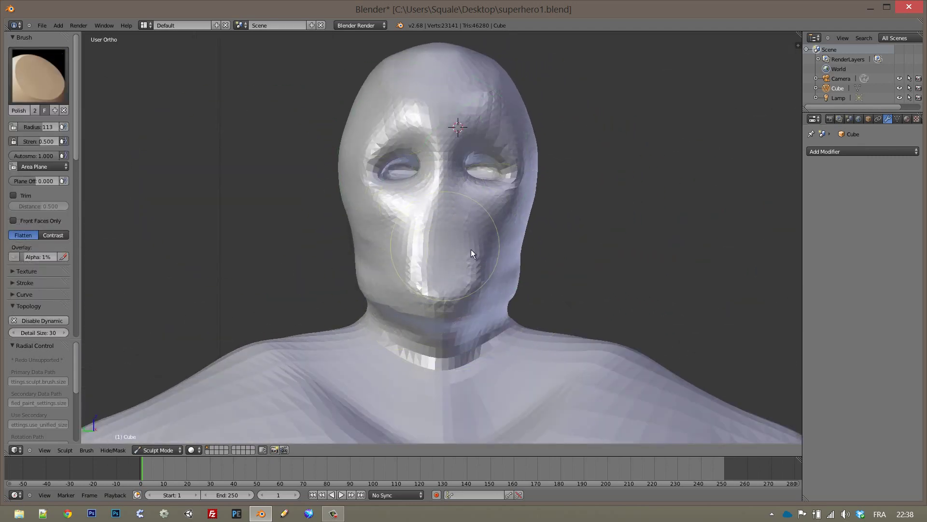
pyautogui.moveTo(471, 249)
pyautogui.mouseDown(button='middle')
pyautogui.moveTo(436, 274)
pyautogui.moveTo(436, 213)
pyautogui.moveTo(121, 77)
pyautogui.mouseUp(button='middle')
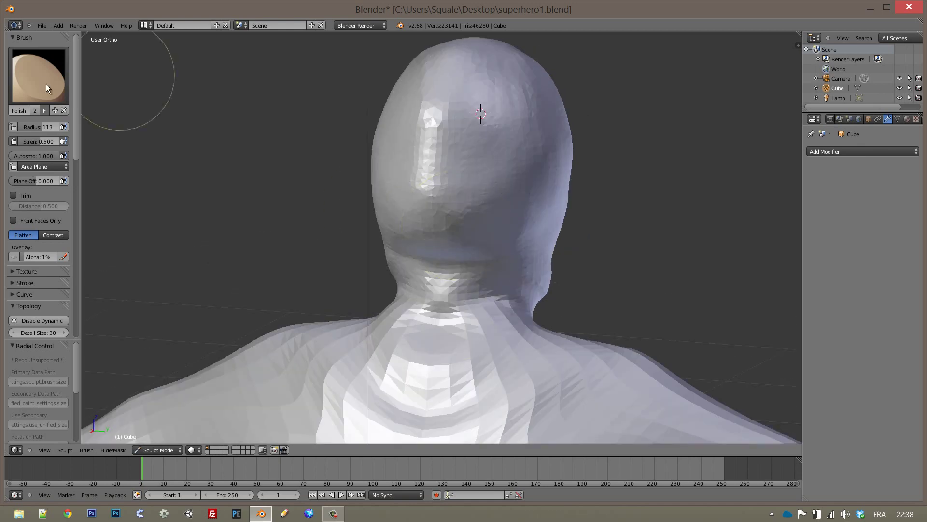
pyautogui.click(47, 87)
pyautogui.click(108, 129)
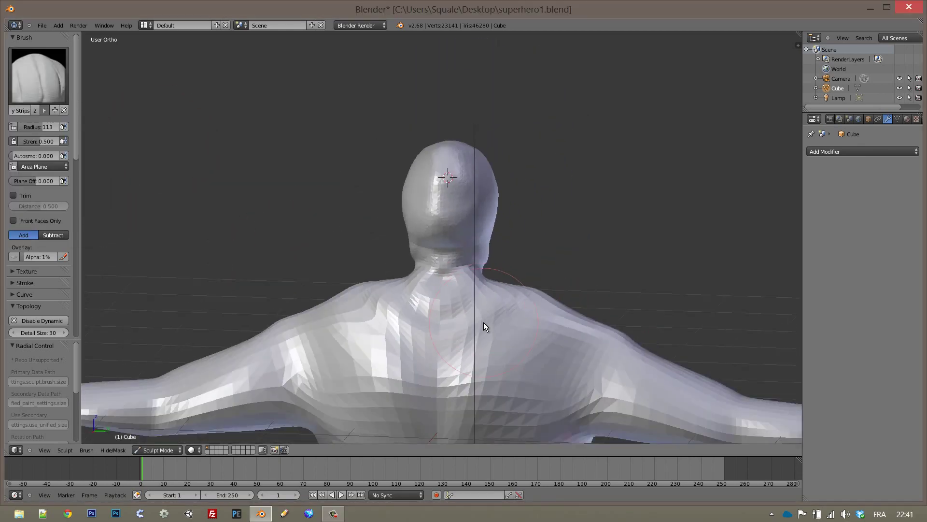
# Build up clay around the neck, shoulder and back of the neck, resizing the brush to 110
pyautogui.keyDown('shift'); pyautogui.moveTo(483, 327); pyautogui.dragTo(546, 241, button='middle'); pyautogui.keyUp('shift')
pyautogui.scroll(2, 487, 207)
pyautogui.scroll(2, 470, 174)
pyautogui.press('f')
pyautogui.click(513, 236)
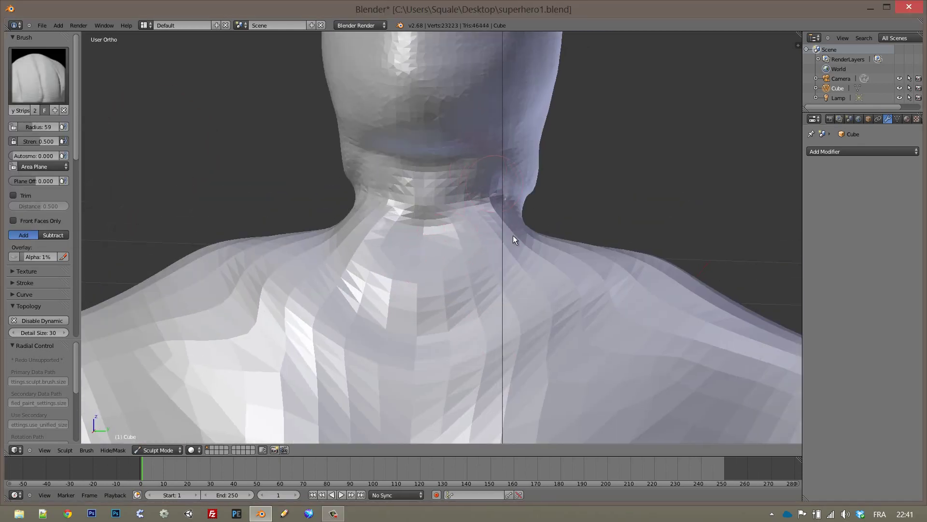
pyautogui.moveTo(513, 235); pyautogui.dragTo(479, 202)
pyautogui.press('f')
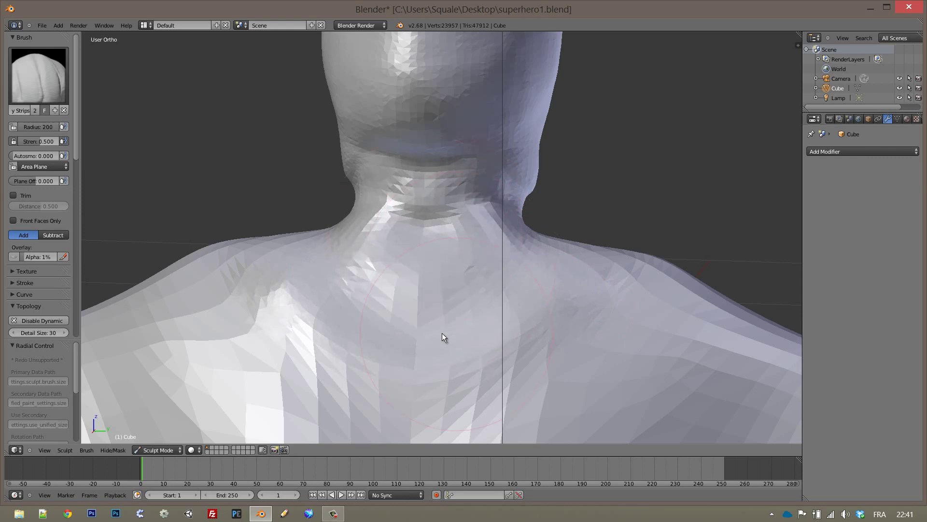
pyautogui.click(538, 317)
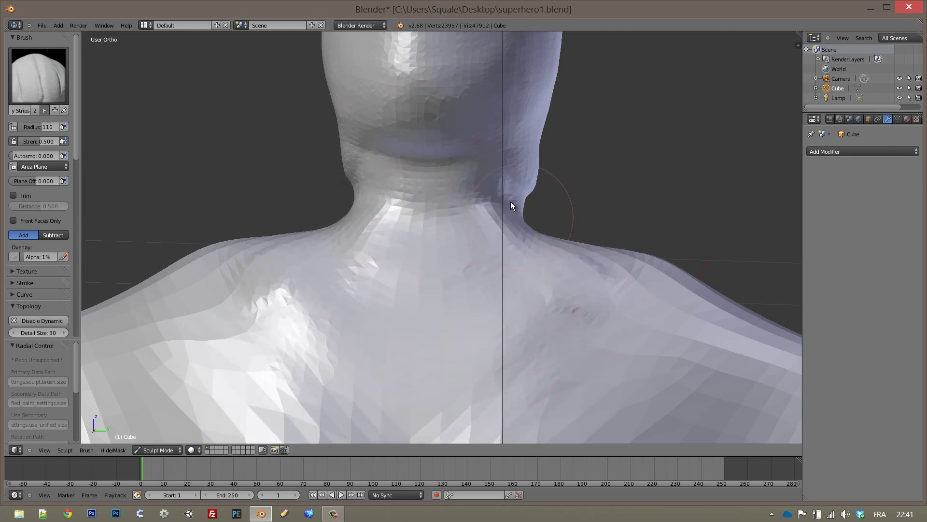
pyautogui.moveTo(511, 201); pyautogui.dragTo(501, 224)
# Sculpt a crease under the pectorals from the front of the torso
pyautogui.scroll(-2, 595, 242)
pyautogui.moveTo(595, 242)
pyautogui.mouseDown(button='middle')
pyautogui.moveTo(404, 274)
pyautogui.moveTo(464, 261)
pyautogui.mouseUp(button='middle')
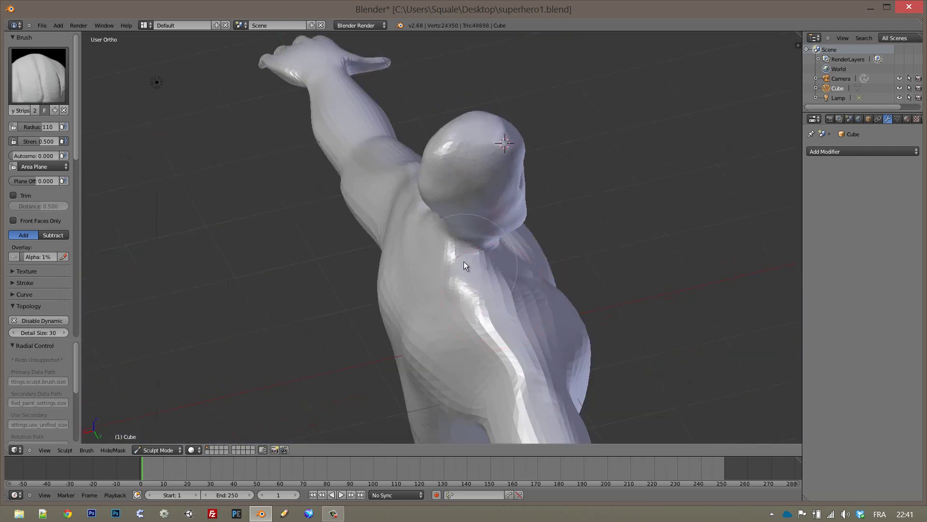
pyautogui.moveTo(415, 308)
pyautogui.mouseDown(button='middle')
pyautogui.moveTo(397, 238)
pyautogui.moveTo(358, 341)
pyautogui.moveTo(356, 327)
pyautogui.moveTo(464, 277)
pyautogui.mouseUp(button='middle')
pyautogui.moveTo(463, 277); pyautogui.dragTo(455, 297)
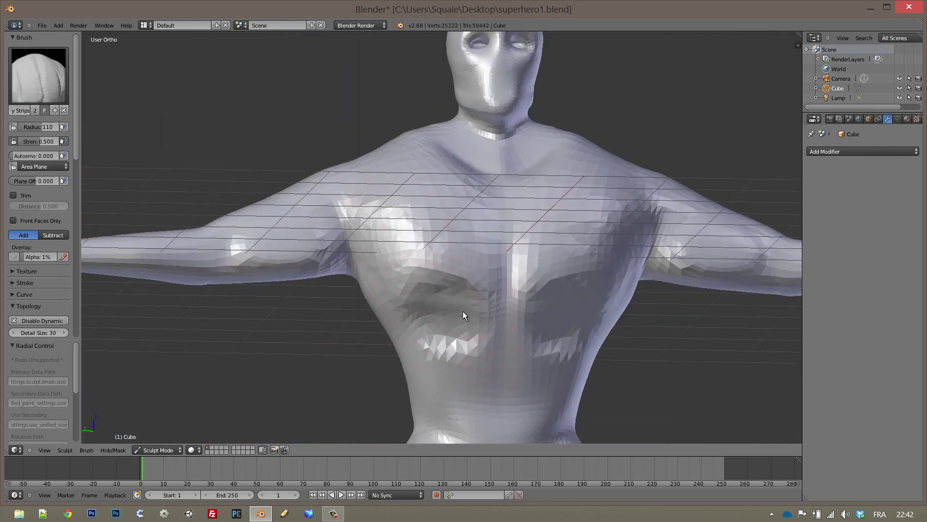
# Pull the chest below the sternum downward with the Grab brush at radius 200
pyautogui.click(39, 75)
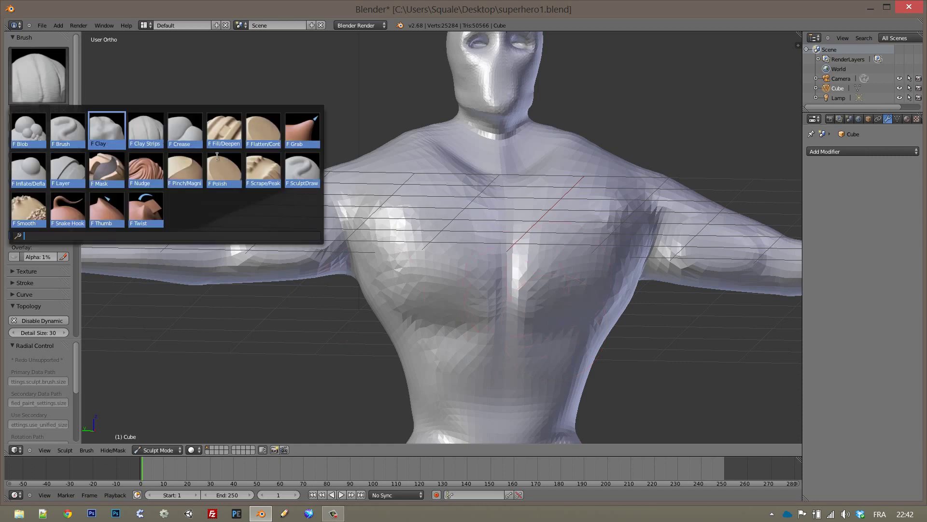
pyautogui.click(302, 130)
pyautogui.moveTo(492, 290); pyautogui.dragTo(472, 309)
pyautogui.write('f200')
pyautogui.press('Return')
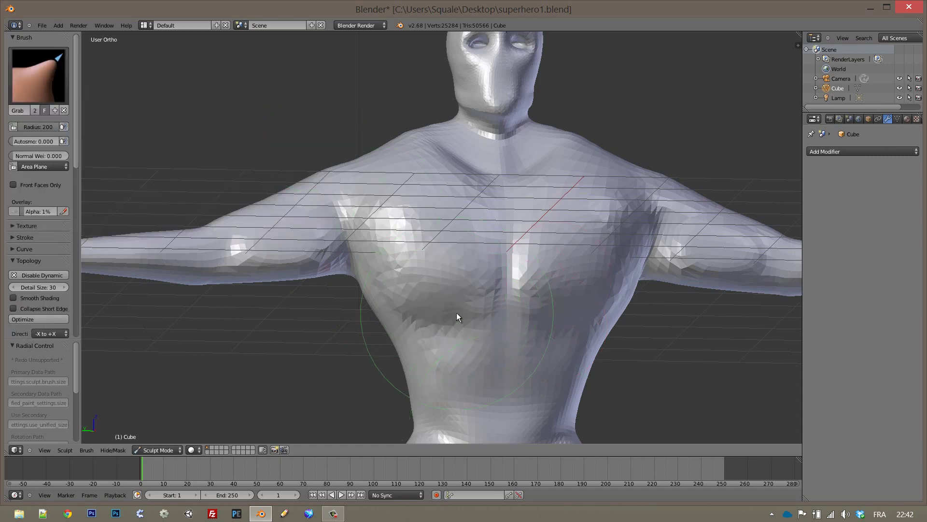
pyautogui.scroll(-2, 457, 312)
pyautogui.moveTo(458, 223)
pyautogui.mouseDown(button='middle')
pyautogui.moveTo(495, 240)
pyautogui.moveTo(616, 249)
pyautogui.moveTo(490, 231)
pyautogui.mouseUp(button='middle')
# Switch back to Clay Strips with a brush radius of 110
pyautogui.click(38, 75)
pyautogui.click(148, 130)
pyautogui.write('f110')
pyautogui.press('Return')
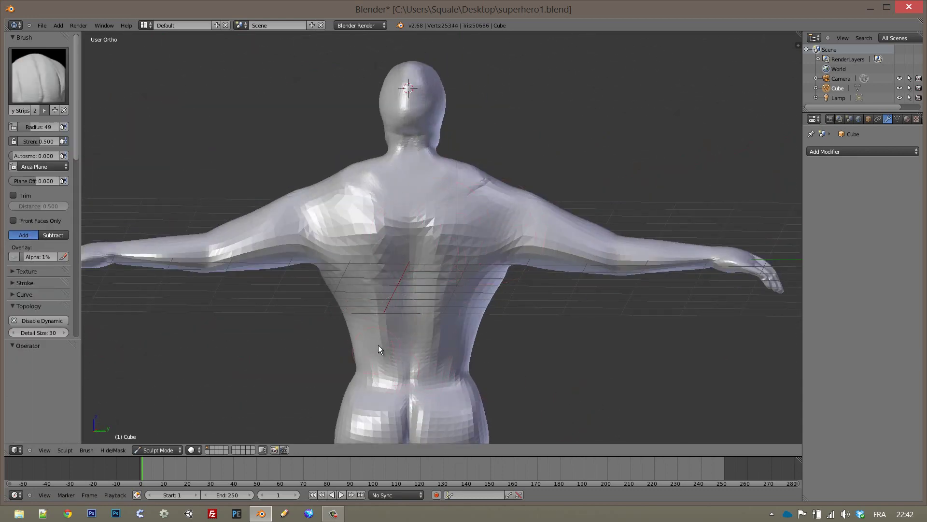
pyautogui.scroll(3, 312, 215)
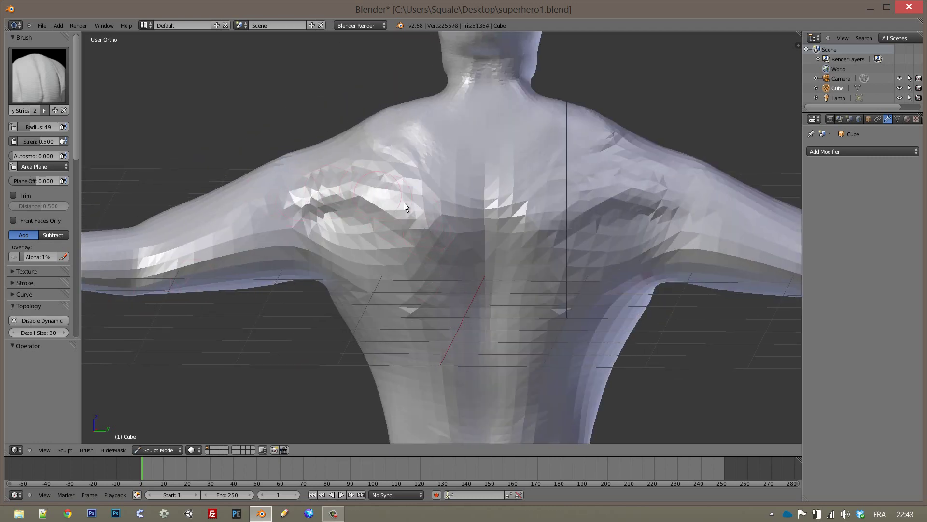
# Smooth the upper back and shoulder blades with the Polish brush
pyautogui.click(26, 95)
pyautogui.click(304, 160)
pyautogui.moveTo(416, 219)
pyautogui.mouseDown()
pyautogui.moveTo(352, 141)
pyautogui.moveTo(456, 337)
pyautogui.moveTo(323, 209)
pyautogui.moveTo(308, 226)
pyautogui.mouseUp()
pyautogui.moveTo(308, 226)
pyautogui.mouseDown(button='middle')
pyautogui.moveTo(369, 187)
pyautogui.moveTo(338, 161)
pyautogui.moveTo(375, 177)
pyautogui.mouseUp(button='middle')
pyautogui.scroll(-2, 399, 244)
# Carve the pectoral outlines and ab grooves with the Crease brush
pyautogui.scroll(3, 399, 247)
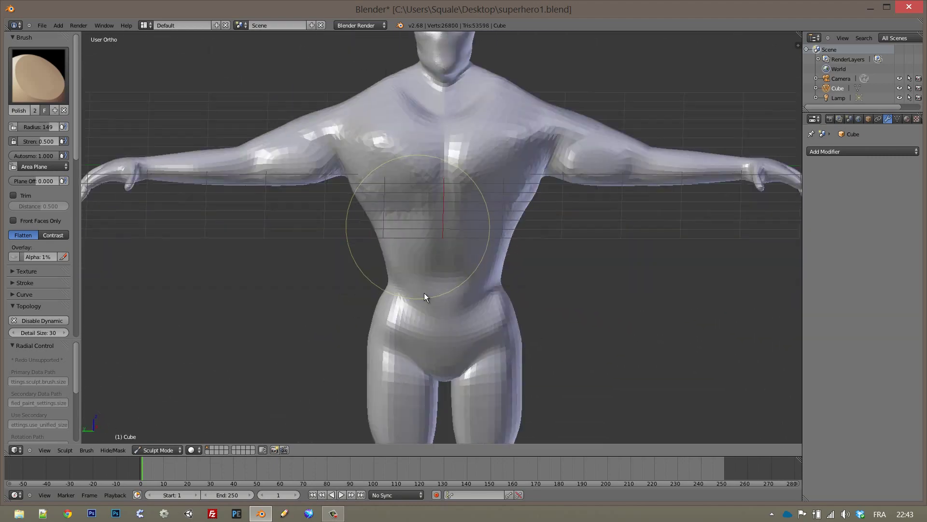
pyautogui.scroll(2, 424, 293)
pyautogui.click(20, 75)
pyautogui.click(185, 129)
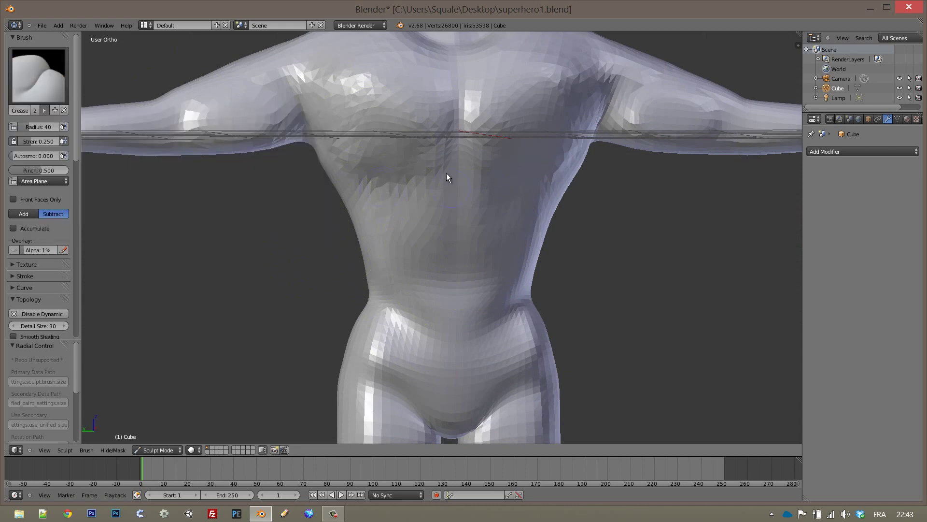
pyautogui.moveTo(439, 155); pyautogui.dragTo(453, 137)
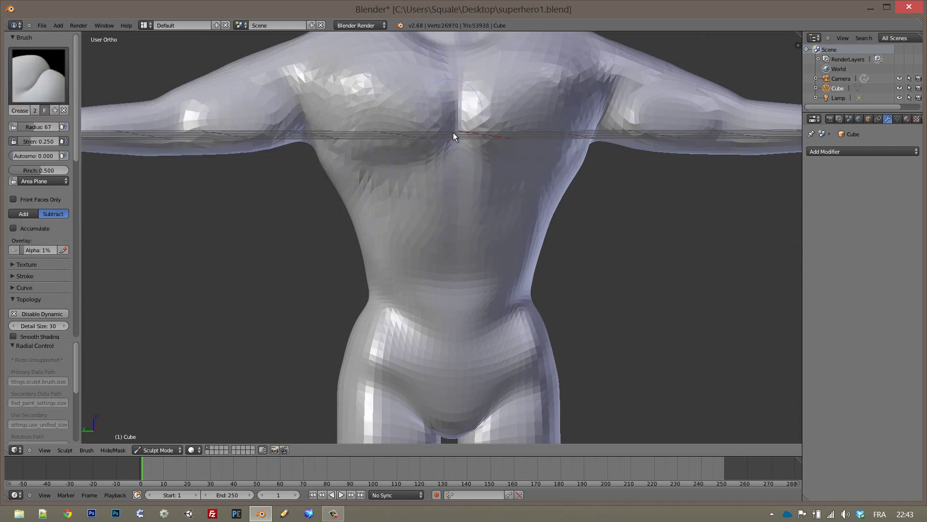
pyautogui.moveTo(328, 148)
pyautogui.mouseDown()
pyautogui.moveTo(323, 131)
pyautogui.moveTo(368, 152)
pyautogui.moveTo(337, 144)
pyautogui.moveTo(363, 159)
pyautogui.moveTo(337, 177)
pyautogui.mouseUp()
pyautogui.moveTo(337, 177); pyautogui.dragTo(434, 164, button='middle')
pyautogui.moveTo(434, 164)
pyautogui.mouseDown()
pyautogui.moveTo(400, 169)
pyautogui.moveTo(437, 210)
pyautogui.moveTo(424, 219)
pyautogui.moveTo(368, 174)
pyautogui.mouseUp()
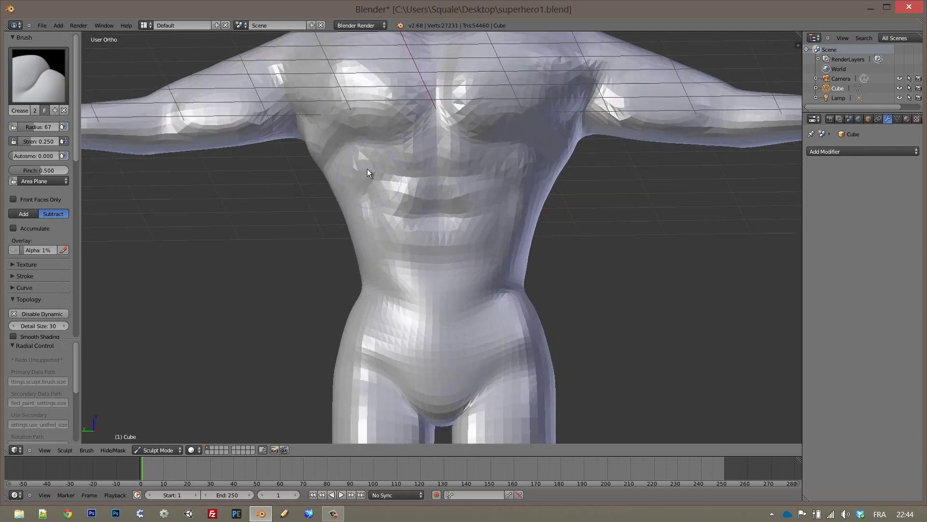
# Crease a line down the back, the shoulder-blade edges and the upper back near the neck
pyautogui.scroll(-2, 368, 174)
pyautogui.scroll(2, 462, 314)
pyautogui.moveTo(462, 247)
pyautogui.mouseDown(button='middle')
pyautogui.moveTo(651, 303)
pyautogui.moveTo(391, 315)
pyautogui.mouseUp(button='middle')
pyautogui.moveTo(391, 314); pyautogui.dragTo(346, 143)
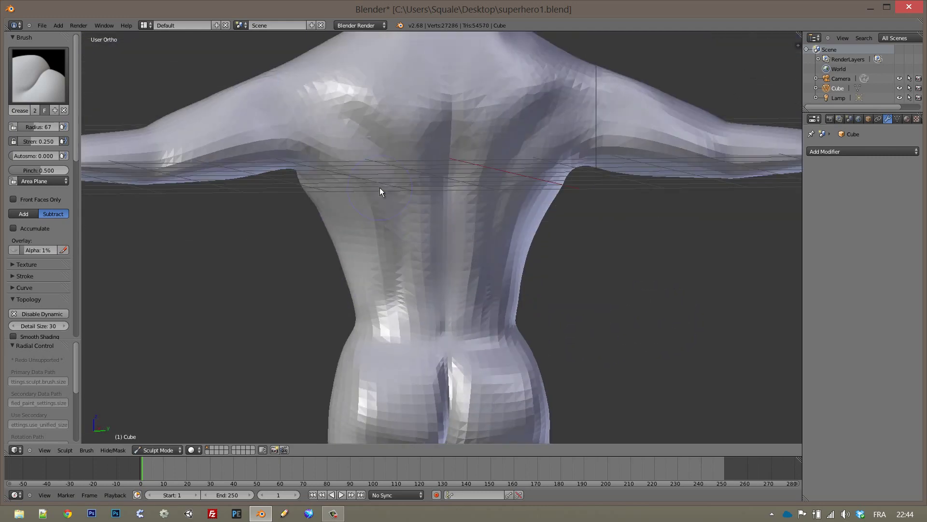
pyautogui.keyDown('shift'); pyautogui.moveTo(395, 274); pyautogui.dragTo(388, 245, button='middle'); pyautogui.keyUp('shift')
pyautogui.moveTo(372, 191)
pyautogui.mouseDown()
pyautogui.moveTo(290, 185)
pyautogui.moveTo(354, 198)
pyautogui.mouseUp()
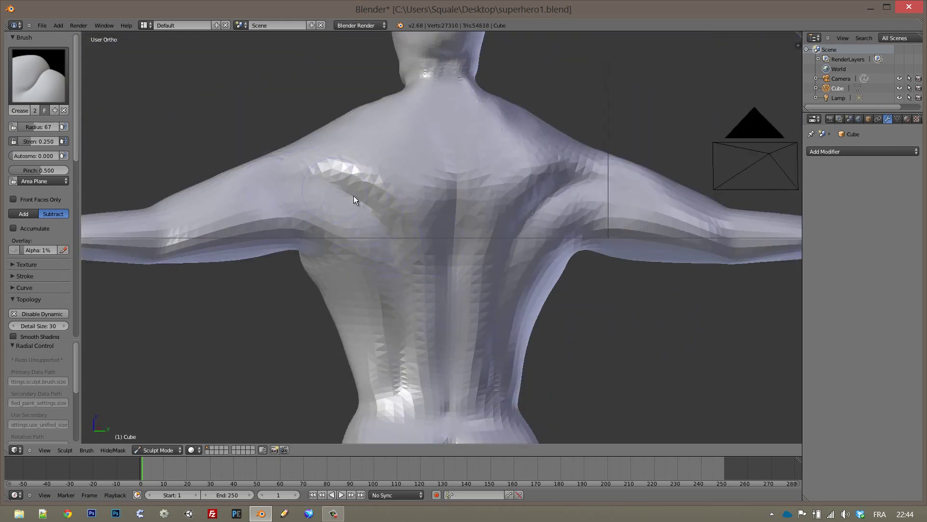
pyautogui.moveTo(353, 198)
pyautogui.mouseDown(button='middle')
pyautogui.moveTo(406, 150)
pyautogui.moveTo(294, 177)
pyautogui.mouseUp(button='middle')
pyautogui.moveTo(293, 177); pyautogui.dragTo(372, 134)
pyautogui.moveTo(373, 130); pyautogui.dragTo(428, 152, button='middle')
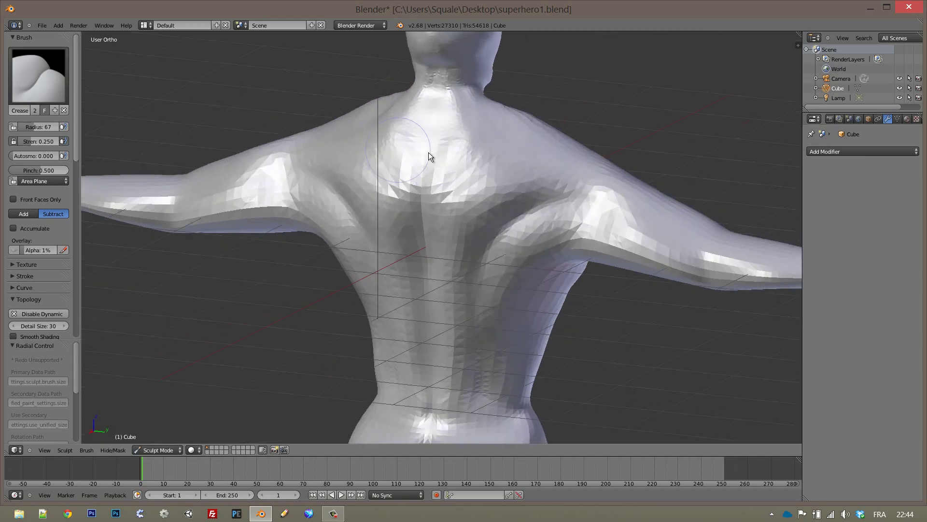
pyautogui.moveTo(427, 152); pyautogui.dragTo(432, 127)
pyautogui.moveTo(432, 126); pyautogui.dragTo(447, 179, button='middle')
# Return to the front of the chest and select the Grab brush
pyautogui.moveTo(421, 233)
pyautogui.mouseDown(button='middle')
pyautogui.moveTo(404, 186)
pyautogui.moveTo(425, 215)
pyautogui.mouseUp(button='middle')
pyautogui.scroll(2, 425, 215)
pyautogui.click(39, 75)
pyautogui.click(29, 193)
# Pull the chest near the sternum with Grab at radius 142
pyautogui.press('f')
pyautogui.click(430, 200)
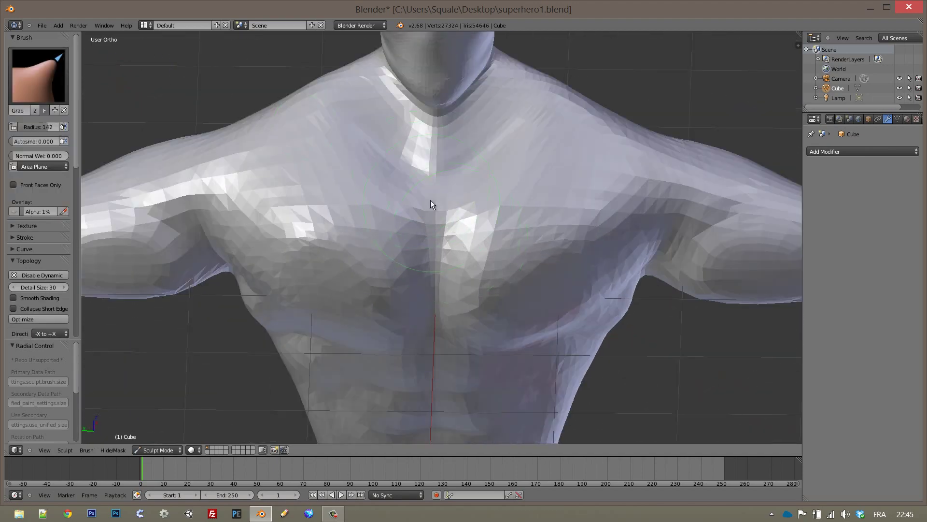
pyautogui.moveTo(430, 200); pyautogui.dragTo(365, 151)
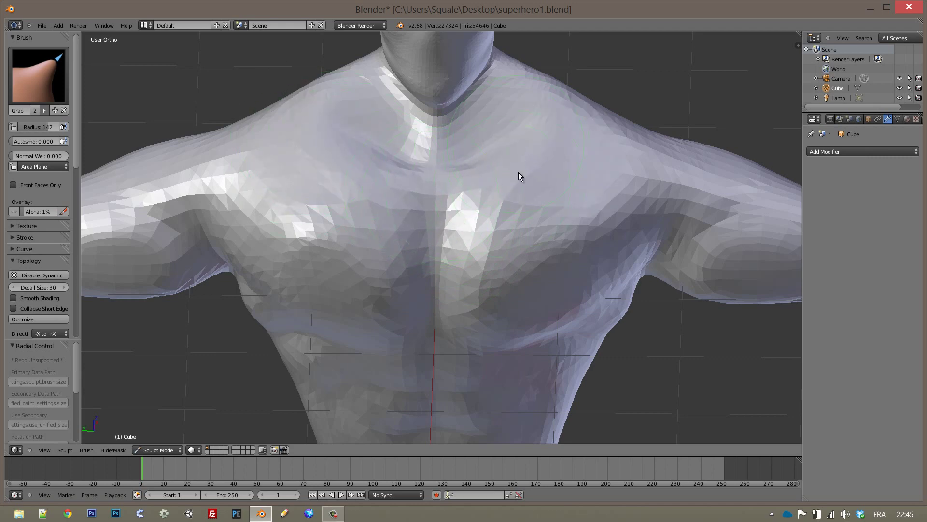
# Pinch the collarbone ridge and upper chest with the Pinch brush at radius 92
pyautogui.click(39, 75)
pyautogui.click(185, 172)
pyautogui.moveTo(367, 174)
pyautogui.mouseDown(button='middle')
pyautogui.moveTo(381, 210)
pyautogui.moveTo(435, 217)
pyautogui.mouseUp(button='middle')
pyautogui.press('f')
pyautogui.click(435, 217)
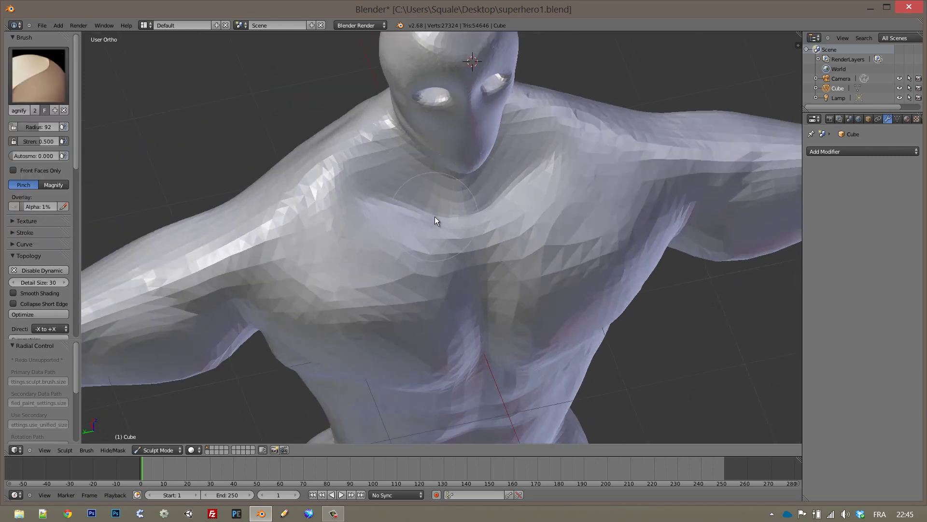
pyautogui.moveTo(445, 222); pyautogui.dragTo(313, 215)
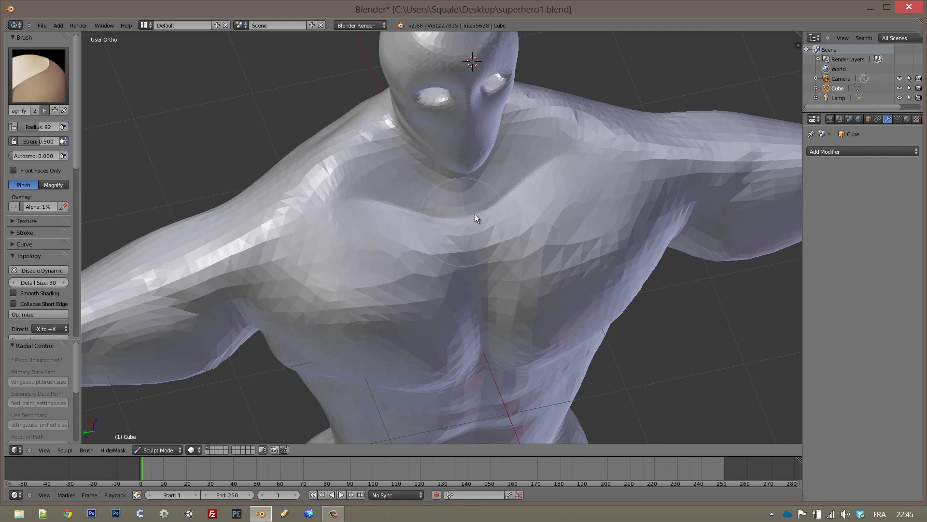
pyautogui.moveTo(474, 214); pyautogui.dragTo(468, 229)
pyautogui.moveTo(468, 229); pyautogui.dragTo(456, 205, button='middle')
pyautogui.moveTo(344, 108)
pyautogui.mouseDown(button='middle')
pyautogui.moveTo(395, 132)
pyautogui.moveTo(367, 126)
pyautogui.mouseUp(button='middle')
# Inflate the shoulder, deltoid and upper back muscles at radius 200
pyautogui.click(39, 75)
pyautogui.click(28, 170)
pyautogui.press('f')
pyautogui.click(395, 230)
pyautogui.scroll(-2, 295, 177)
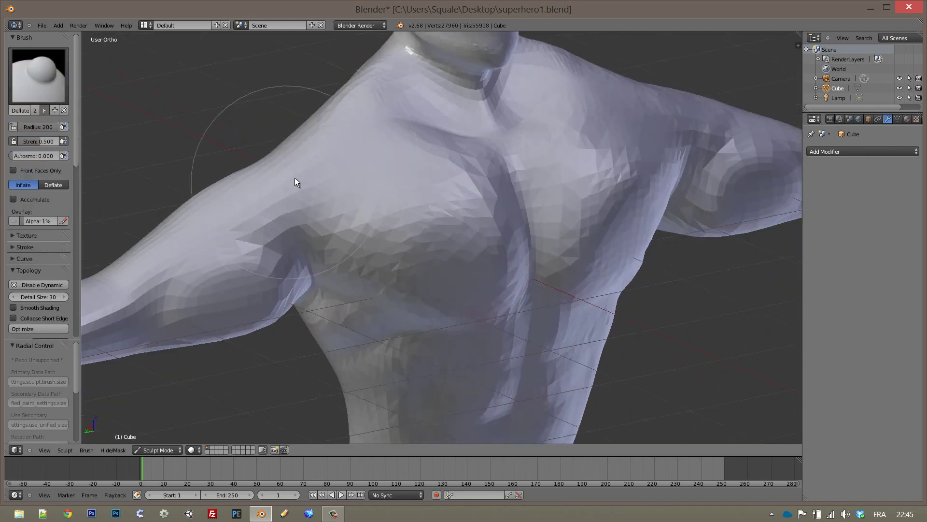
pyautogui.moveTo(295, 178); pyautogui.dragTo(297, 179)
pyautogui.moveTo(297, 178); pyautogui.dragTo(510, 165, button='middle')
pyautogui.moveTo(510, 165)
pyautogui.mouseDown()
pyautogui.moveTo(581, 161)
pyautogui.moveTo(578, 173)
pyautogui.mouseUp()
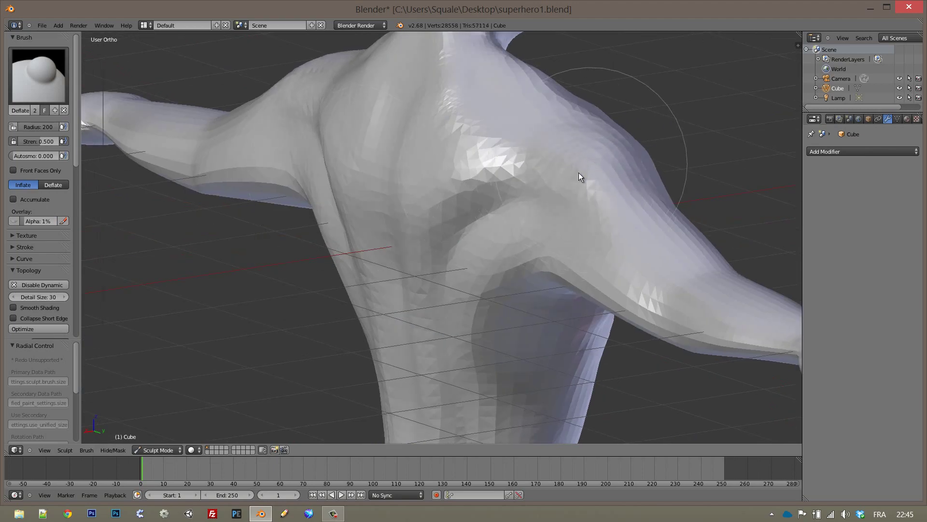
pyautogui.moveTo(579, 173); pyautogui.dragTo(442, 185, button='middle')
pyautogui.scroll(-3, 441, 184)
pyautogui.moveTo(473, 261)
pyautogui.mouseDown(button='middle')
pyautogui.moveTo(530, 199)
pyautogui.moveTo(362, 198)
pyautogui.moveTo(425, 226)
pyautogui.moveTo(419, 164)
pyautogui.moveTo(367, 145)
pyautogui.mouseUp(button='middle')
# Reshape the masked head with the Grab brush at radius 161
pyautogui.click(27, 87)
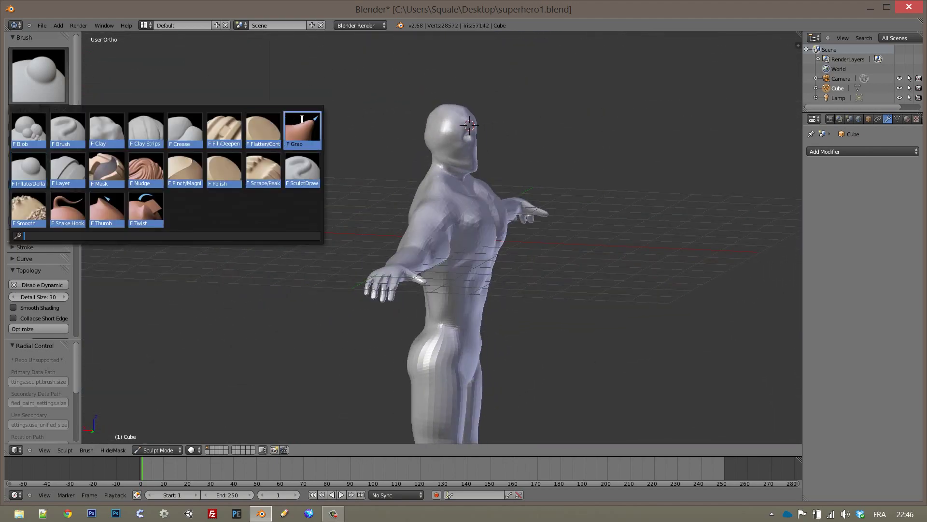
pyautogui.click(302, 129)
pyautogui.moveTo(445, 135)
pyautogui.mouseDown(button='middle')
pyautogui.moveTo(479, 160)
pyautogui.moveTo(439, 105)
pyautogui.moveTo(446, 212)
pyautogui.mouseUp(button='middle')
pyautogui.scroll(3, 438, 105)
pyautogui.scroll(2, 445, 212)
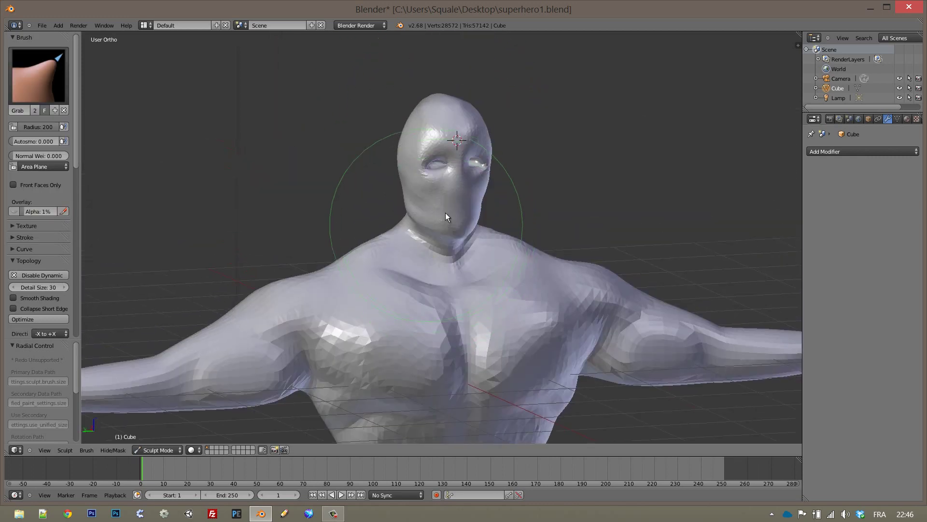
pyautogui.press('f')
pyautogui.click(408, 193)
pyautogui.moveTo(405, 192); pyautogui.dragTo(409, 237)
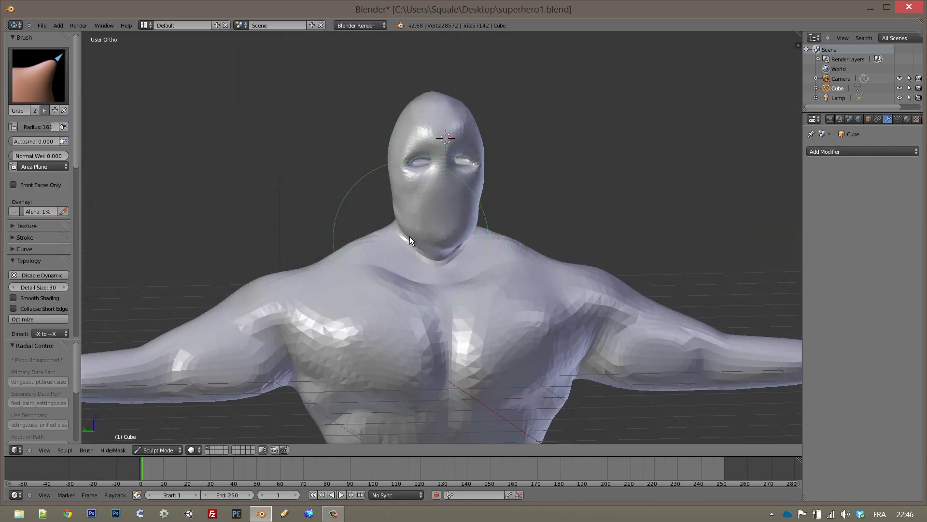
# Pull the back of the neck into shape with Grab at radius 86
pyautogui.moveTo(413, 219)
pyautogui.mouseDown(button='middle')
pyautogui.moveTo(513, 215)
pyautogui.moveTo(454, 221)
pyautogui.moveTo(592, 239)
pyautogui.moveTo(457, 196)
pyautogui.mouseUp(button='middle')
pyautogui.press('f')
pyautogui.click(462, 204)
pyautogui.moveTo(457, 197); pyautogui.dragTo(448, 232)
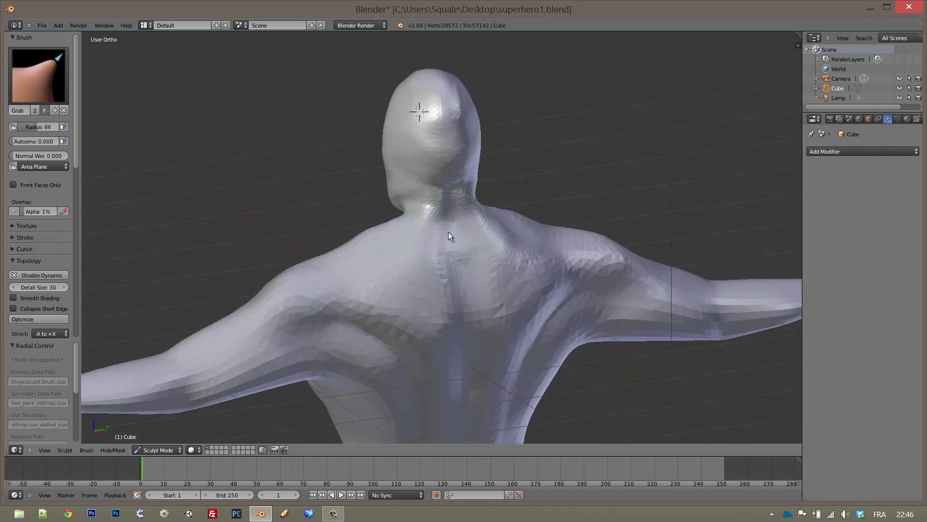
pyautogui.moveTo(448, 232)
pyautogui.mouseDown(button='middle')
pyautogui.moveTo(414, 267)
pyautogui.moveTo(418, 218)
pyautogui.moveTo(383, 248)
pyautogui.moveTo(472, 306)
pyautogui.mouseUp(button='middle')
# Crease the neck line and the spine groove in Right Ortho view
pyautogui.click(19, 79)
pyautogui.click(194, 124)
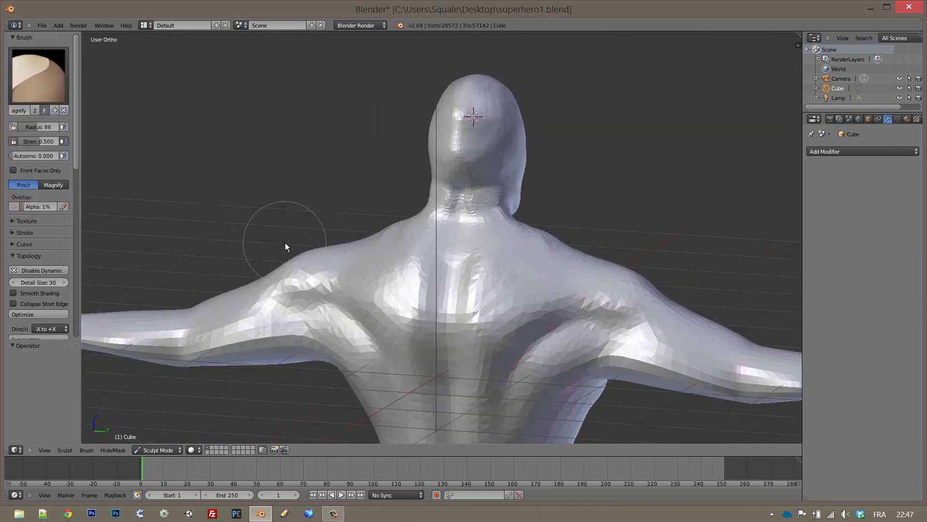
pyautogui.press('KP_3')
pyautogui.scroll(4, 448, 235)
pyautogui.moveTo(470, 193); pyautogui.dragTo(459, 386)
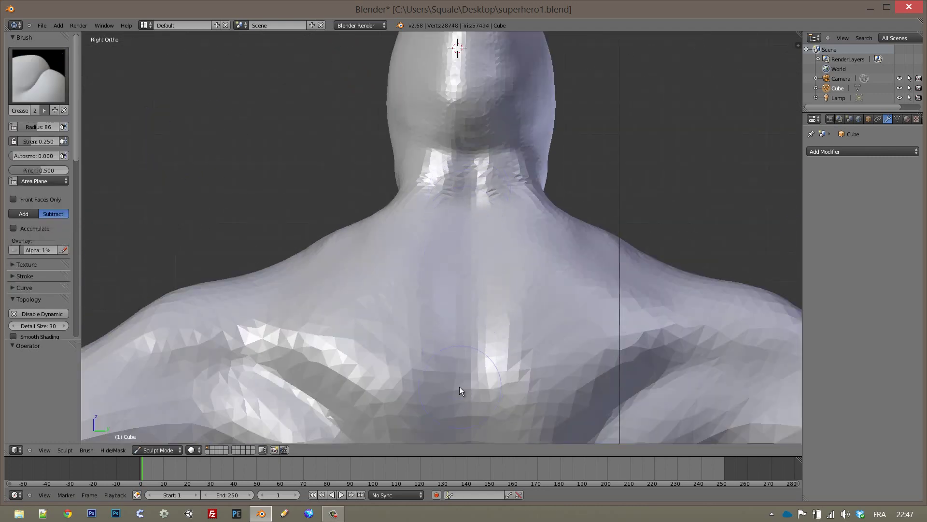
pyautogui.moveTo(465, 221); pyautogui.dragTo(444, 177)
pyautogui.scroll(-4, 455, 317)
pyautogui.scroll(-3, 455, 316)
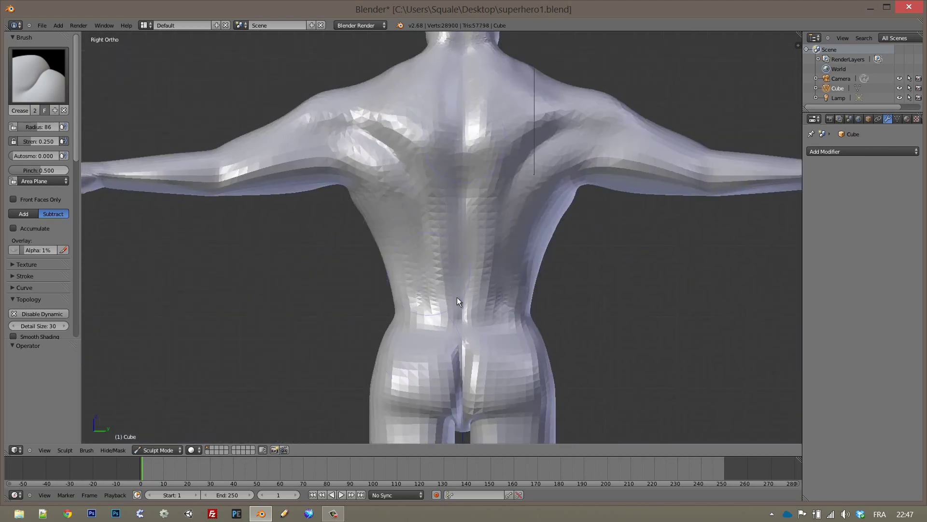
# Crease muscle lines around the arm and torso, then switch to Clay Strips
pyautogui.moveTo(306, 176)
pyautogui.mouseDown(button='middle')
pyautogui.moveTo(369, 254)
pyautogui.moveTo(338, 217)
pyautogui.mouseUp(button='middle')
pyautogui.click(38, 75)
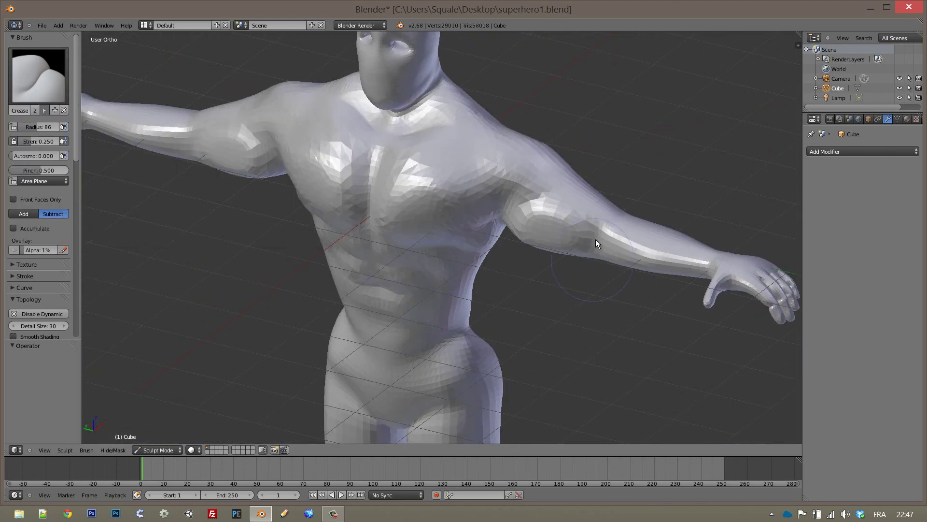
pyautogui.moveTo(595, 240)
pyautogui.mouseDown(button='middle')
pyautogui.moveTo(628, 123)
pyautogui.moveTo(526, 291)
pyautogui.moveTo(553, 256)
pyautogui.mouseUp(button='middle')
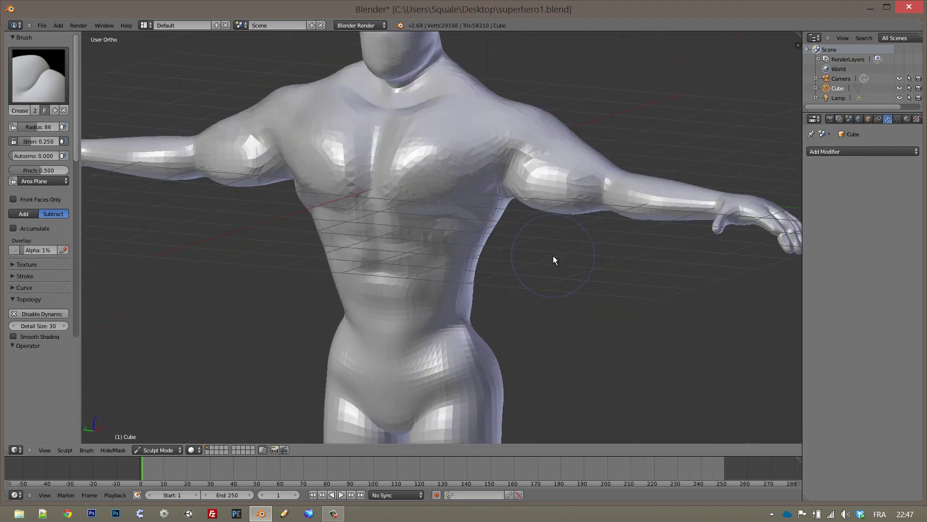
pyautogui.click(39, 75)
pyautogui.click(147, 129)
pyautogui.scroll(4, 593, 256)
# Build up the forearm muscle with Clay Strips at radius 78
pyautogui.click(593, 259)
pyautogui.scroll(-2, 628, 246)
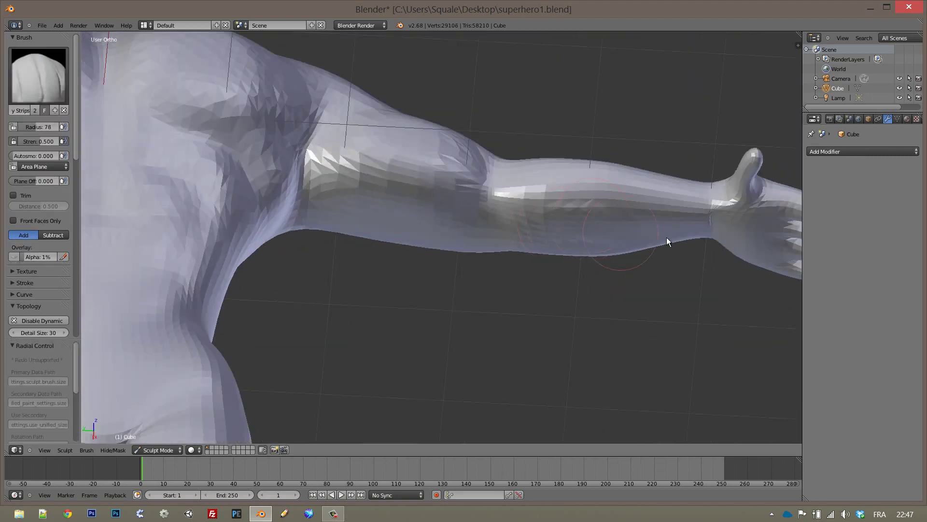
pyautogui.moveTo(592, 207); pyautogui.dragTo(531, 193)
pyautogui.moveTo(531, 193)
pyautogui.mouseDown(button='middle')
pyautogui.moveTo(404, 271)
pyautogui.moveTo(392, 221)
pyautogui.moveTo(387, 239)
pyautogui.mouseUp(button='middle')
pyautogui.scroll(-3, 401, 227)
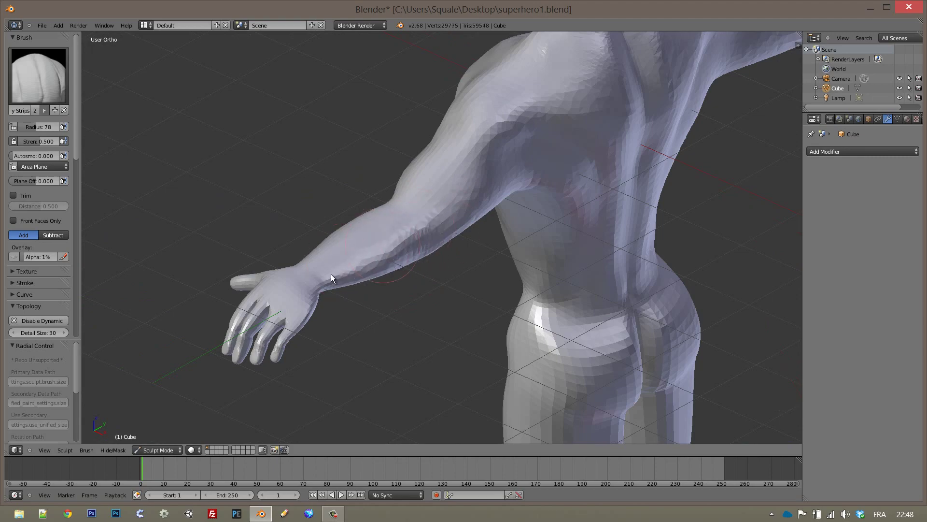
pyautogui.moveTo(331, 274)
pyautogui.mouseDown(button='middle')
pyautogui.moveTo(350, 238)
pyautogui.moveTo(286, 202)
pyautogui.moveTo(366, 189)
pyautogui.mouseUp(button='middle')
# Add a small Clay Strips stroke on the upper arm after resizing from radius 43
pyautogui.press('f')
pyautogui.click(319, 238)
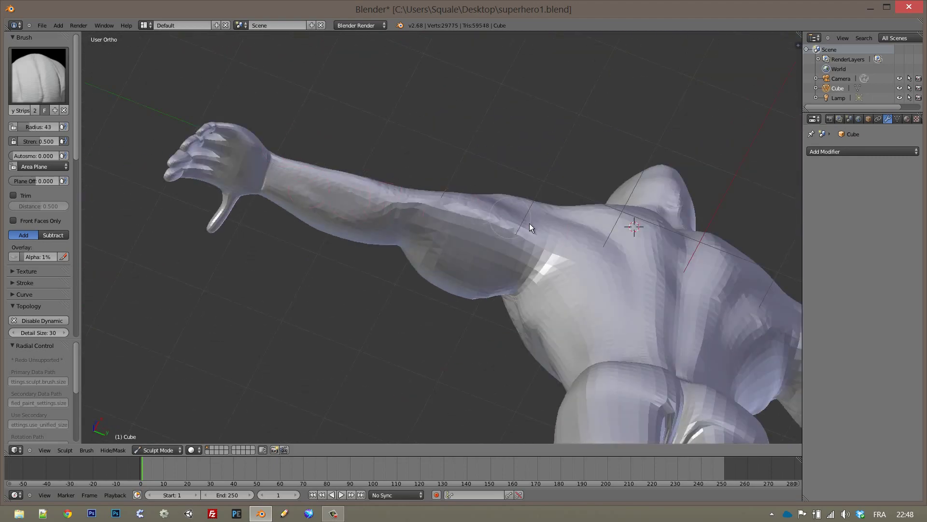
pyautogui.click(459, 252)
pyautogui.moveTo(488, 254); pyautogui.dragTo(474, 215)
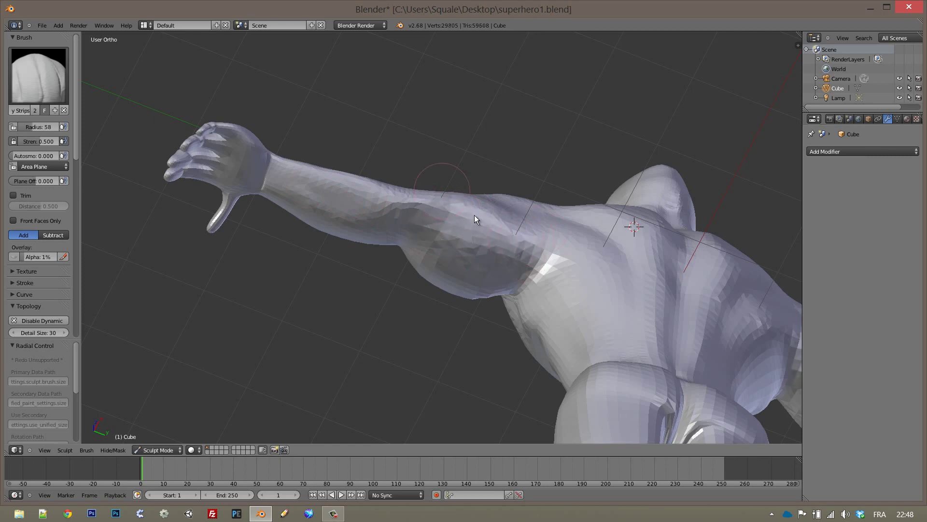
pyautogui.moveTo(474, 216)
pyautogui.mouseDown(button='middle')
pyautogui.moveTo(431, 297)
pyautogui.moveTo(431, 214)
pyautogui.moveTo(396, 230)
pyautogui.mouseUp(button='middle')
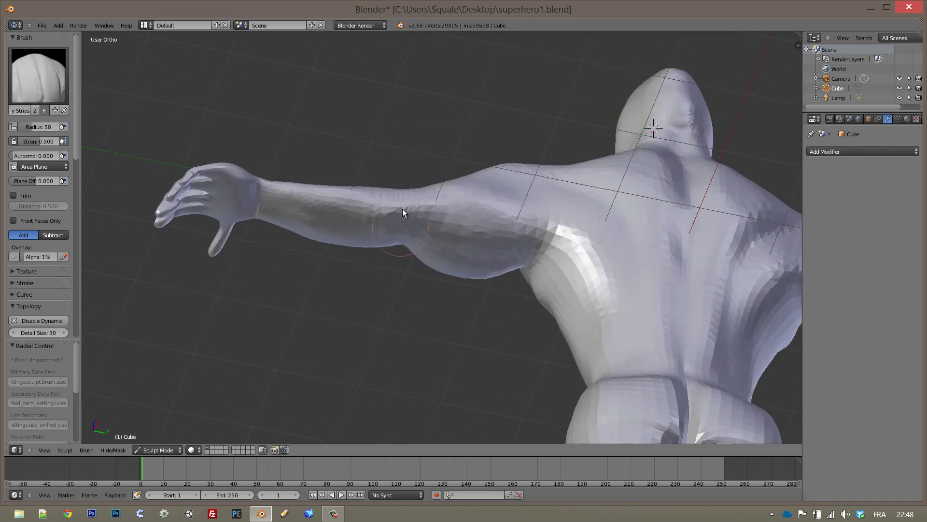
# Raise muscle shape on the arm near the elbow with the Draw brush
pyautogui.click(39, 75)
pyautogui.click(64, 129)
pyautogui.moveTo(398, 230); pyautogui.dragTo(425, 211)
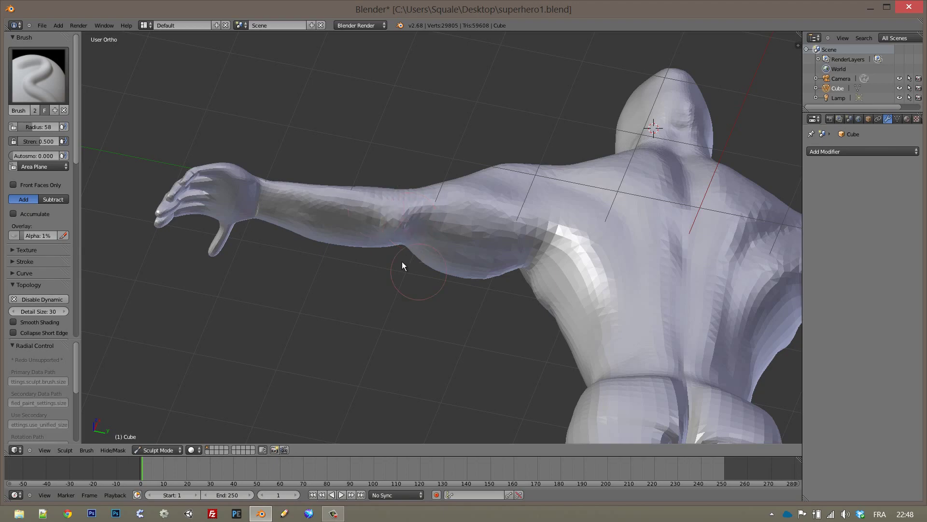
pyautogui.moveTo(402, 261); pyautogui.dragTo(382, 228, button='middle')
pyautogui.moveTo(480, 180)
pyautogui.mouseDown(button='middle')
pyautogui.moveTo(331, 187)
pyautogui.moveTo(503, 190)
pyautogui.mouseUp(button='middle')
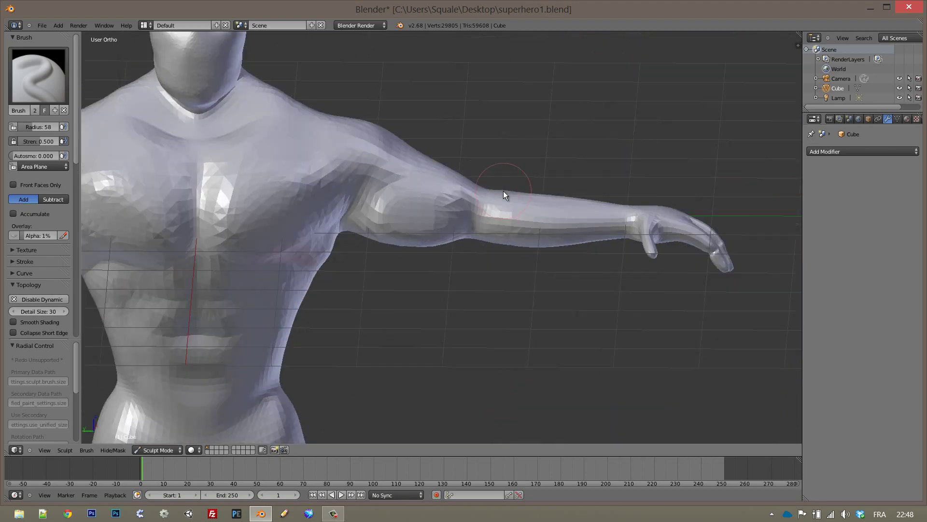
pyautogui.scroll(-5, 504, 195)
# Switch to the Grab brush with a radius of 200
pyautogui.click(39, 74)
pyautogui.click(307, 128)
pyautogui.scroll(5, 454, 231)
pyautogui.press('f')
pyautogui.click(479, 324)
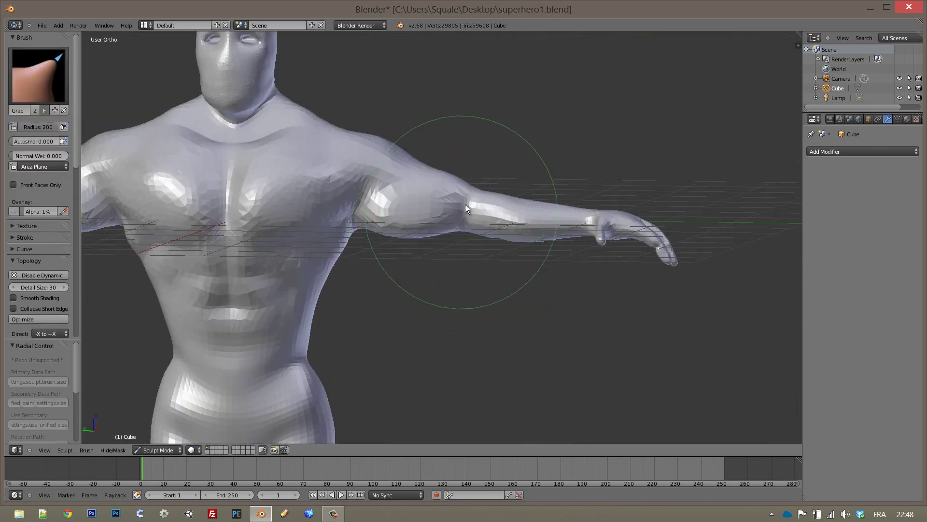
# Frame the whole body in view and select the Crease brush
pyautogui.press('KP_Decimal')
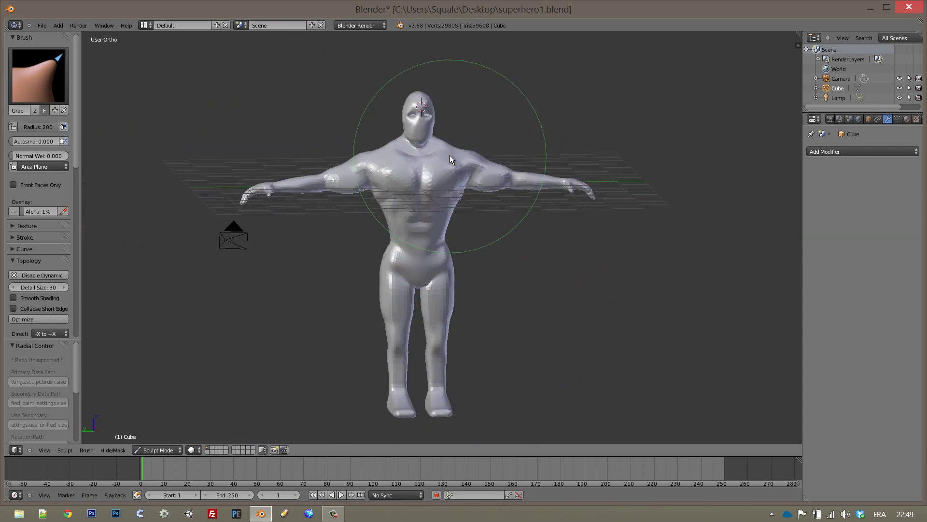
pyautogui.scroll(2, 451, 155)
pyautogui.click(39, 74)
pyautogui.click(146, 129)
pyautogui.scroll(3, 388, 186)
# Carve deeper creases between the abdominal muscles with the Crease brush
pyautogui.scroll(2, 398, 188)
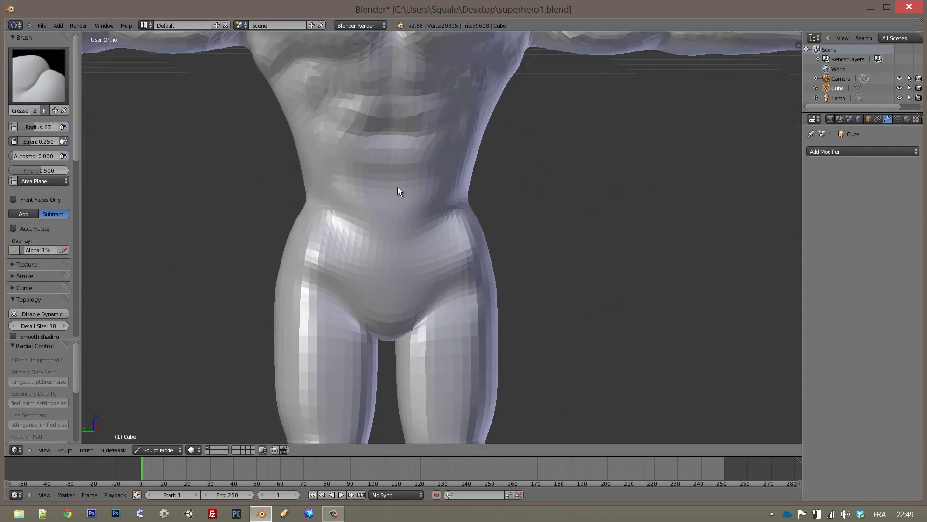
pyautogui.scroll(2, 398, 191)
pyautogui.moveTo(398, 232); pyautogui.dragTo(418, 240)
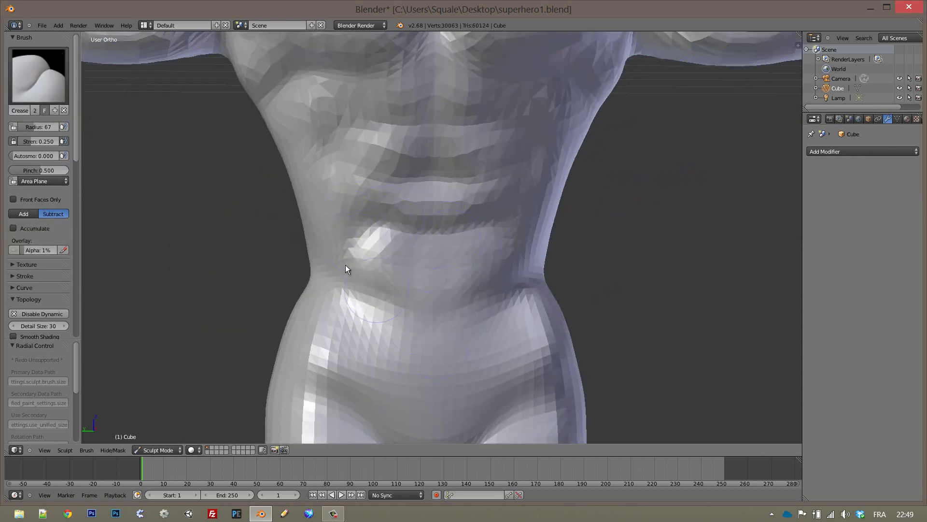
pyautogui.moveTo(346, 269); pyautogui.dragTo(377, 263)
pyautogui.moveTo(379, 268); pyautogui.dragTo(405, 243, button='middle')
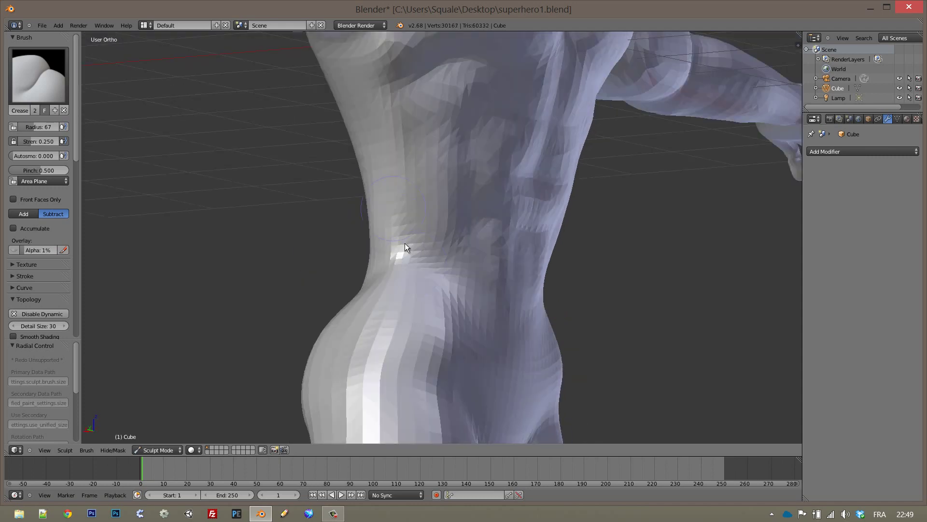
# Build up the obliques along the torso side with the Clay Strips brush
pyautogui.click(37, 83)
pyautogui.click(106, 129)
pyautogui.moveTo(396, 227); pyautogui.dragTo(404, 146)
pyautogui.scroll(2, 386, 152)
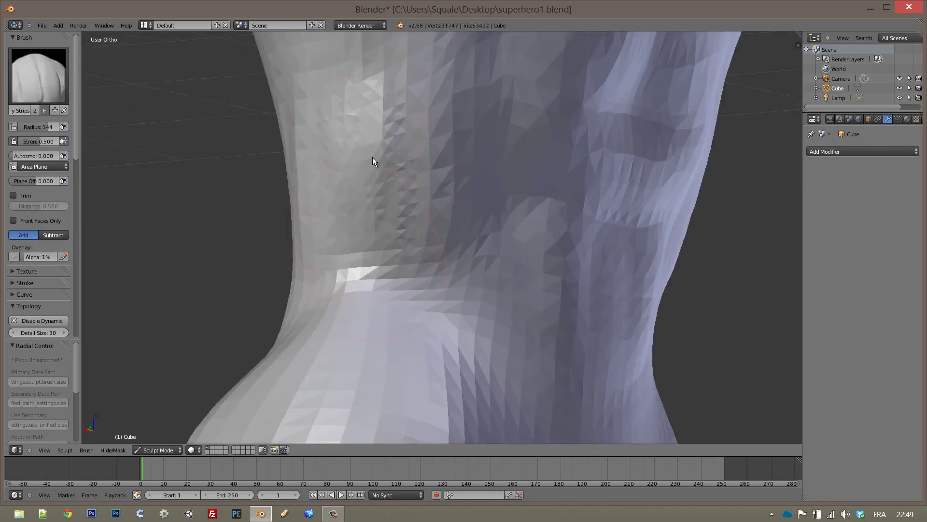
pyautogui.moveTo(309, 80)
pyautogui.mouseDown(button='middle')
pyautogui.moveTo(373, 163)
pyautogui.moveTo(326, 204)
pyautogui.mouseUp(button='middle')
pyautogui.moveTo(326, 204); pyautogui.dragTo(380, 155)
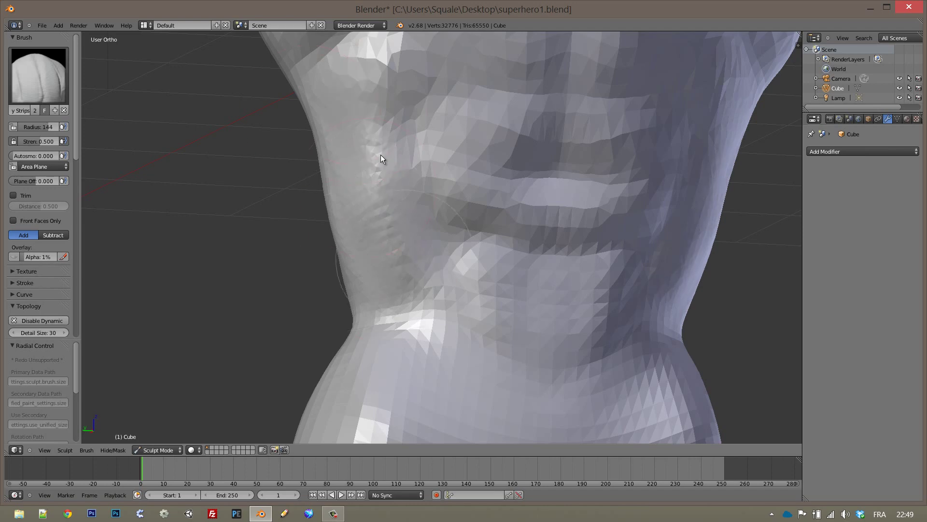
pyautogui.scroll(2, 380, 154)
# Carve creases across and down the middle of the abs with the Crease brush at radius 51
pyautogui.click(37, 75)
pyautogui.click(151, 128)
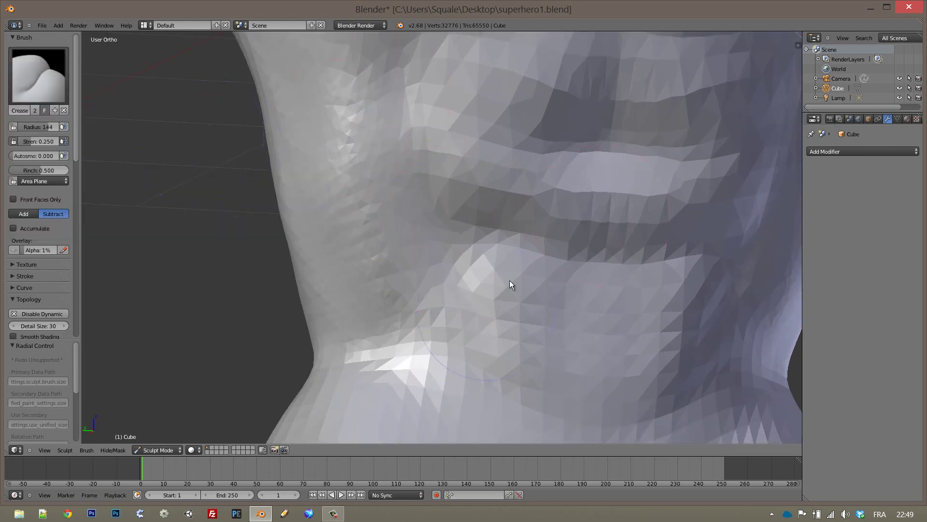
pyautogui.press('f')
pyautogui.click(633, 266)
pyautogui.moveTo(501, 236); pyautogui.dragTo(541, 190)
pyautogui.moveTo(541, 190); pyautogui.dragTo(561, 182, button='middle')
pyautogui.moveTo(561, 182)
pyautogui.mouseDown()
pyautogui.moveTo(560, 222)
pyautogui.moveTo(545, 140)
pyautogui.mouseUp()
# Crease the flank of the torso, then add a small bump on the back of the waist
pyautogui.scroll(-2, 522, 169)
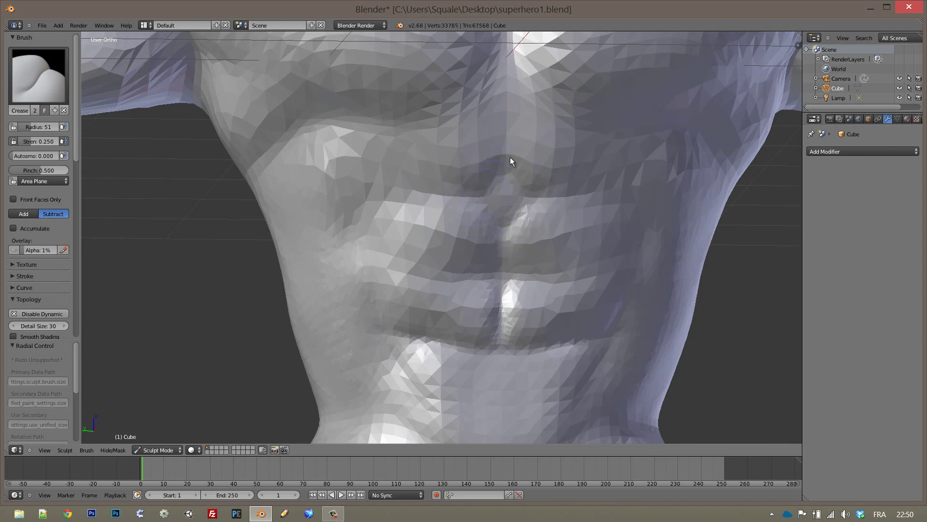
pyautogui.scroll(-2, 502, 164)
pyautogui.moveTo(395, 216); pyautogui.dragTo(460, 315, button='middle')
pyautogui.moveTo(460, 315); pyautogui.dragTo(399, 292)
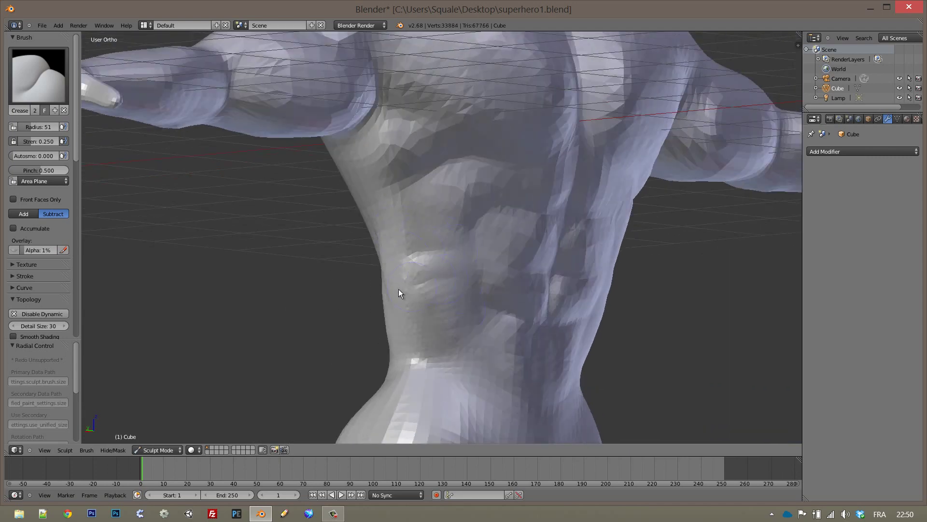
pyautogui.moveTo(437, 317)
pyautogui.mouseDown(button='middle')
pyautogui.moveTo(491, 354)
pyautogui.moveTo(456, 346)
pyautogui.mouseUp(button='middle')
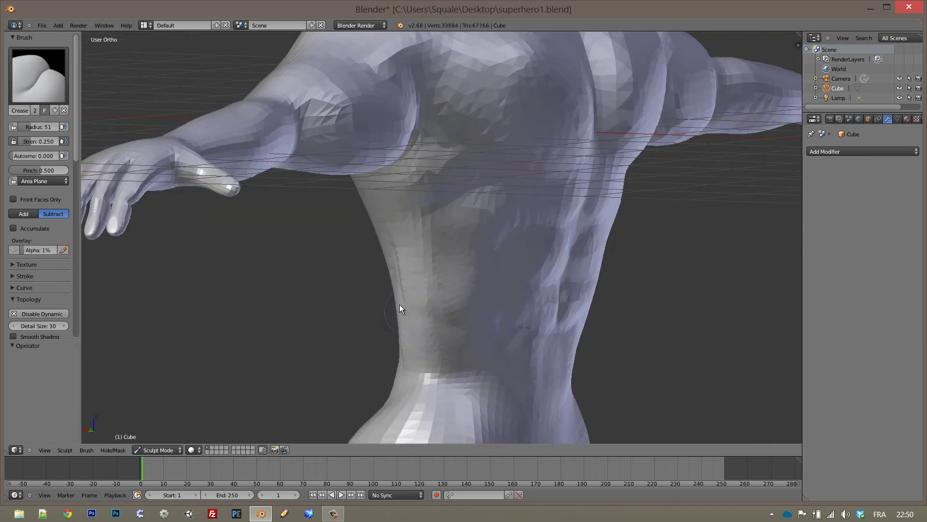
pyautogui.moveTo(400, 309); pyautogui.dragTo(482, 259)
pyautogui.moveTo(381, 305); pyautogui.dragTo(469, 309, button='middle')
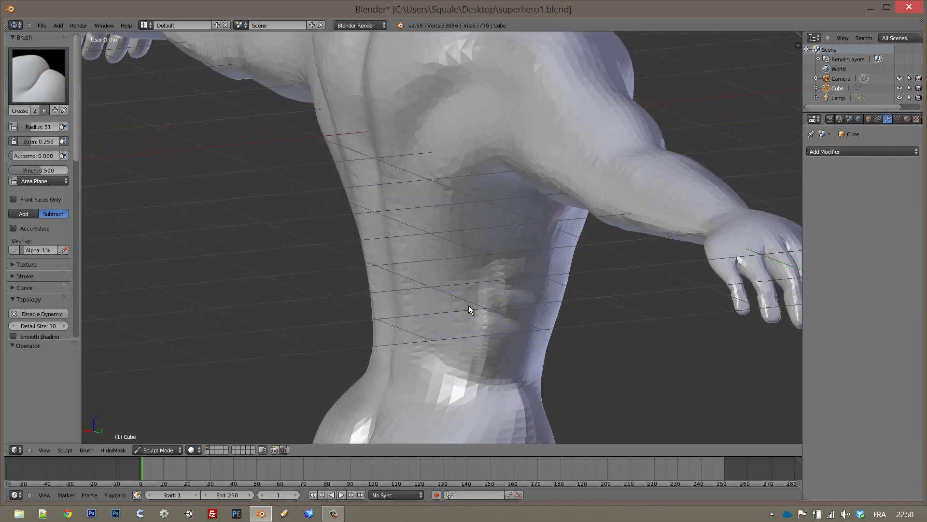
pyautogui.moveTo(483, 285); pyautogui.dragTo(492, 276)
# Build up the side of the waist with the Draw brush
pyautogui.click(38, 74)
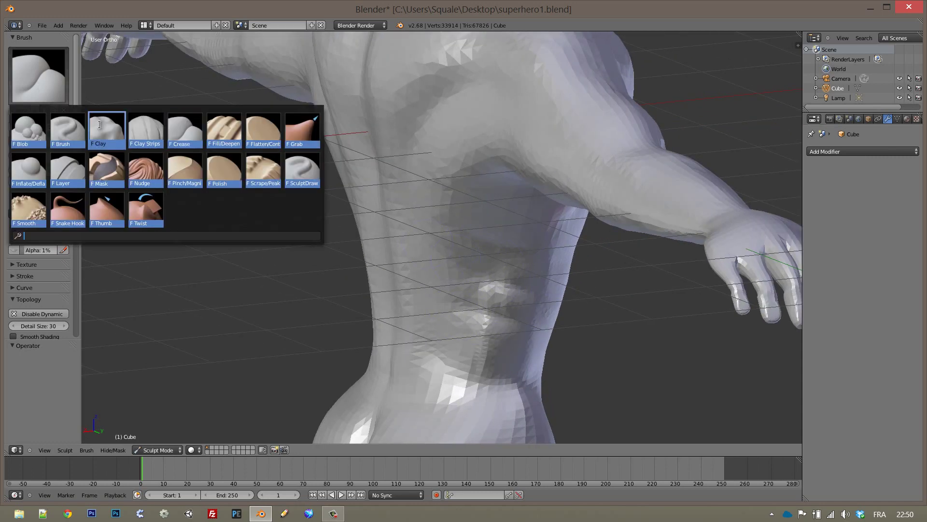
pyautogui.click(107, 128)
pyautogui.press('x')
pyautogui.moveTo(509, 268); pyautogui.dragTo(509, 300)
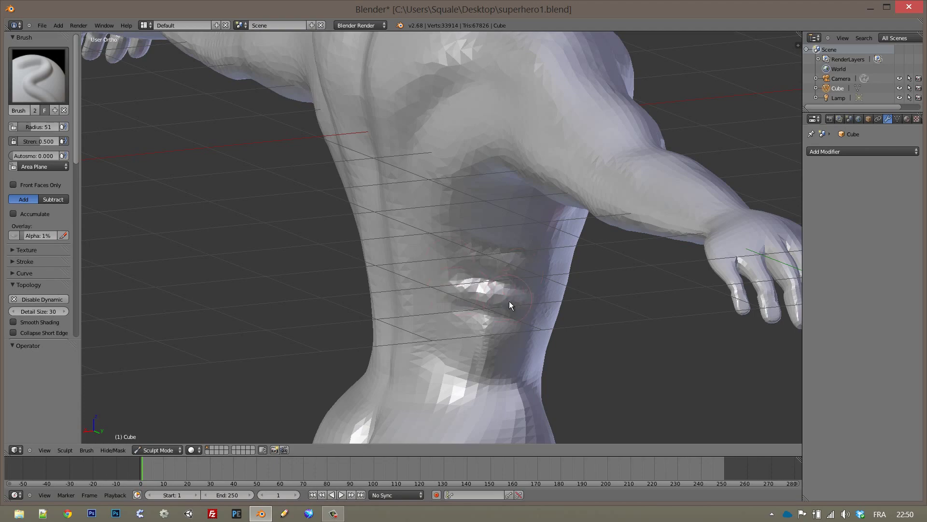
pyautogui.moveTo(506, 331)
pyautogui.mouseDown(button='middle')
pyautogui.moveTo(444, 288)
pyautogui.moveTo(361, 285)
pyautogui.moveTo(522, 231)
pyautogui.mouseUp(button='middle')
# Crease the chest near the shoulder and deepen the armpit crease with the Crease brush
pyautogui.click(39, 74)
pyautogui.click(183, 128)
pyautogui.scroll(-2, 350, 294)
pyautogui.scroll(4, 523, 231)
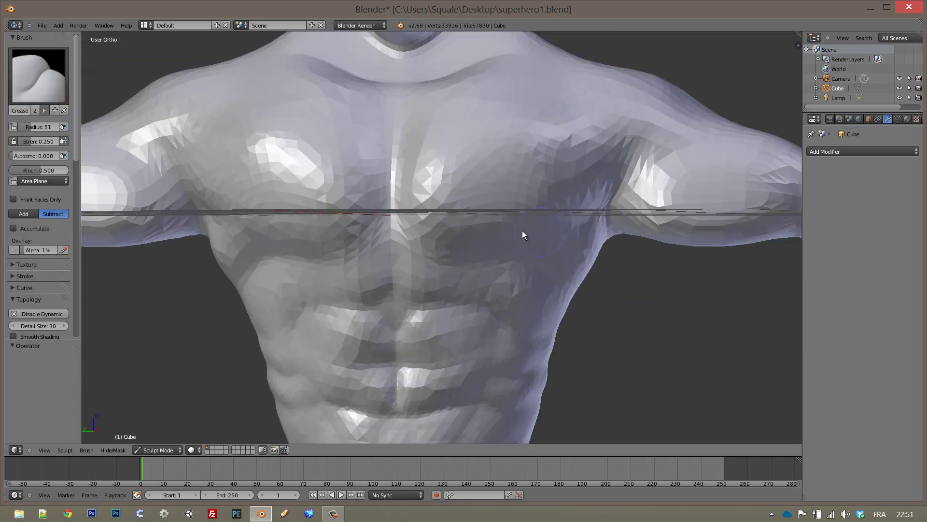
pyautogui.click(38, 75)
pyautogui.click(224, 170)
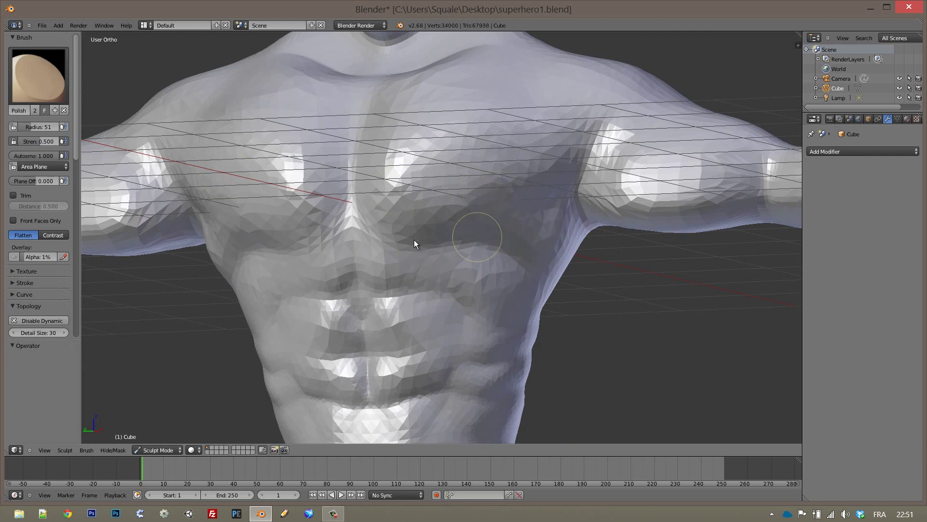
pyautogui.click(39, 75)
pyautogui.click(182, 128)
pyautogui.moveTo(473, 227); pyautogui.dragTo(561, 189, button='middle')
pyautogui.scroll(3, 592, 195)
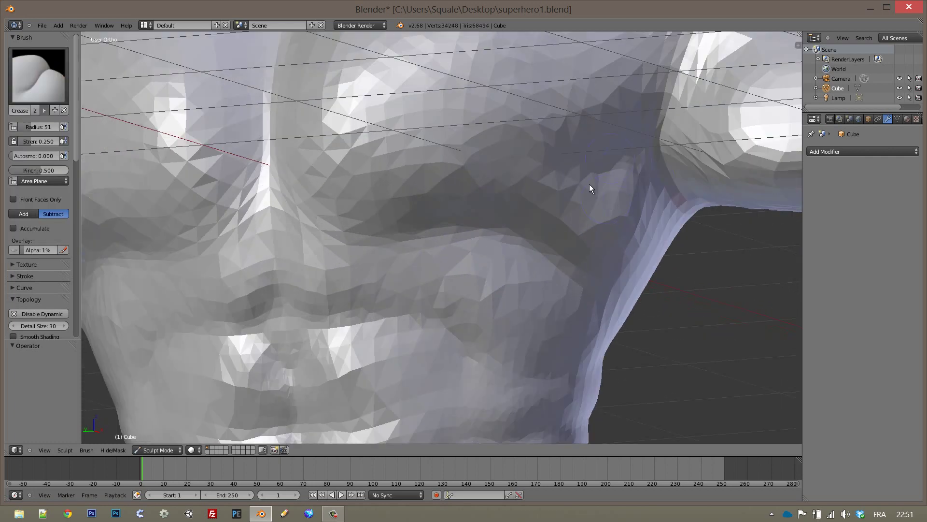
pyautogui.moveTo(588, 187); pyautogui.dragTo(647, 136)
pyautogui.moveTo(614, 220); pyautogui.dragTo(677, 217)
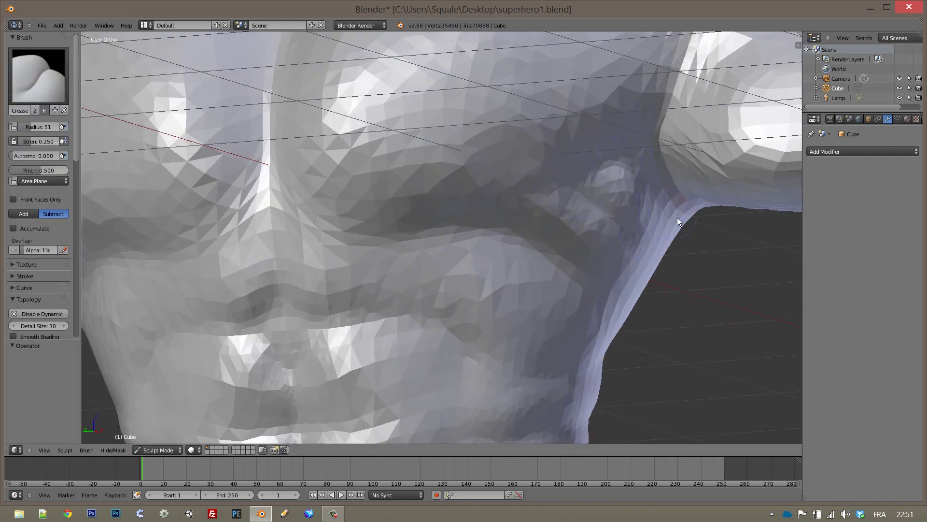
# Mark the left chest, then pinch the lower chest edge with Pinch/Magnify at radius 130
pyautogui.scroll(-5, 575, 227)
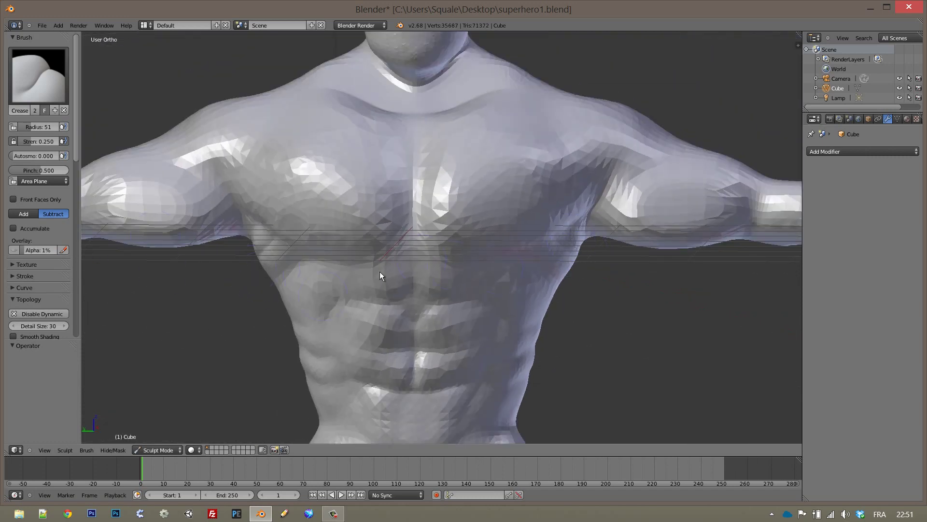
pyautogui.scroll(2, 272, 264)
pyautogui.moveTo(272, 264); pyautogui.dragTo(291, 256, button='middle')
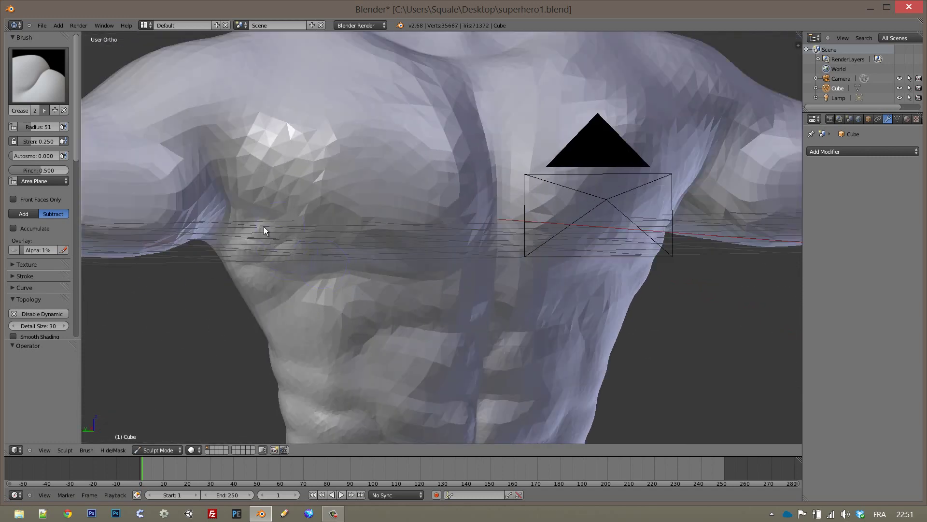
pyautogui.click(268, 254)
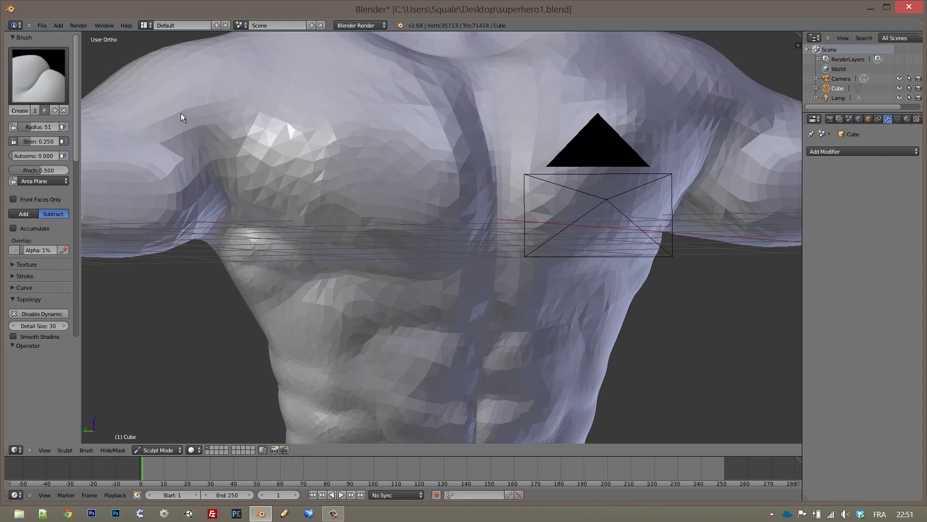
pyautogui.click(38, 75)
pyautogui.click(182, 172)
pyautogui.press('f')
pyautogui.click(355, 315)
pyautogui.moveTo(406, 245); pyautogui.dragTo(189, 162)
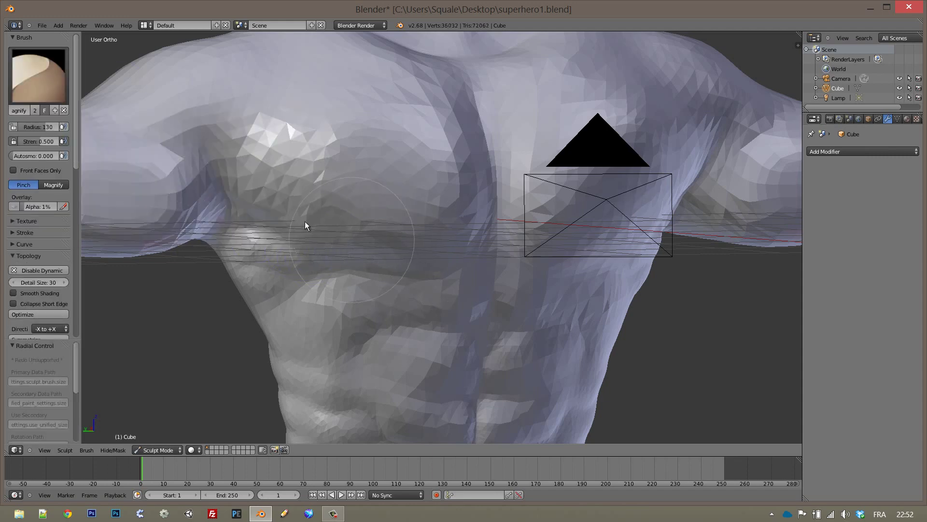
# Build up the left side of the chest with the Draw brush
pyautogui.click(57, 99)
pyautogui.click(178, 225)
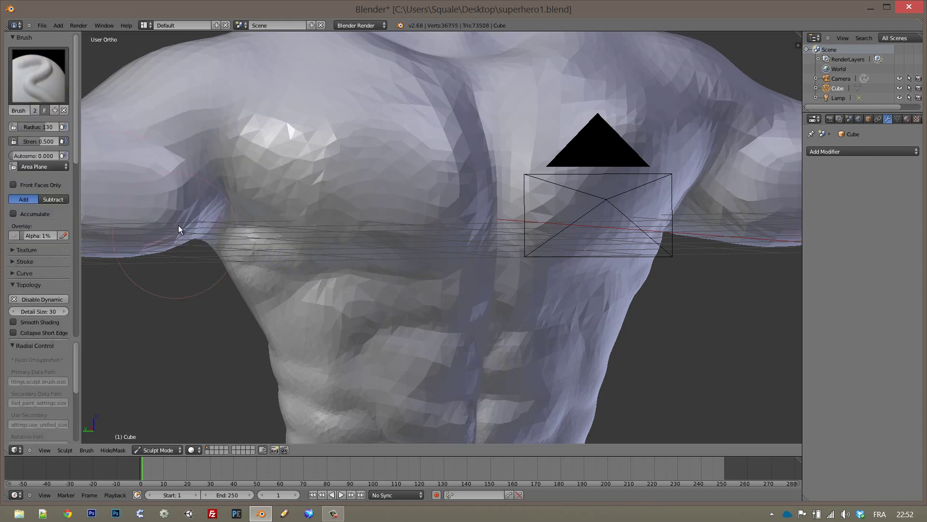
pyautogui.moveTo(178, 225)
pyautogui.mouseDown()
pyautogui.moveTo(219, 194)
pyautogui.moveTo(132, 208)
pyautogui.mouseUp()
pyautogui.scroll(-2, 253, 212)
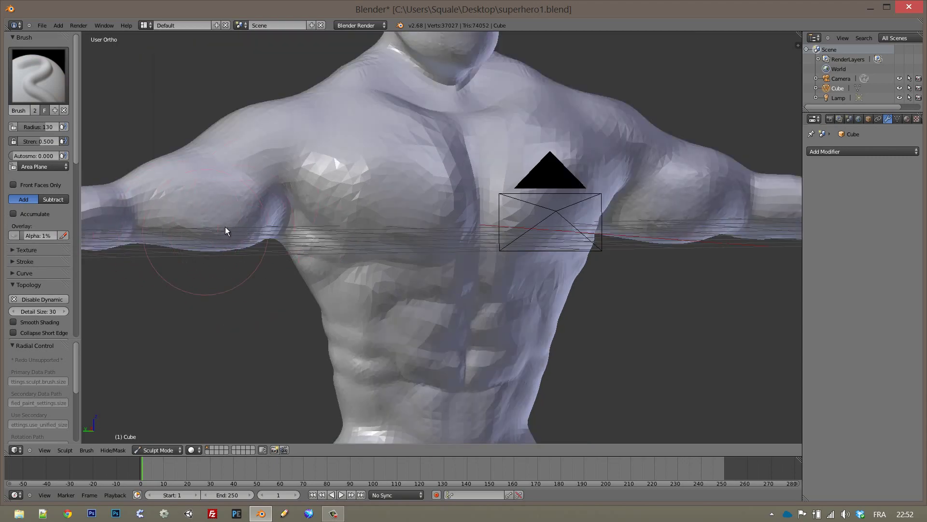
pyautogui.scroll(-3, 437, 277)
pyautogui.scroll(-2, 453, 296)
pyautogui.scroll(1, 489, 336)
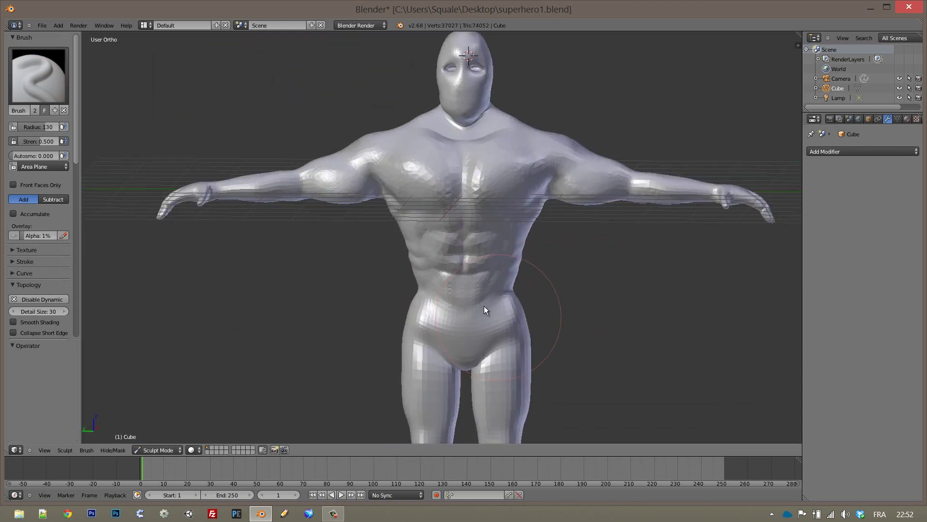
pyautogui.scroll(3, 484, 306)
# Set up the Crease brush at radius 57 for the lower abdomen
pyautogui.hotkey('shift', 'c')
pyautogui.press('f')
pyautogui.click(508, 336)
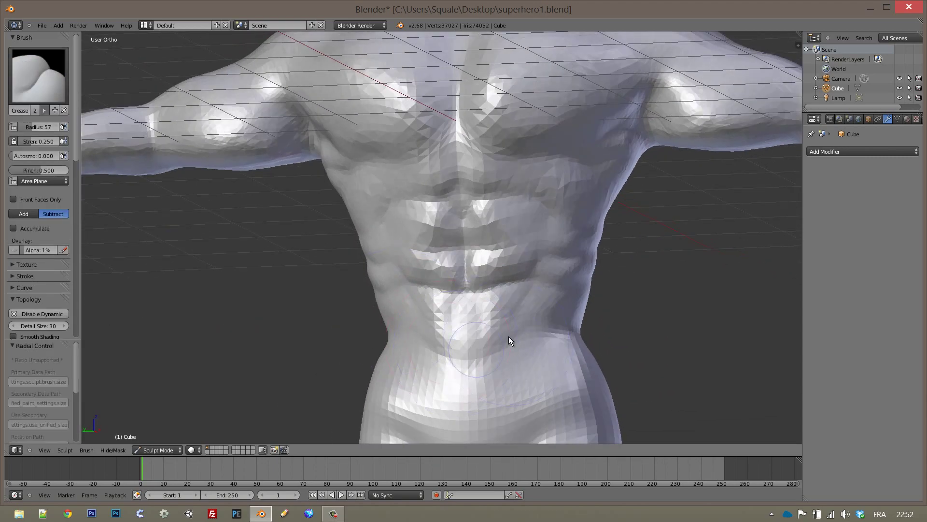
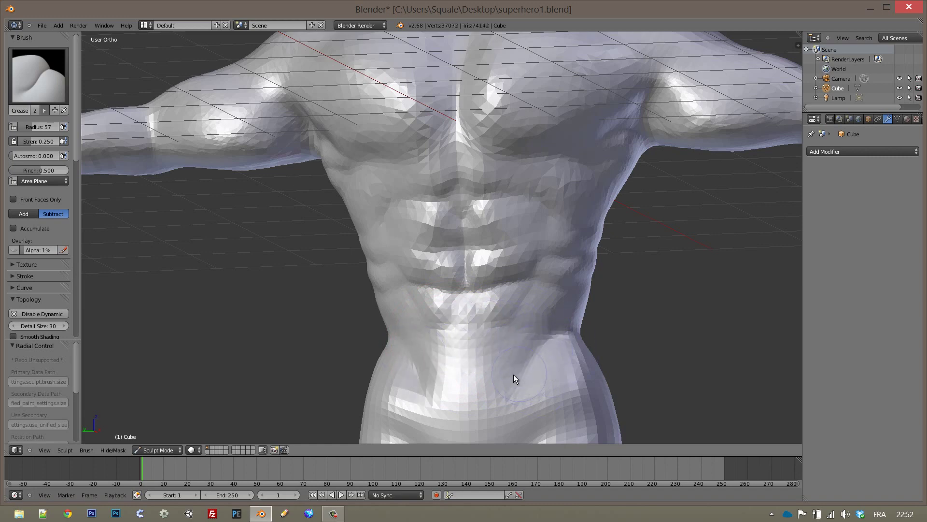
# Sculpt the left hip, then build thigh muscle front and back with Clay Strips
pyautogui.scroll(-3, 513, 375)
pyautogui.moveTo(455, 343); pyautogui.dragTo(412, 341)
pyautogui.keyDown('shift'); pyautogui.scroll(-3, 218, 79); pyautogui.keyUp('shift')
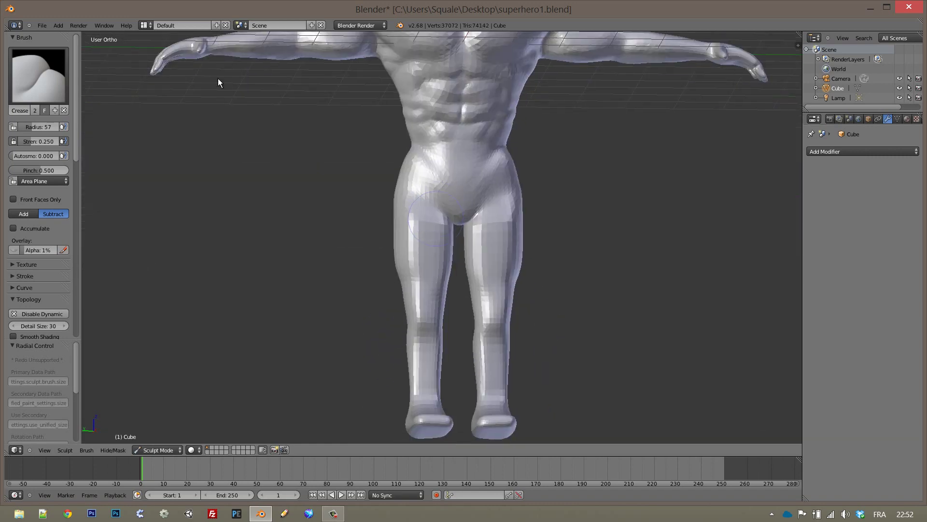
pyautogui.click(38, 74)
pyautogui.click(146, 130)
pyautogui.scroll(2, 418, 302)
pyautogui.moveTo(418, 298)
pyautogui.mouseDown()
pyautogui.moveTo(425, 253)
pyautogui.moveTo(393, 309)
pyautogui.moveTo(399, 294)
pyautogui.mouseUp()
pyautogui.moveTo(399, 295)
pyautogui.mouseDown(button='middle')
pyautogui.moveTo(475, 289)
pyautogui.moveTo(471, 259)
pyautogui.mouseUp(button='middle')
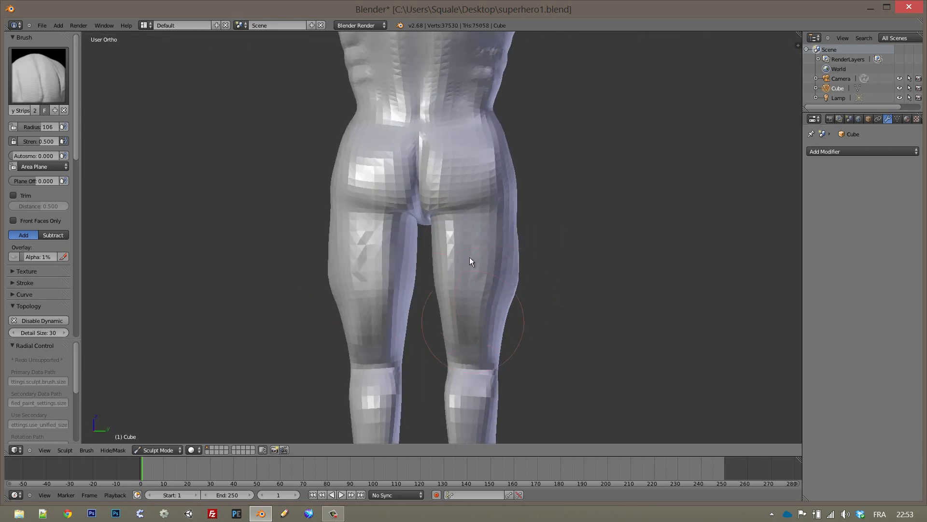
pyautogui.moveTo(472, 259)
pyautogui.mouseDown()
pyautogui.moveTo(482, 306)
pyautogui.moveTo(504, 289)
pyautogui.moveTo(452, 357)
pyautogui.mouseUp()
pyautogui.moveTo(453, 356)
pyautogui.mouseDown(button='middle')
pyautogui.moveTo(437, 265)
pyautogui.moveTo(406, 346)
pyautogui.moveTo(373, 174)
pyautogui.mouseUp(button='middle')
# Add another Clay Strips stroke along the side of the leg
pyautogui.scroll(-3, 376, 203)
pyautogui.moveTo(377, 207); pyautogui.dragTo(478, 241, button='middle')
pyautogui.scroll(2, 477, 241)
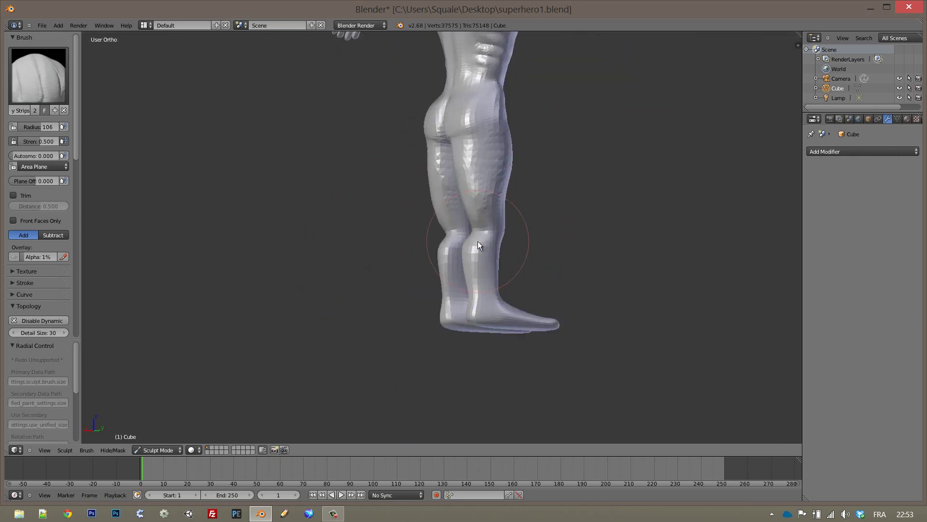
pyautogui.scroll(2, 515, 208)
pyautogui.moveTo(515, 209); pyautogui.dragTo(475, 96)
pyautogui.moveTo(476, 95); pyautogui.dragTo(559, 232, button='middle')
# Inflate the calves with the Inflate/Deflate brush
pyautogui.click(35, 87)
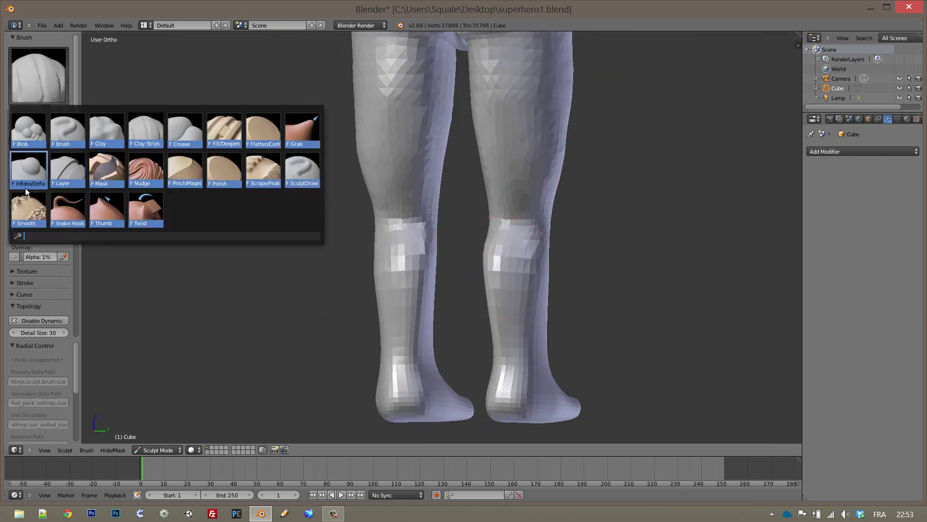
pyautogui.click(27, 169)
pyautogui.moveTo(541, 296)
pyautogui.mouseDown()
pyautogui.moveTo(506, 298)
pyautogui.moveTo(501, 211)
pyautogui.moveTo(515, 199)
pyautogui.mouseUp()
pyautogui.moveTo(515, 199); pyautogui.dragTo(386, 203, button='middle')
# Switch to the Grab brush and enlarge its radius to 200
pyautogui.click(21, 98)
pyautogui.click(306, 111)
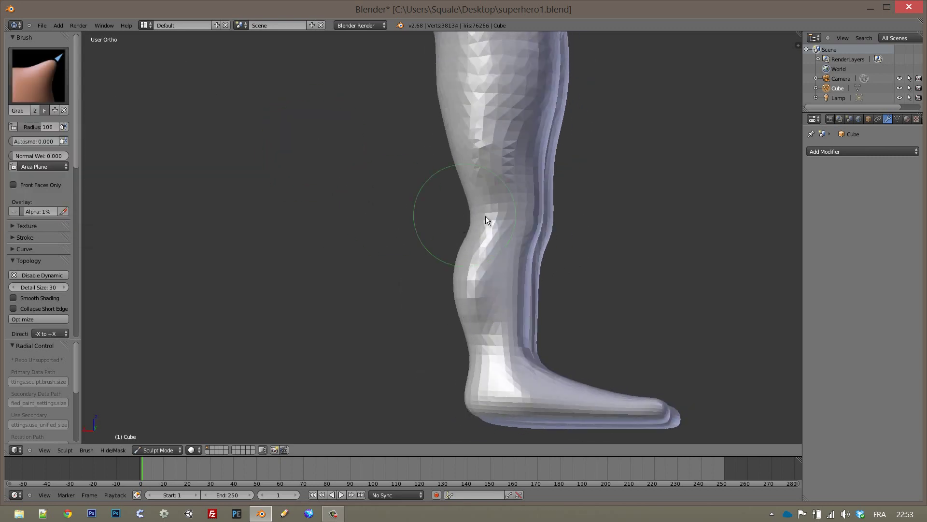
pyautogui.press('f')
pyautogui.moveTo(424, 233)
pyautogui.mouseDown(button='middle')
pyautogui.moveTo(485, 221)
pyautogui.moveTo(424, 242)
pyautogui.moveTo(429, 232)
pyautogui.mouseUp(button='middle')
pyautogui.scroll(-3, 485, 221)
pyautogui.scroll(-2, 450, 201)
pyautogui.scroll(2, 424, 242)
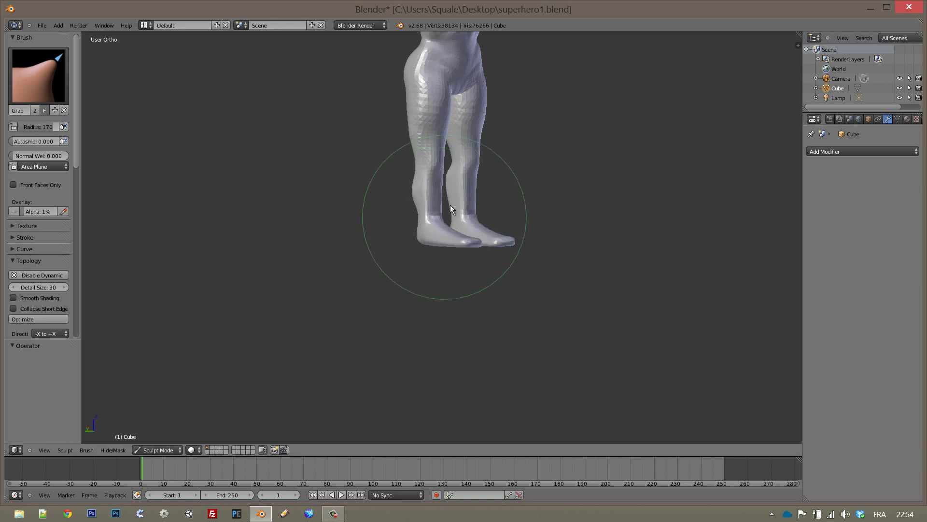
pyautogui.scroll(-3, 450, 205)
pyautogui.moveTo(443, 222); pyautogui.dragTo(453, 233)
pyautogui.scroll(2, 452, 233)
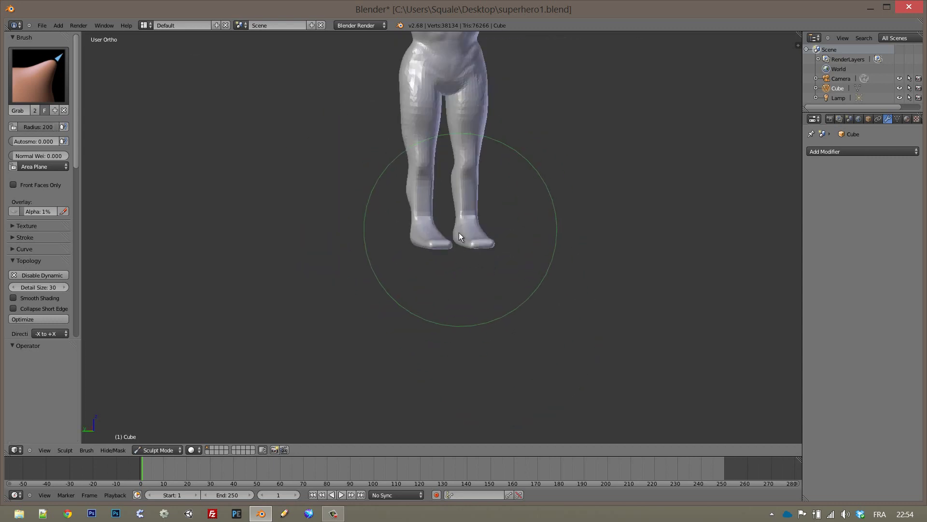
# Turn off dynamic topology and orbit slightly around the legs
pyautogui.press('Tab')
pyautogui.press('Tab')
pyautogui.moveTo(440, 246)
pyautogui.mouseDown(button='middle')
pyautogui.moveTo(415, 230)
pyautogui.moveTo(456, 254)
pyautogui.moveTo(557, 161)
pyautogui.mouseUp(button='middle')
pyautogui.scroll(3, 440, 284)
pyautogui.click(24, 74)
# Mask the lower legs and feet, then invert the mask with Ctrl+I
pyautogui.click(107, 169)
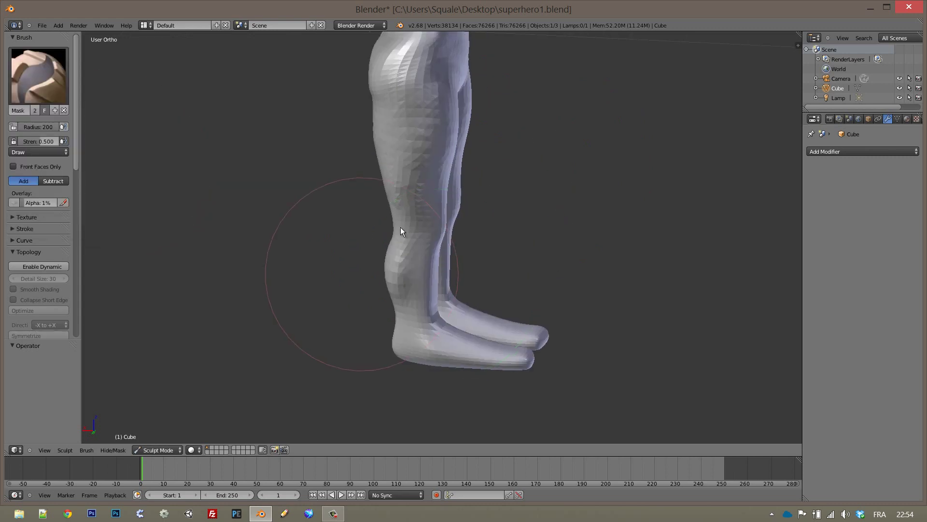
pyautogui.moveTo(401, 227); pyautogui.dragTo(493, 299, button='middle')
pyautogui.moveTo(493, 299)
pyautogui.mouseDown()
pyautogui.moveTo(440, 304)
pyautogui.moveTo(430, 253)
pyautogui.mouseUp()
pyautogui.moveTo(429, 252); pyautogui.dragTo(426, 267, button='middle')
pyautogui.hotkey('ctrl', 'i')
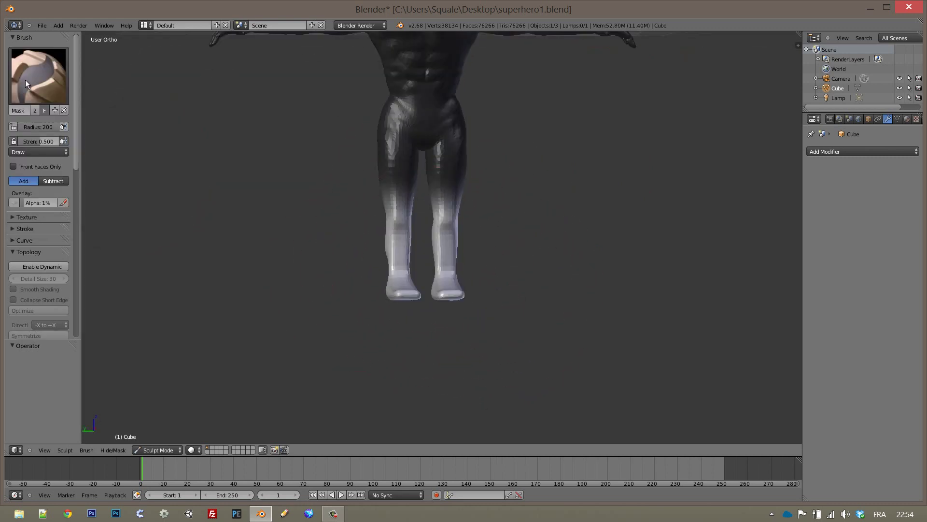
# Push the feet downward with the Thumb brush and re-enable dynamic topology
pyautogui.click(38, 74)
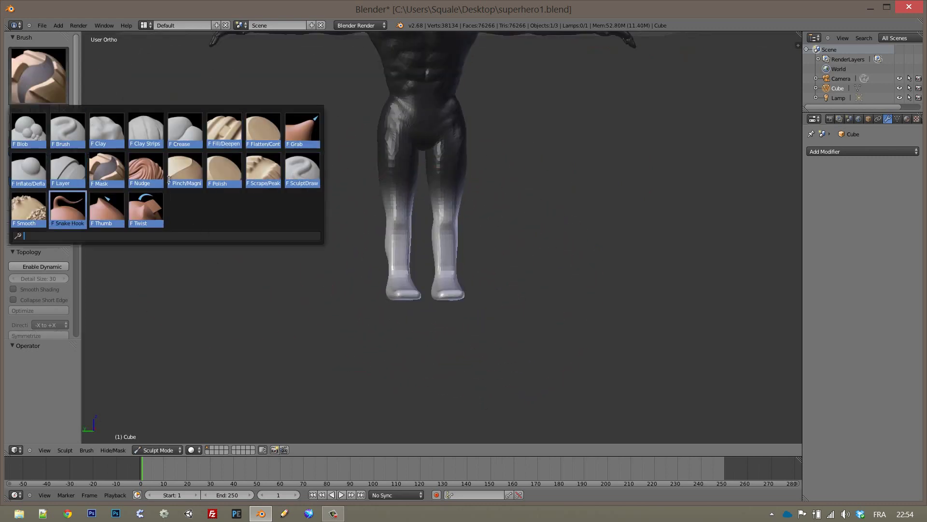
pyautogui.click(107, 209)
pyautogui.moveTo(414, 266); pyautogui.dragTo(391, 323)
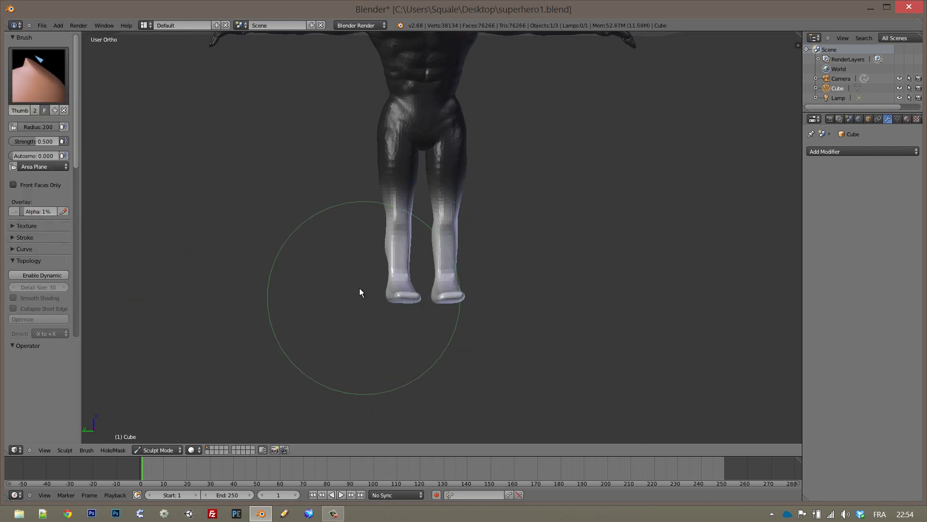
pyautogui.hotkey('ctrl', 'd')
# Pull the feet with the Grab brush, then undo that change
pyautogui.click(39, 75)
pyautogui.click(26, 167)
pyautogui.moveTo(386, 319); pyautogui.dragTo(482, 324, button='middle')
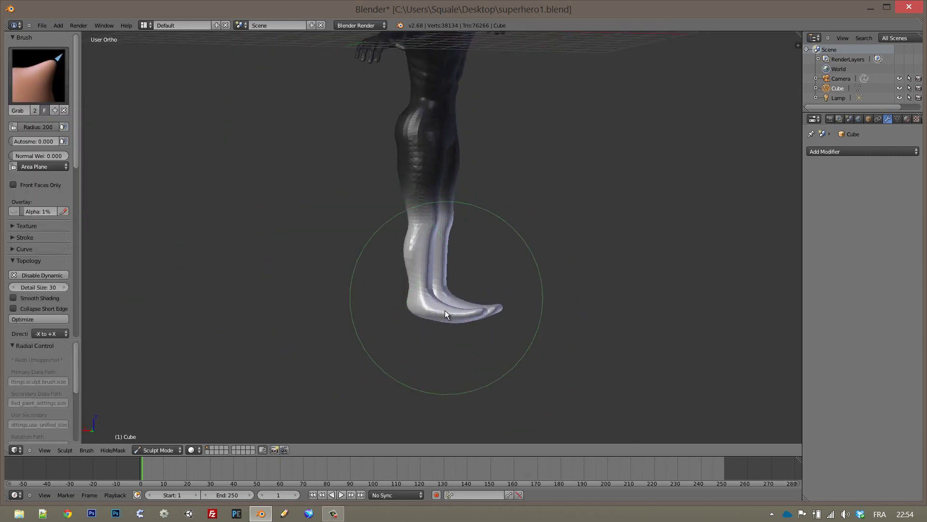
pyautogui.moveTo(444, 311); pyautogui.dragTo(475, 325)
pyautogui.hotkey('ctrl', 'z')
pyautogui.press('Home')
pyautogui.moveTo(371, 283)
pyautogui.mouseDown(button='middle')
pyautogui.moveTo(435, 260)
pyautogui.moveTo(360, 295)
pyautogui.moveTo(413, 184)
pyautogui.mouseUp(button='middle')
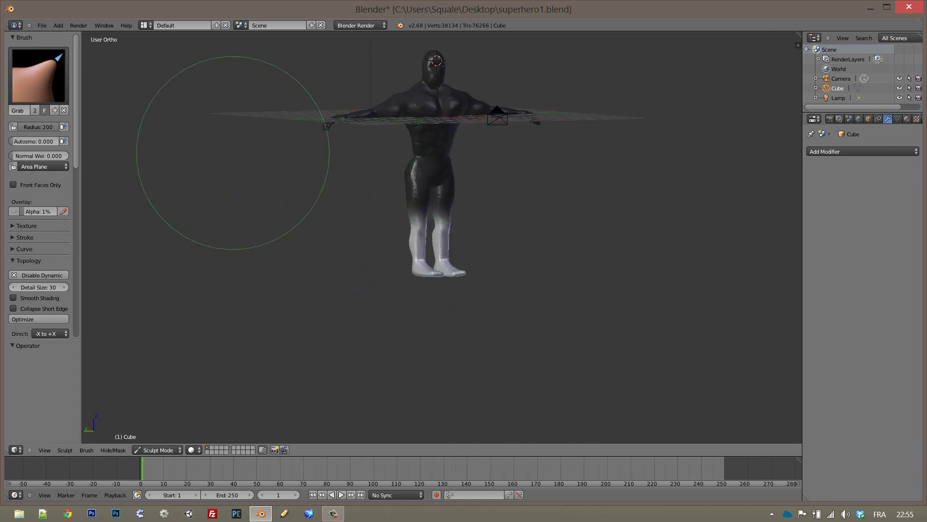
# Switch from the Mask brush back to Grab while orbiting to a side view
pyautogui.click(38, 75)
pyautogui.click(117, 173)
pyautogui.scroll(5, 336, 153)
pyautogui.scroll(-3, 285, 217)
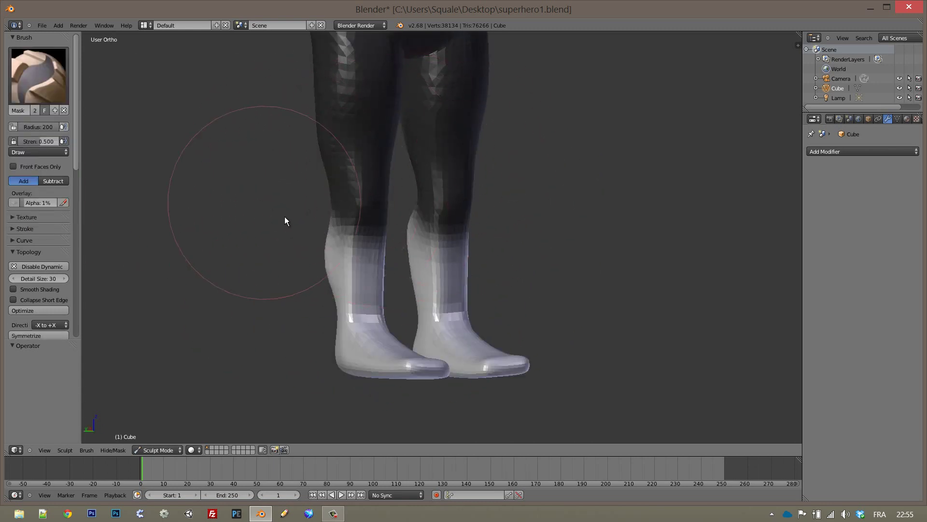
pyautogui.scroll(-5, 218, 138)
pyautogui.click(38, 75)
pyautogui.click(303, 128)
pyautogui.moveTo(357, 203)
pyautogui.mouseDown(button='middle')
pyautogui.moveTo(433, 261)
pyautogui.moveTo(410, 275)
pyautogui.moveTo(430, 277)
pyautogui.mouseUp(button='middle')
pyautogui.scroll(4, 429, 277)
# Erase the mask from the torso, arms and head with the Mask brush
pyautogui.click(39, 75)
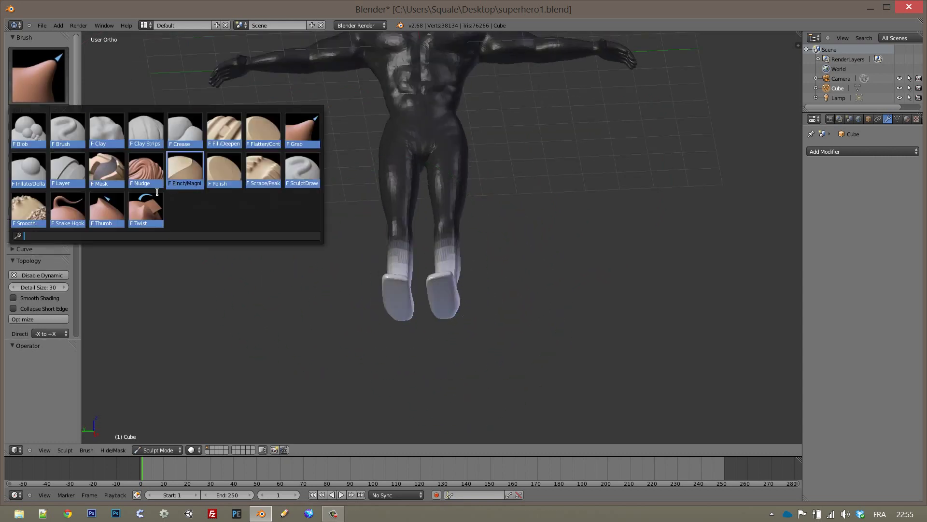
pyautogui.click(39, 75)
pyautogui.click(120, 173)
pyautogui.scroll(-3, 382, 213)
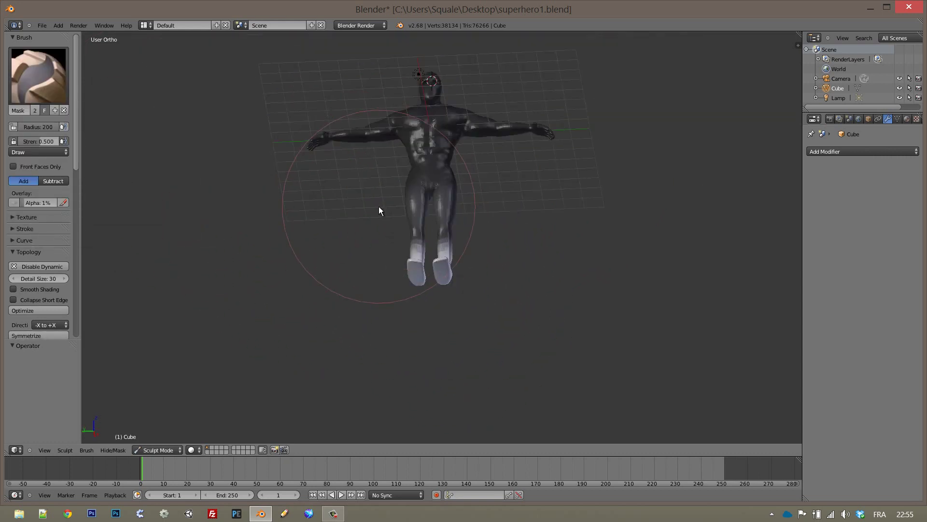
pyautogui.keyDown('ctrl'); pyautogui.moveTo(332, 221); pyautogui.dragTo(372, 117); pyautogui.keyUp('ctrl')
pyautogui.moveTo(372, 120); pyautogui.dragTo(403, 96, button='middle')
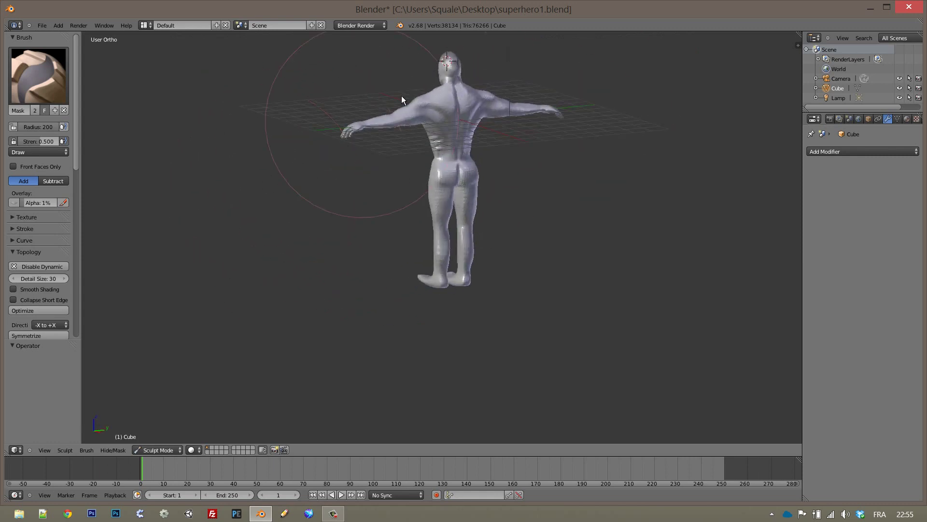
# Select the Clay Strips brush and frame a front view of the legs
pyautogui.press('e')
pyautogui.click(39, 75)
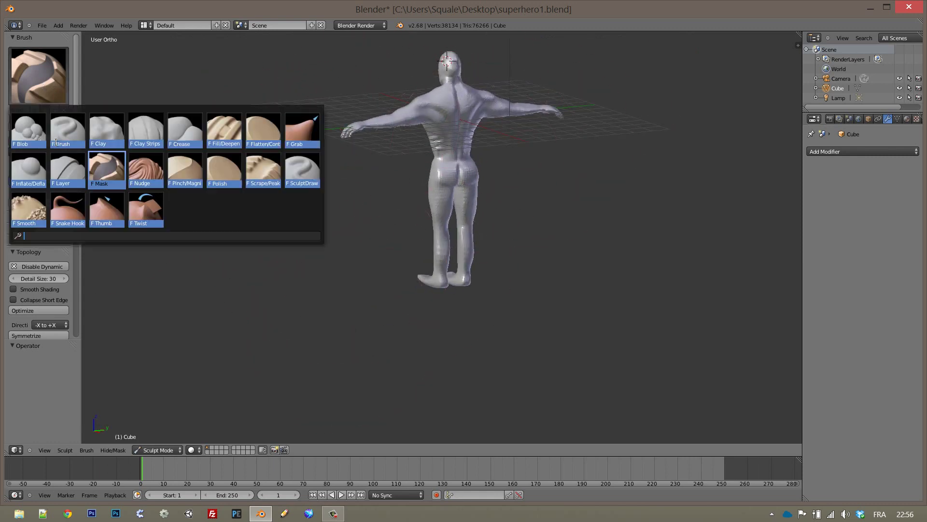
pyautogui.click(109, 135)
pyautogui.moveTo(386, 194); pyautogui.dragTo(435, 157, button='middle')
pyautogui.scroll(3, 406, 208)
# Re-enable dynamic topology, set brush radius 102, and add mirrored clay strokes to the lower legs
pyautogui.moveTo(372, 266); pyautogui.dragTo(387, 294, button='middle')
pyautogui.scroll(3, 386, 295)
pyautogui.press('f')
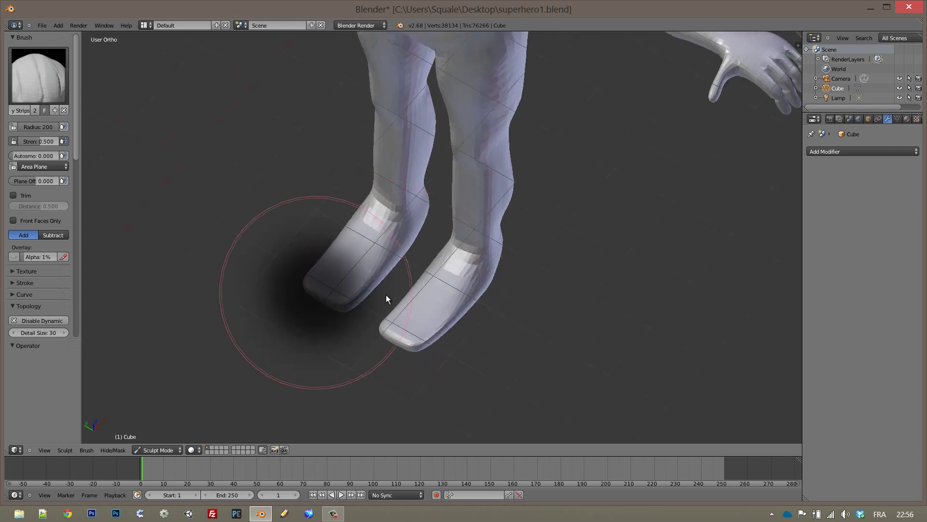
pyautogui.click(367, 285)
pyautogui.click(51, 321)
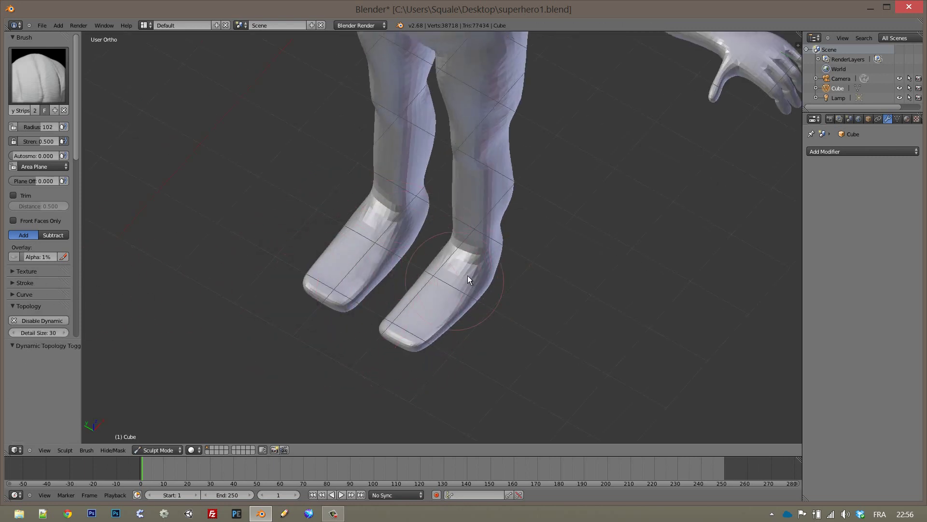
pyautogui.moveTo(468, 275)
pyautogui.mouseDown(button='middle')
pyautogui.moveTo(392, 381)
pyautogui.moveTo(499, 379)
pyautogui.mouseUp(button='middle')
pyautogui.moveTo(475, 291)
pyautogui.mouseDown()
pyautogui.moveTo(421, 152)
pyautogui.moveTo(474, 182)
pyautogui.moveTo(479, 136)
pyautogui.moveTo(476, 236)
pyautogui.moveTo(454, 176)
pyautogui.mouseUp()
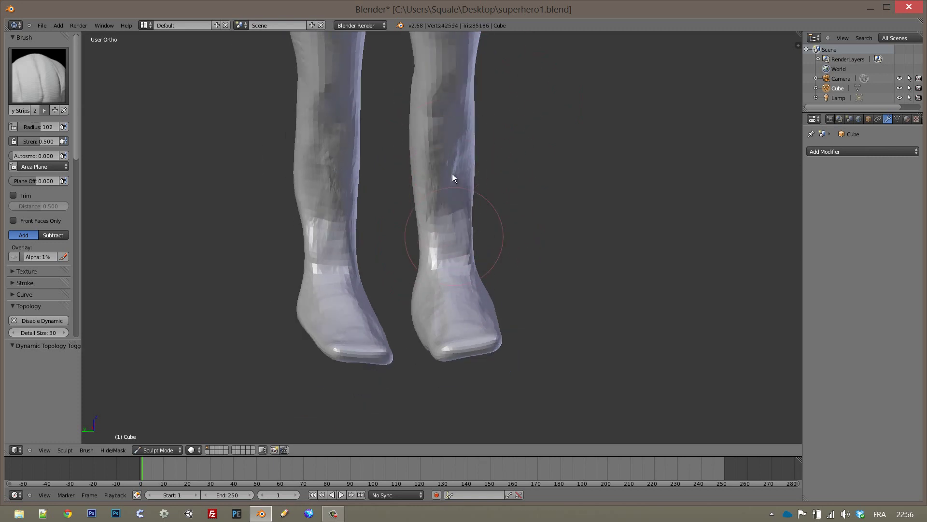
pyautogui.moveTo(454, 176)
pyautogui.mouseDown(button='middle')
pyautogui.moveTo(342, 182)
pyautogui.moveTo(470, 197)
pyautogui.mouseUp(button='middle')
pyautogui.moveTo(555, 192)
pyautogui.mouseDown(button='middle')
pyautogui.moveTo(394, 213)
pyautogui.moveTo(427, 241)
pyautogui.moveTo(552, 201)
pyautogui.moveTo(509, 136)
pyautogui.moveTo(390, 172)
pyautogui.mouseUp(button='middle')
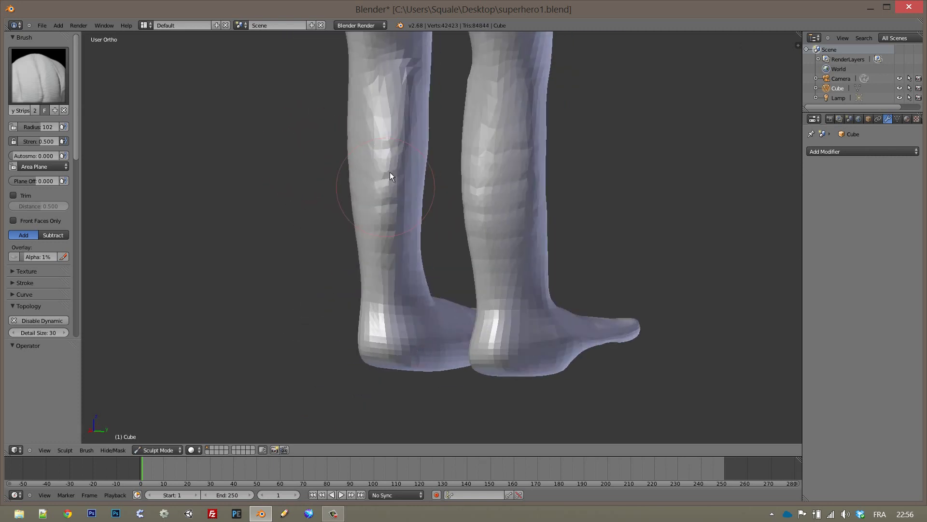
# Polish the lower legs and calves at radius 134, adjusting strength from 0.105 to 0.263
pyautogui.click(38, 75)
pyautogui.click(225, 170)
pyautogui.click(405, 289)
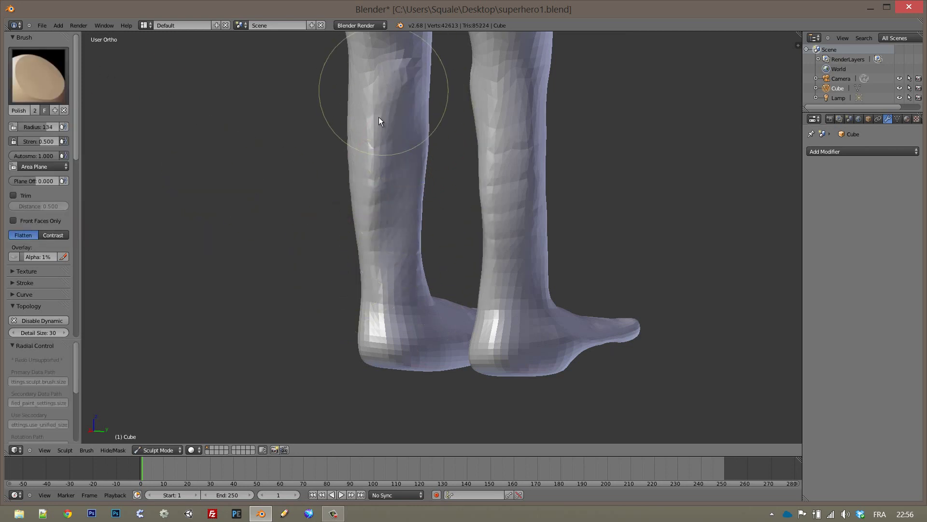
pyautogui.moveTo(378, 117); pyautogui.dragTo(383, 164)
pyautogui.moveTo(384, 164)
pyautogui.mouseDown(button='middle')
pyautogui.moveTo(403, 235)
pyautogui.moveTo(464, 144)
pyautogui.mouseUp(button='middle')
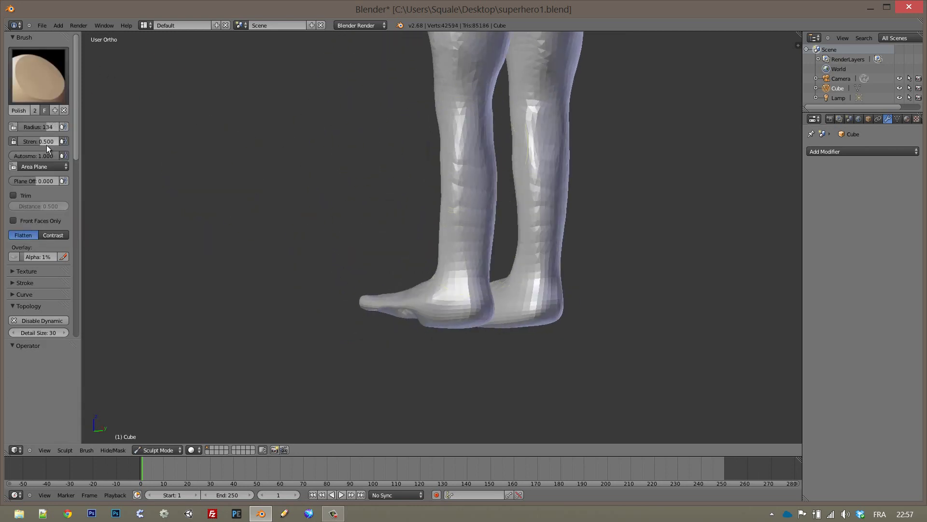
pyautogui.moveTo(47, 141); pyautogui.dragTo(29, 141)
pyautogui.moveTo(270, 232)
pyautogui.mouseDown(button='middle')
pyautogui.moveTo(307, 244)
pyautogui.moveTo(413, 128)
pyautogui.mouseUp(button='middle')
pyautogui.moveTo(404, 223); pyautogui.dragTo(392, 196)
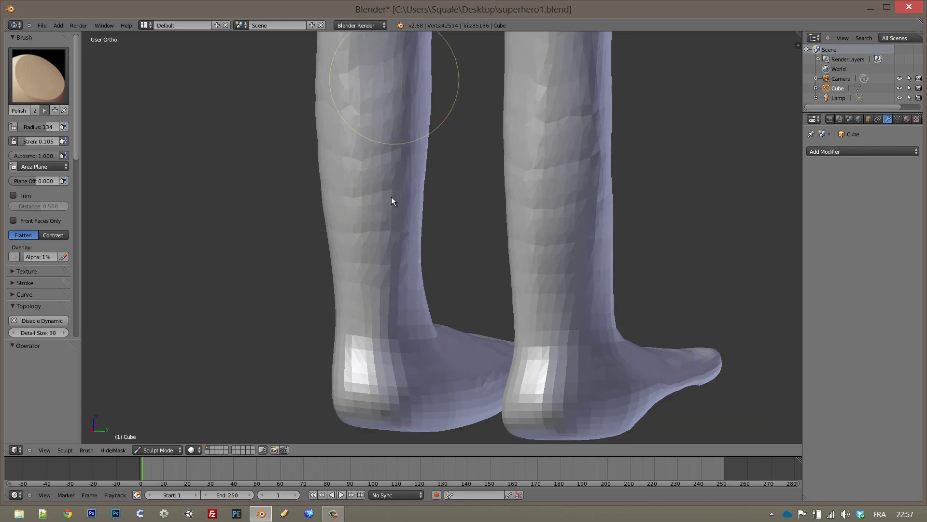
pyautogui.moveTo(24, 141); pyautogui.dragTo(33, 141)
pyautogui.moveTo(377, 96); pyautogui.dragTo(409, 226)
pyautogui.scroll(-2, 367, 280)
pyautogui.moveTo(322, 328); pyautogui.dragTo(482, 236, button='middle')
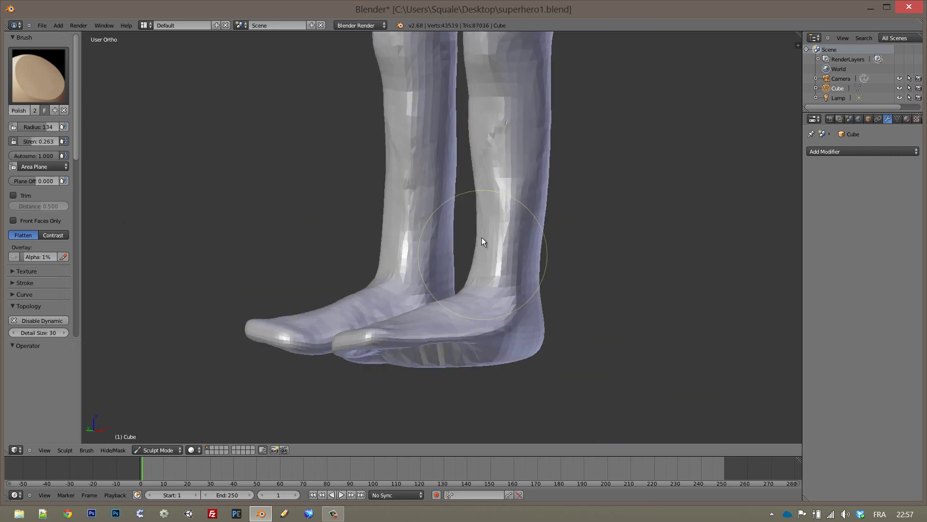
pyautogui.moveTo(513, 180)
pyautogui.mouseDown(button='middle')
pyautogui.moveTo(491, 339)
pyautogui.moveTo(439, 259)
pyautogui.mouseUp(button='middle')
# Reshape the tops of both feet with the standard Brush at radii 92, 20 and 79
pyautogui.click(38, 75)
pyautogui.click(69, 131)
pyautogui.press('f')
pyautogui.click(468, 332)
pyautogui.click(39, 75)
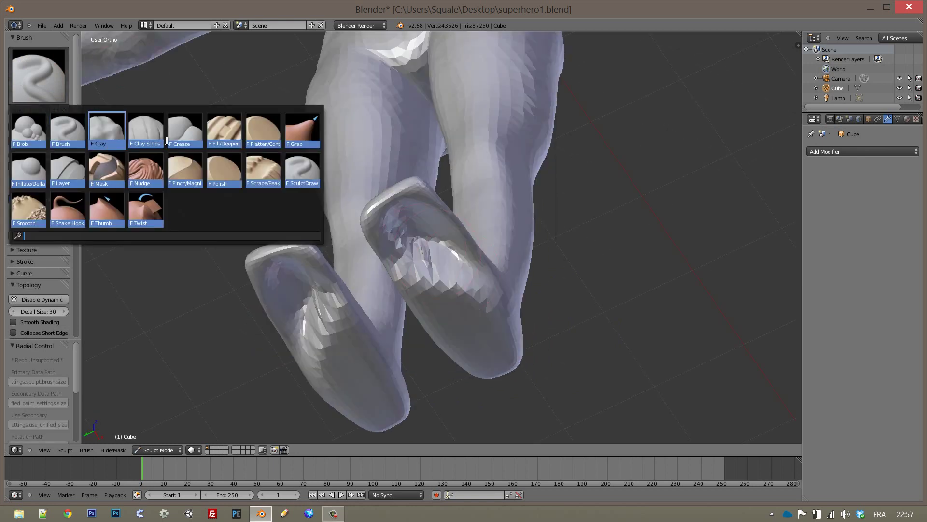
pyautogui.moveTo(426, 295)
pyautogui.mouseDown()
pyautogui.moveTo(389, 208)
pyautogui.moveTo(477, 306)
pyautogui.moveTo(409, 210)
pyautogui.moveTo(404, 282)
pyautogui.mouseUp()
pyautogui.moveTo(404, 282); pyautogui.dragTo(373, 341, button='middle')
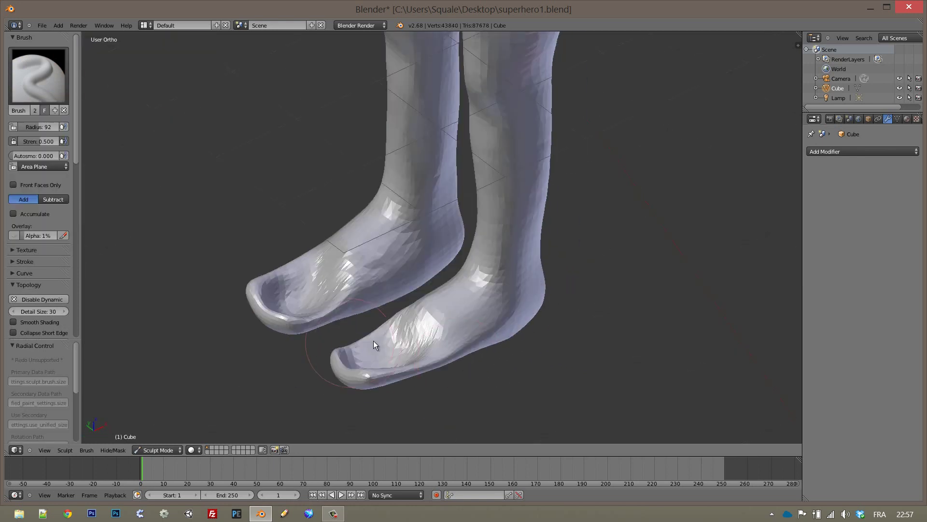
pyautogui.press('f')
pyautogui.click(366, 244)
pyautogui.moveTo(366, 243)
pyautogui.mouseDown(button='middle')
pyautogui.moveTo(443, 307)
pyautogui.moveTo(558, 277)
pyautogui.mouseUp(button='middle')
pyautogui.moveTo(557, 277)
pyautogui.mouseDown()
pyautogui.moveTo(478, 268)
pyautogui.moveTo(507, 270)
pyautogui.moveTo(483, 232)
pyautogui.moveTo(500, 240)
pyautogui.moveTo(467, 256)
pyautogui.mouseUp()
pyautogui.press('f')
pyautogui.moveTo(467, 255)
pyautogui.mouseDown(button='middle')
pyautogui.moveTo(364, 125)
pyautogui.moveTo(415, 226)
pyautogui.mouseUp(button='middle')
# Deflate the toe tips and dent the backs of both heels with Inflate/Deflate
pyautogui.click(38, 75)
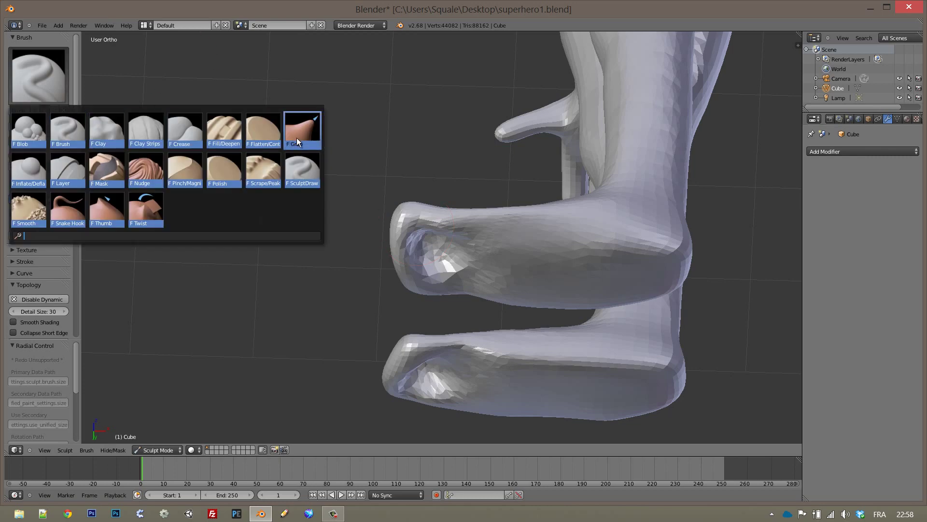
pyautogui.click(296, 139)
pyautogui.moveTo(297, 138)
pyautogui.mouseDown(button='middle')
pyautogui.moveTo(410, 298)
pyautogui.moveTo(420, 219)
pyautogui.moveTo(97, 133)
pyautogui.mouseUp(button='middle')
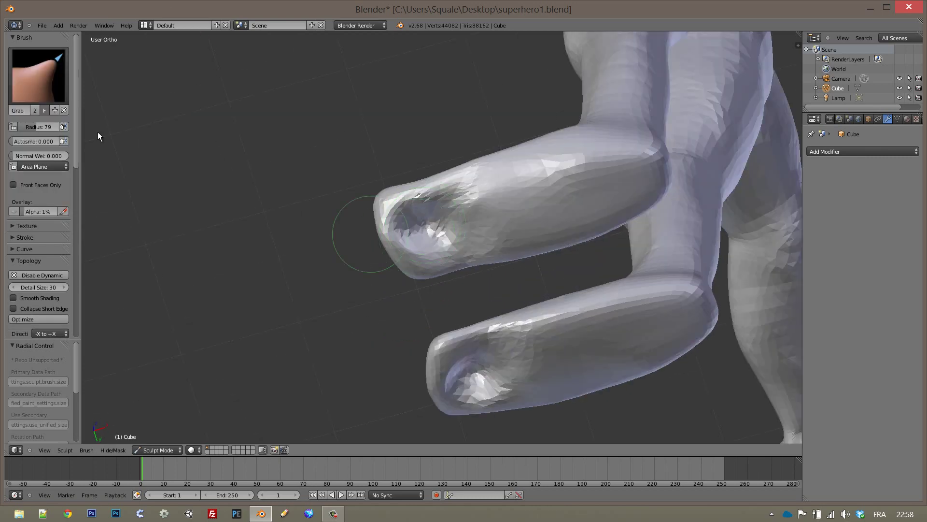
pyautogui.click(39, 74)
pyautogui.click(296, 188)
pyautogui.press('f')
pyautogui.moveTo(443, 229); pyautogui.dragTo(432, 225)
pyautogui.moveTo(432, 224); pyautogui.dragTo(449, 305, button='middle')
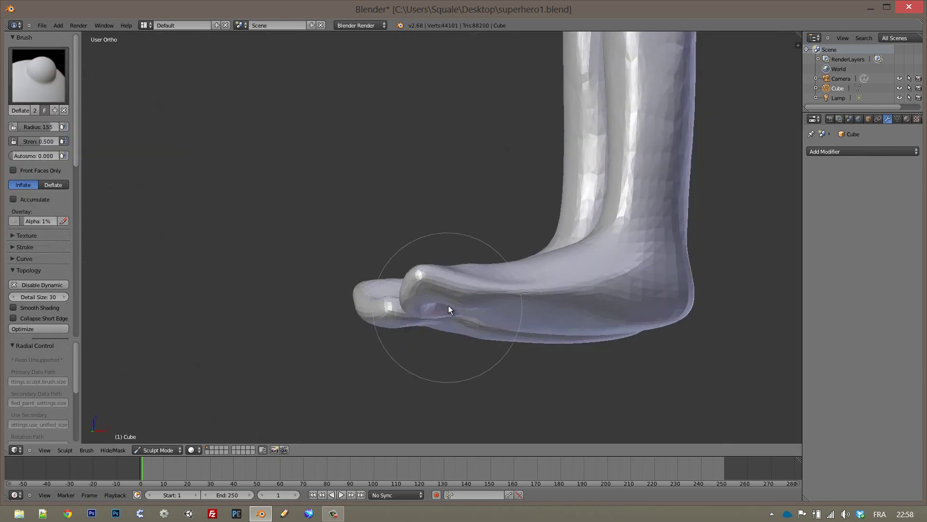
pyautogui.moveTo(448, 305); pyautogui.dragTo(451, 304)
pyautogui.moveTo(451, 304)
pyautogui.mouseDown(button='middle')
pyautogui.moveTo(416, 291)
pyautogui.moveTo(483, 290)
pyautogui.mouseUp(button='middle')
pyautogui.moveTo(495, 281); pyautogui.dragTo(488, 297)
pyautogui.moveTo(488, 298); pyautogui.dragTo(498, 192, button='middle')
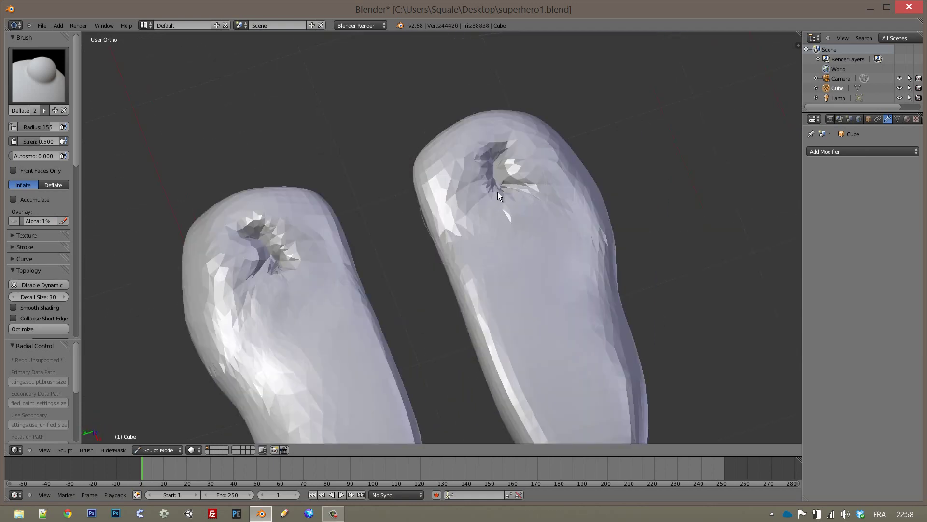
# Smooth both heel surfaces with the Polish brush
pyautogui.click(38, 75)
pyautogui.click(225, 166)
pyautogui.moveTo(494, 207); pyautogui.dragTo(507, 189)
pyautogui.moveTo(507, 190)
pyautogui.mouseDown(button='middle')
pyautogui.moveTo(438, 376)
pyautogui.moveTo(478, 318)
pyautogui.mouseUp(button='middle')
pyautogui.moveTo(478, 318); pyautogui.dragTo(531, 346)
pyautogui.moveTo(531, 346)
pyautogui.mouseDown(button='middle')
pyautogui.moveTo(234, 341)
pyautogui.moveTo(248, 266)
pyautogui.moveTo(582, 192)
pyautogui.mouseUp(button='middle')
pyautogui.moveTo(582, 192); pyautogui.dragTo(607, 140)
pyautogui.scroll(3, 607, 141)
# Pull the heel mesh and heel crease into shape with the Grab brush
pyautogui.click(38, 75)
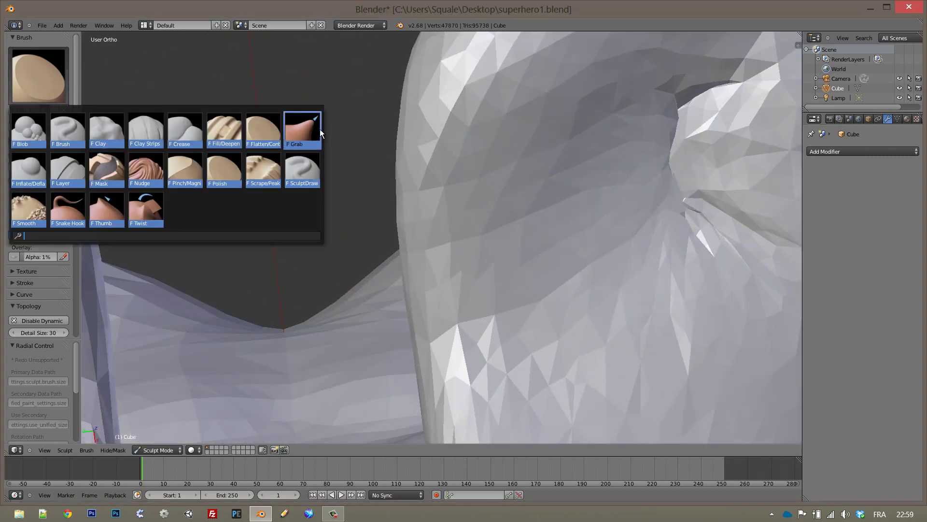
pyautogui.click(303, 130)
pyautogui.moveTo(303, 130); pyautogui.dragTo(424, 197, button='middle')
pyautogui.moveTo(425, 196)
pyautogui.mouseDown()
pyautogui.moveTo(311, 162)
pyautogui.moveTo(370, 220)
pyautogui.moveTo(377, 207)
pyautogui.mouseUp()
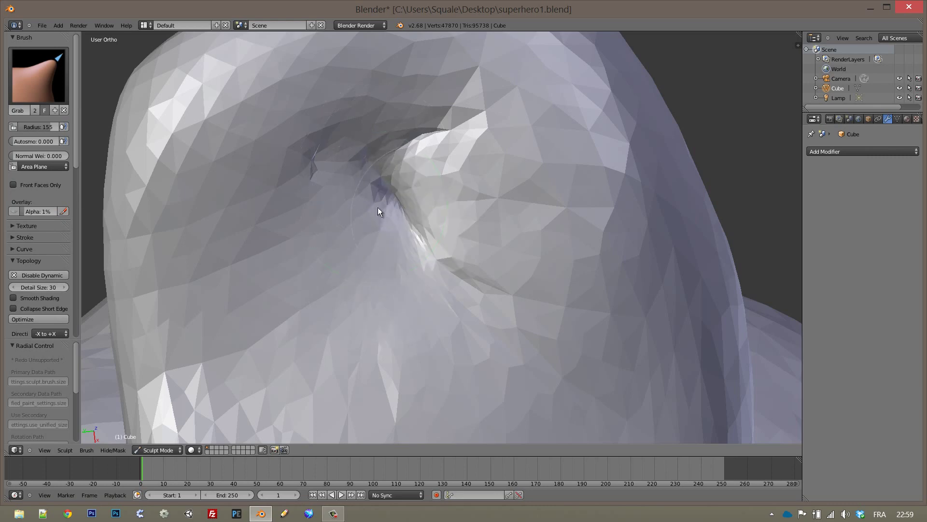
pyautogui.scroll(2, 387, 217)
pyautogui.moveTo(400, 230)
pyautogui.keyDown('shift'); pyautogui.mouseDown(button='middle')
pyautogui.moveTo(443, 336)
pyautogui.moveTo(396, 118)
pyautogui.moveTo(461, 332)
pyautogui.moveTo(321, 335)
pyautogui.moveTo(452, 79)
pyautogui.mouseUp(button='middle'); pyautogui.keyUp('shift')
pyautogui.scroll(-2, 443, 318)
pyautogui.scroll(-3, 472, 290)
pyautogui.scroll(4, 319, 171)
pyautogui.scroll(-4, 337, 111)
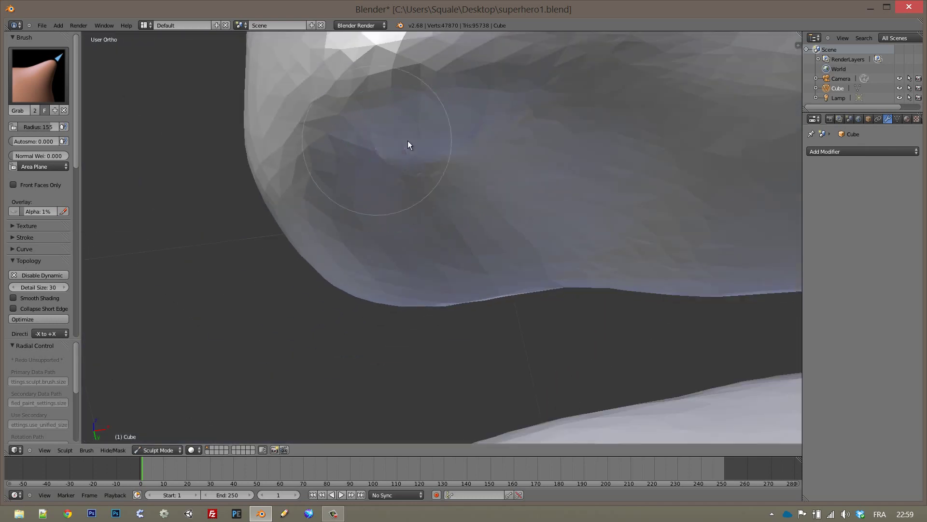
# At Grab radius 200, pull a dent into the heel and view the leg upright
pyautogui.press('f')
pyautogui.click(391, 172)
pyautogui.scroll(2, 387, 217)
pyautogui.moveTo(383, 283); pyautogui.dragTo(382, 303)
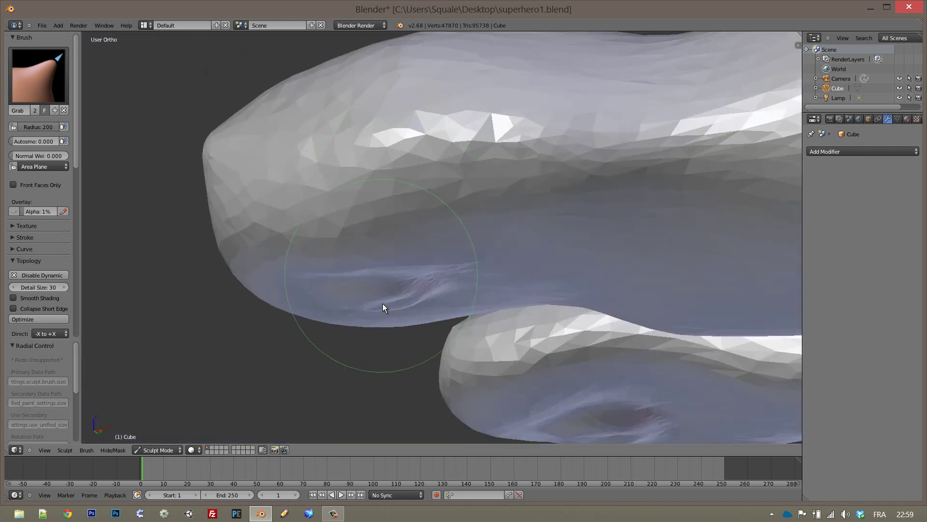
pyautogui.scroll(-4, 378, 272)
pyautogui.moveTo(379, 272)
pyautogui.mouseDown(button='middle')
pyautogui.moveTo(532, 251)
pyautogui.moveTo(472, 243)
pyautogui.moveTo(631, 254)
pyautogui.mouseUp(button='middle')
pyautogui.scroll(3, 414, 203)
# Flatten the toe surface with the Flatten/Contrast brush
pyautogui.click(39, 75)
pyautogui.click(263, 130)
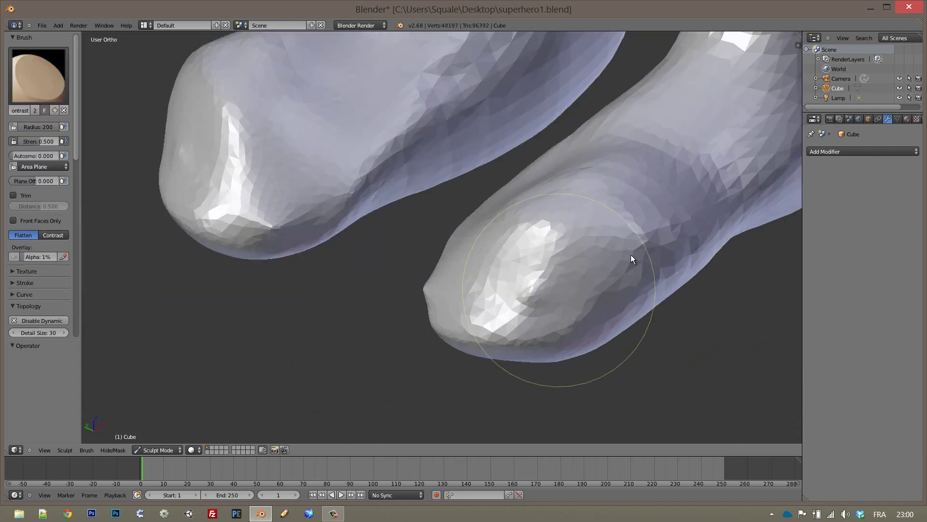
pyautogui.moveTo(631, 254)
pyautogui.mouseDown()
pyautogui.moveTo(701, 224)
pyautogui.moveTo(668, 176)
pyautogui.moveTo(578, 244)
pyautogui.mouseUp()
pyautogui.moveTo(577, 245); pyautogui.dragTo(539, 285, button='middle')
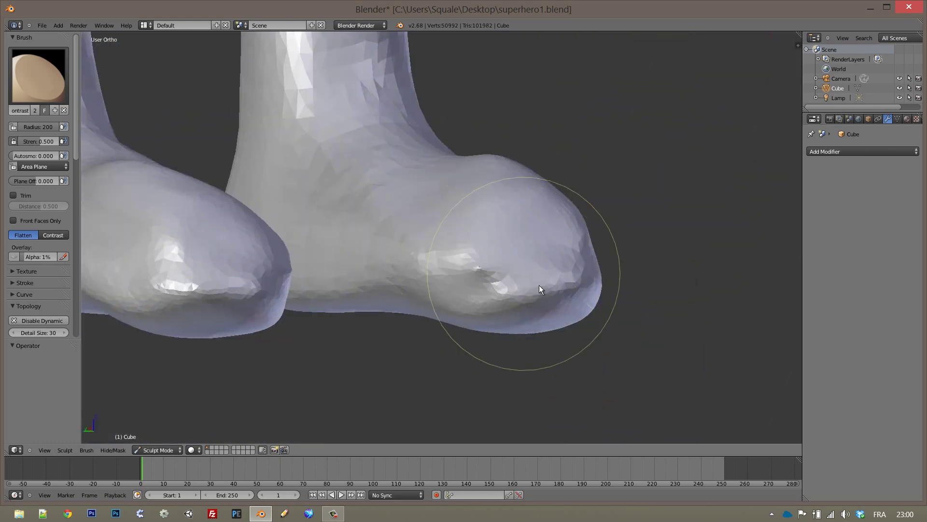
pyautogui.scroll(5, 540, 284)
# Polish the toe surfaces smooth from several angles
pyautogui.click(39, 74)
pyautogui.click(224, 167)
pyautogui.moveTo(497, 190)
pyautogui.mouseDown()
pyautogui.moveTo(516, 229)
pyautogui.moveTo(546, 211)
pyautogui.moveTo(621, 124)
pyautogui.moveTo(630, 240)
pyautogui.mouseUp()
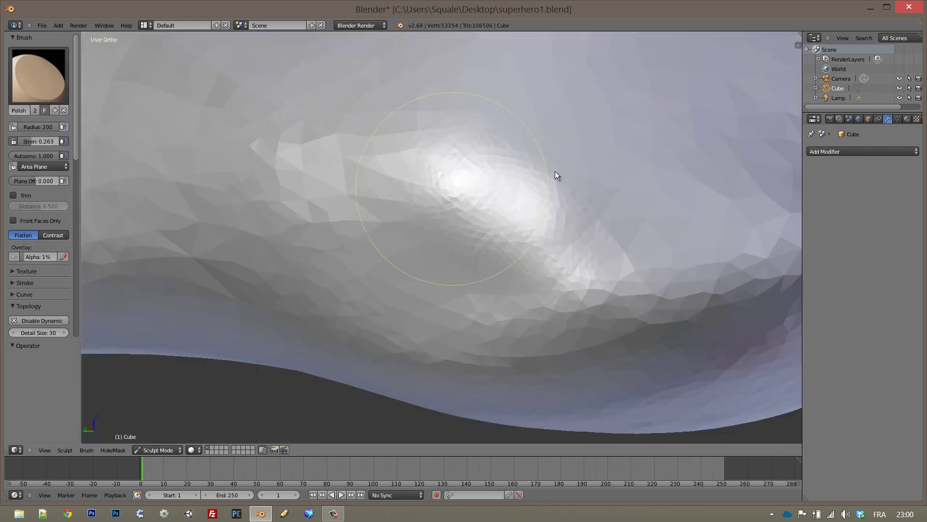
pyautogui.scroll(-5, 556, 171)
pyautogui.moveTo(604, 100); pyautogui.dragTo(611, 247, button='middle')
pyautogui.moveTo(525, 360)
pyautogui.mouseDown()
pyautogui.moveTo(581, 288)
pyautogui.moveTo(518, 287)
pyautogui.mouseUp()
pyautogui.moveTo(518, 287)
pyautogui.mouseDown(button='middle')
pyautogui.moveTo(594, 258)
pyautogui.moveTo(526, 242)
pyautogui.mouseUp(button='middle')
# Build up both toe tips and their sides with Clay Strips at radius 134
pyautogui.click(39, 74)
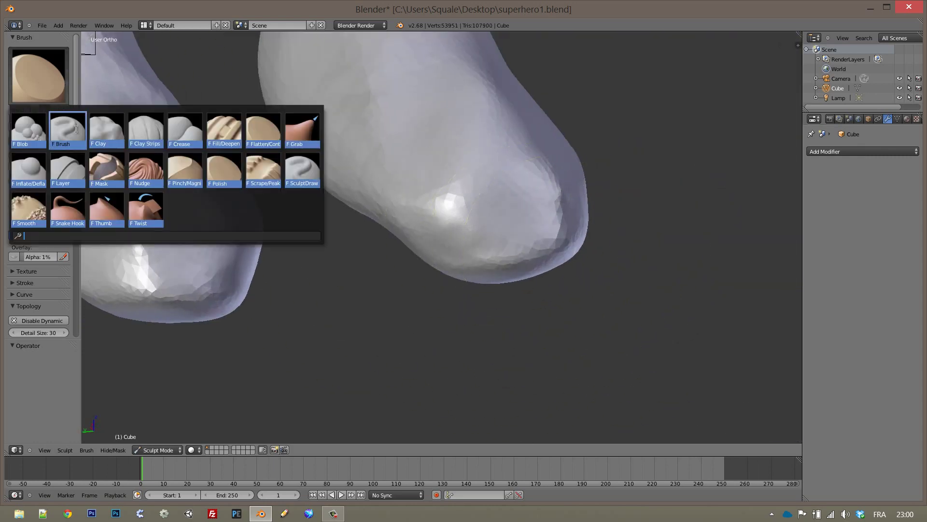
pyautogui.click(148, 128)
pyautogui.press('f')
pyautogui.click(578, 259)
pyautogui.moveTo(510, 221); pyautogui.dragTo(471, 290)
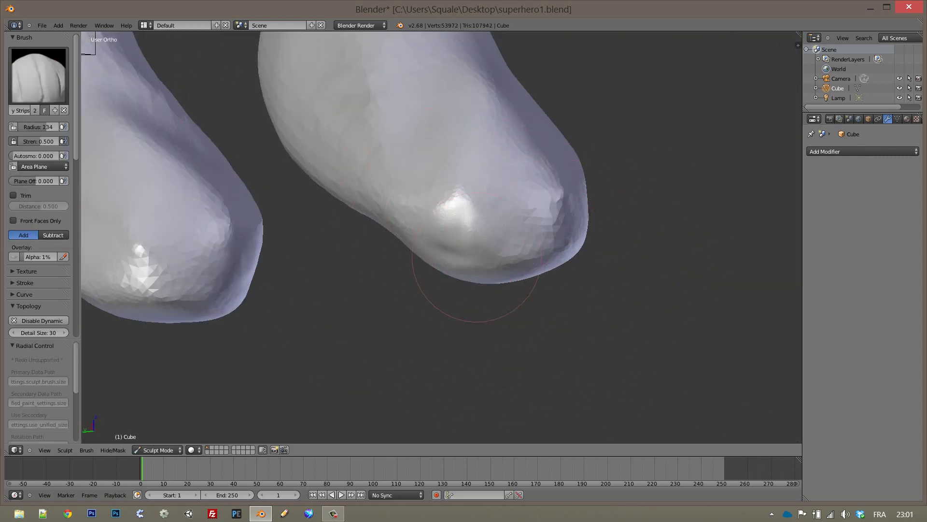
pyautogui.moveTo(438, 207); pyautogui.dragTo(616, 249)
pyautogui.moveTo(617, 249)
pyautogui.mouseDown(button='middle')
pyautogui.moveTo(548, 229)
pyautogui.moveTo(636, 203)
pyautogui.mouseUp(button='middle')
pyautogui.moveTo(635, 203)
pyautogui.mouseDown()
pyautogui.moveTo(714, 221)
pyautogui.moveTo(534, 188)
pyautogui.moveTo(435, 217)
pyautogui.mouseUp()
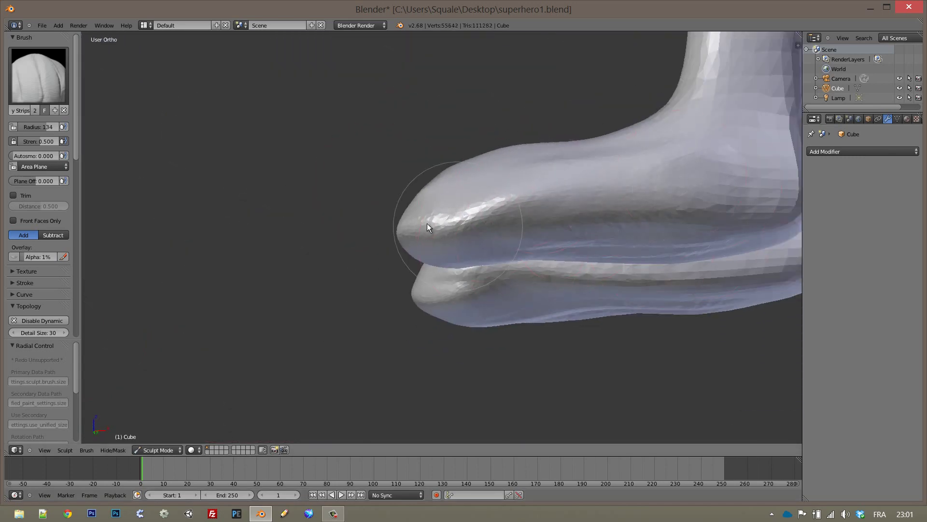
pyautogui.moveTo(568, 227)
pyautogui.mouseDown(button='middle')
pyautogui.moveTo(480, 235)
pyautogui.moveTo(547, 268)
pyautogui.moveTo(455, 208)
pyautogui.moveTo(467, 151)
pyautogui.mouseUp(button='middle')
pyautogui.click(39, 78)
pyautogui.click(29, 170)
# Deflate the backs of the legs at radius 200 to slim them
pyautogui.scroll(2, 443, 188)
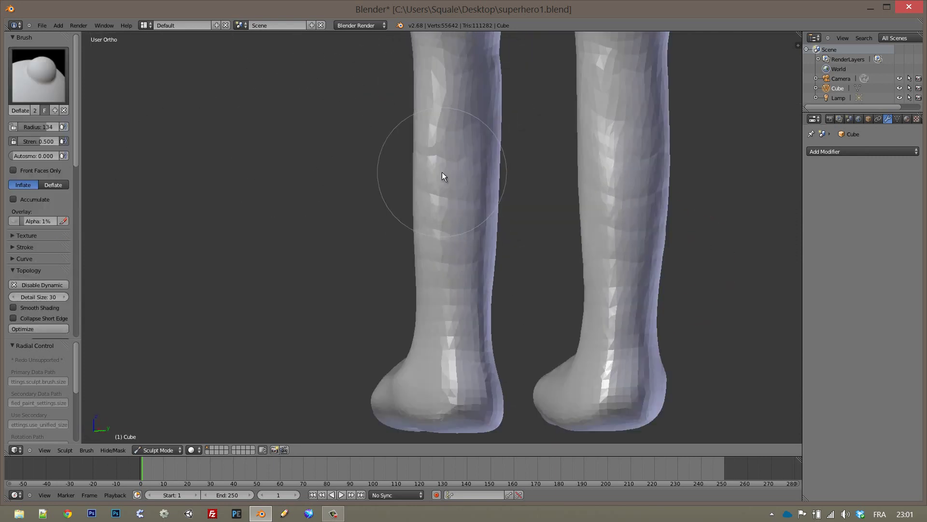
pyautogui.press('f')
pyautogui.click(466, 184)
pyautogui.scroll(2, 433, 269)
pyautogui.moveTo(433, 269)
pyautogui.mouseDown()
pyautogui.moveTo(426, 336)
pyautogui.moveTo(406, 287)
pyautogui.moveTo(393, 383)
pyautogui.moveTo(453, 282)
pyautogui.mouseUp()
pyautogui.moveTo(453, 283)
pyautogui.mouseDown(button='middle')
pyautogui.moveTo(622, 357)
pyautogui.moveTo(665, 321)
pyautogui.moveTo(514, 233)
pyautogui.moveTo(399, 281)
pyautogui.mouseUp(button='middle')
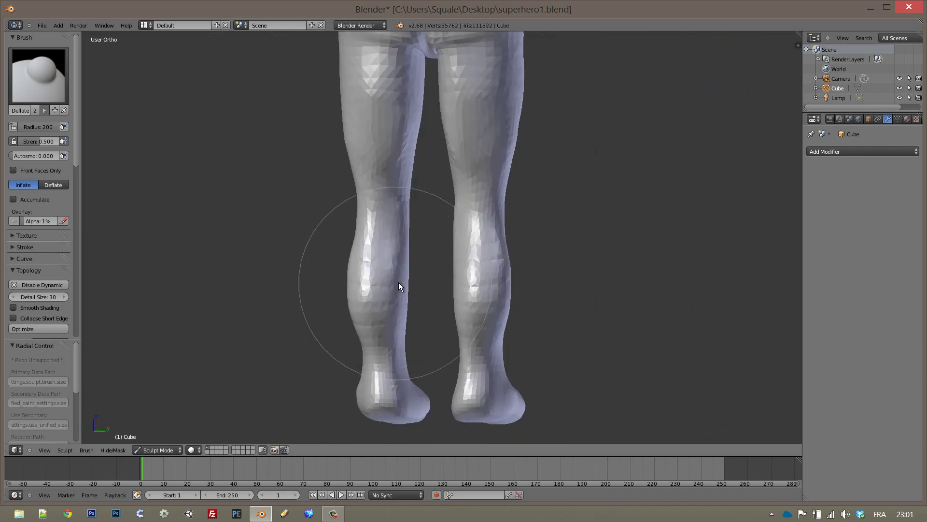
# Pull the calves upward with the Grab brush
pyautogui.click(39, 74)
pyautogui.click(145, 144)
pyautogui.moveTo(379, 299); pyautogui.dragTo(379, 164)
pyautogui.moveTo(380, 167)
pyautogui.mouseDown(button='middle')
pyautogui.moveTo(555, 219)
pyautogui.moveTo(631, 197)
pyautogui.mouseUp(button='middle')
pyautogui.scroll(3, 631, 198)
# Select Clay Strips and orbit to inspect the hips and legs from behind
pyautogui.click(38, 75)
pyautogui.click(145, 129)
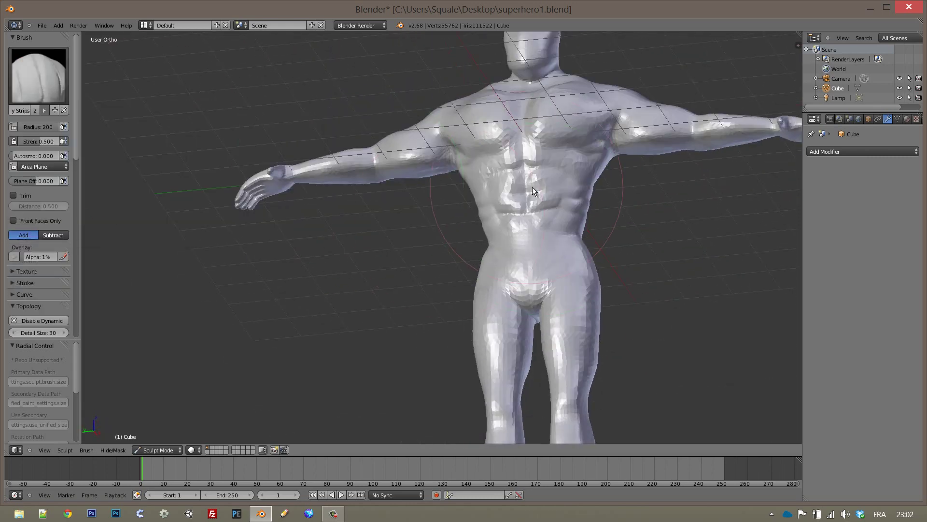
pyautogui.keyDown('shift'); pyautogui.moveTo(533, 187); pyautogui.dragTo(461, 147, button='middle'); pyautogui.keyUp('shift')
pyautogui.moveTo(554, 279); pyautogui.dragTo(547, 283, button='middle')
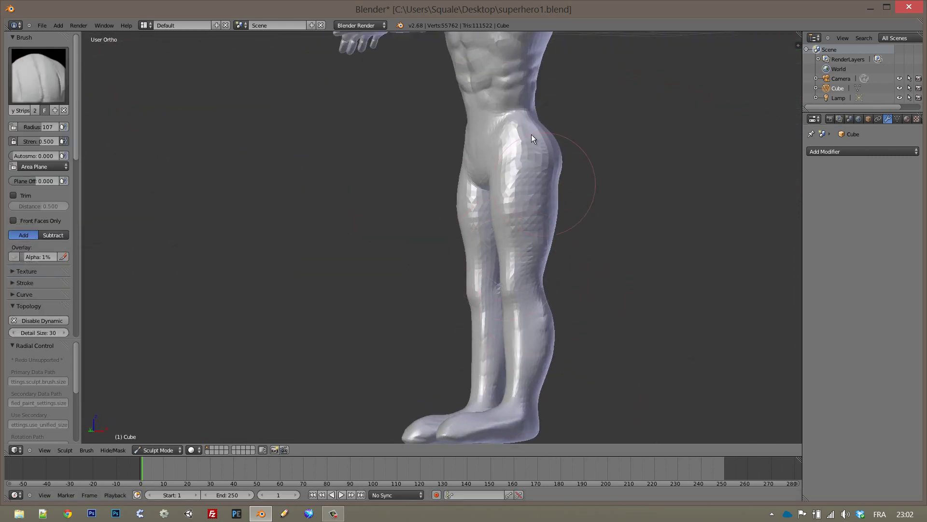
pyautogui.moveTo(523, 222); pyautogui.dragTo(410, 262, button='middle')
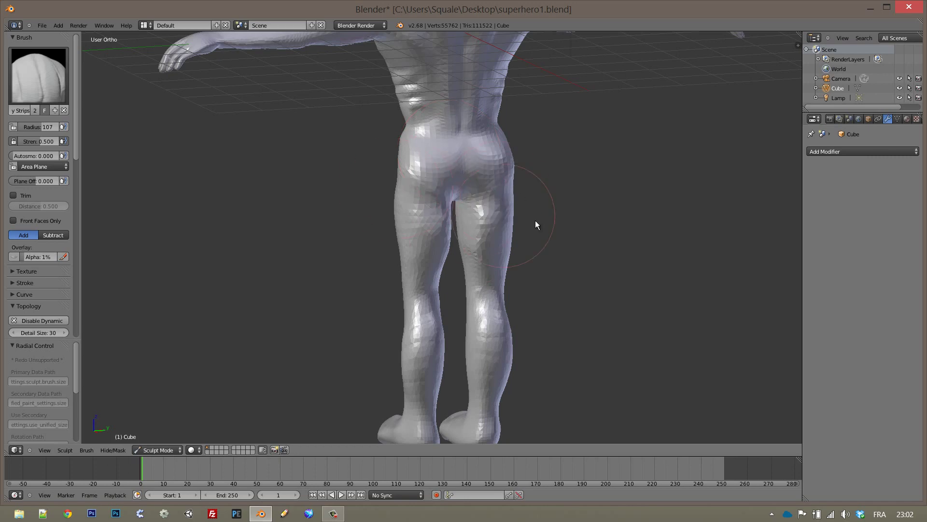
pyautogui.moveTo(535, 220)
pyautogui.mouseDown(button='middle')
pyautogui.moveTo(604, 217)
pyautogui.moveTo(530, 178)
pyautogui.moveTo(477, 251)
pyautogui.mouseUp(button='middle')
# Deepen the buttock cleft and lower fold with Crease, undoing extra strokes
pyautogui.click(39, 75)
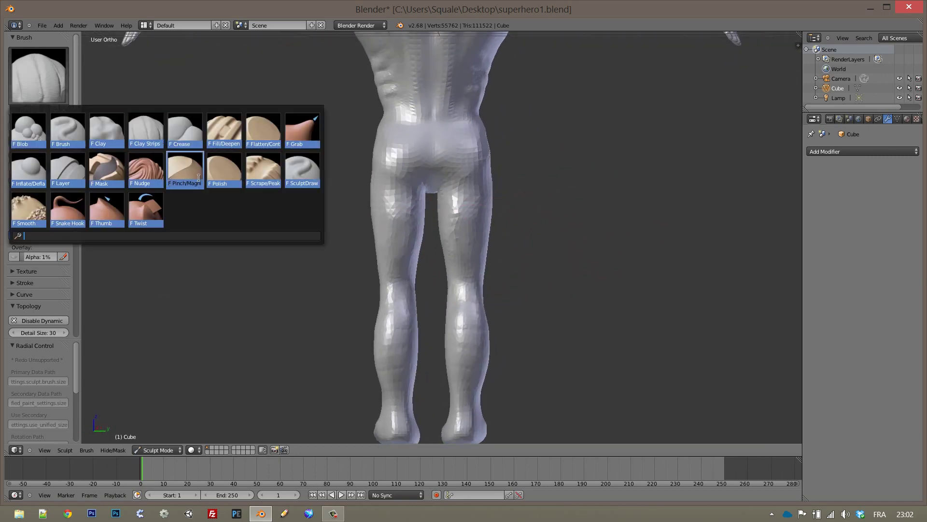
pyautogui.click(184, 131)
pyautogui.scroll(2, 538, 191)
pyautogui.moveTo(460, 233)
pyautogui.mouseDown()
pyautogui.moveTo(491, 138)
pyautogui.moveTo(482, 249)
pyautogui.moveTo(452, 276)
pyautogui.mouseUp()
pyautogui.hotkey('ctrl', 'z')
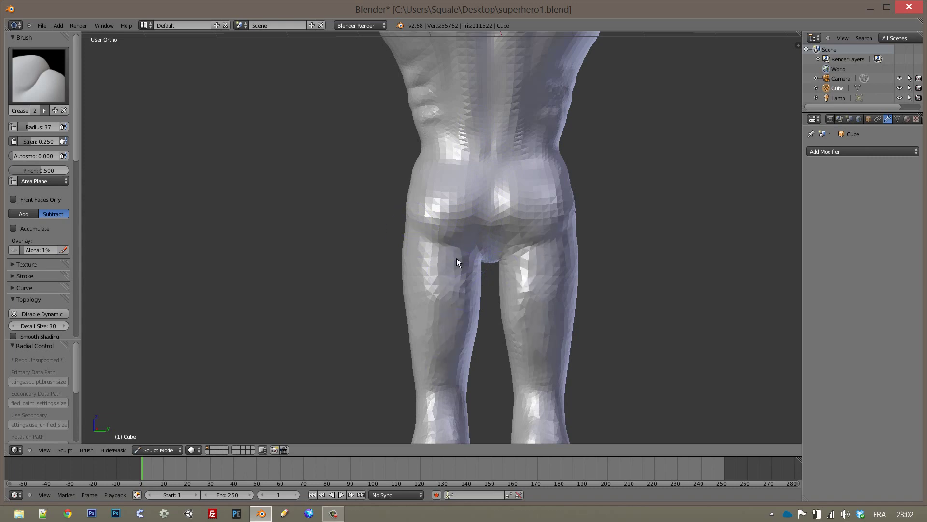
pyautogui.hotkey('ctrl', 'z')
pyautogui.hotkey('ctrl', 'z')
pyautogui.hotkey('ctrl', 'z')
pyautogui.press('f')
# Sculpt and build up a kneecap with the standard Brush
pyautogui.click(87, 95)
pyautogui.click(39, 74)
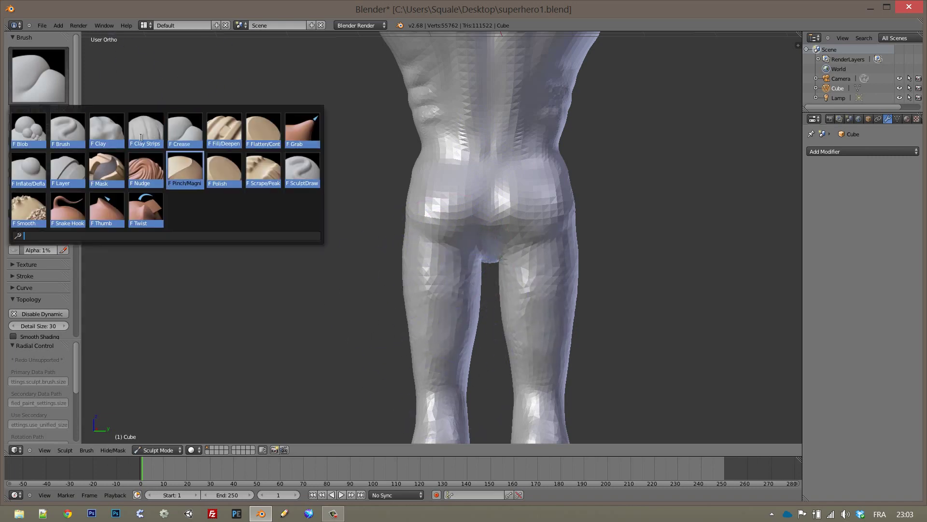
pyautogui.click(67, 131)
pyautogui.scroll(2, 424, 324)
pyautogui.scroll(2, 469, 241)
pyautogui.moveTo(501, 250)
pyautogui.mouseDown()
pyautogui.moveTo(490, 248)
pyautogui.moveTo(517, 229)
pyautogui.mouseUp()
pyautogui.moveTo(472, 284)
pyautogui.mouseDown()
pyautogui.moveTo(427, 297)
pyautogui.moveTo(525, 305)
pyautogui.moveTo(409, 285)
pyautogui.moveTo(431, 291)
pyautogui.mouseUp()
pyautogui.moveTo(420, 224)
pyautogui.mouseDown()
pyautogui.moveTo(398, 237)
pyautogui.moveTo(417, 383)
pyautogui.mouseUp()
# Refine both knees with additional strokes on the legs
pyautogui.scroll(-2, 449, 257)
pyautogui.moveTo(448, 256); pyautogui.dragTo(417, 154)
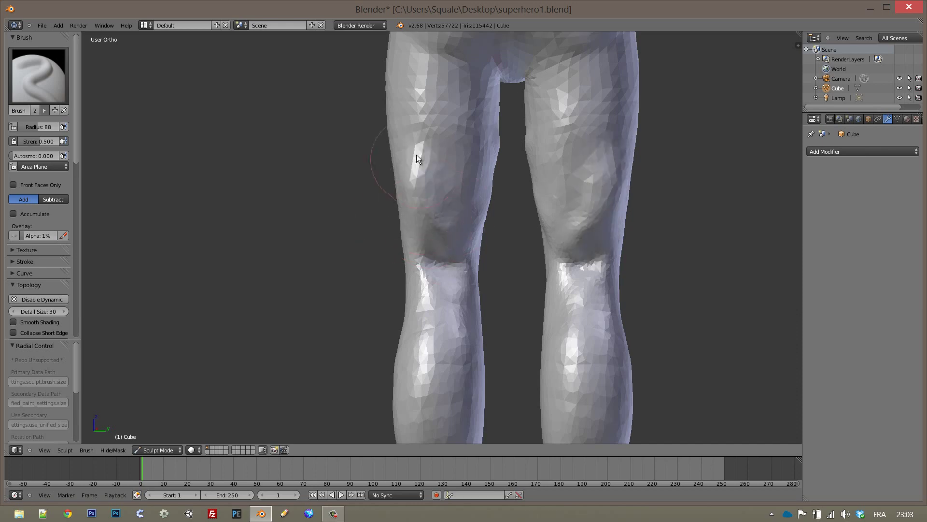
pyautogui.moveTo(416, 155)
pyautogui.mouseDown(button='middle')
pyautogui.moveTo(476, 264)
pyautogui.moveTo(460, 187)
pyautogui.moveTo(419, 189)
pyautogui.mouseUp(button='middle')
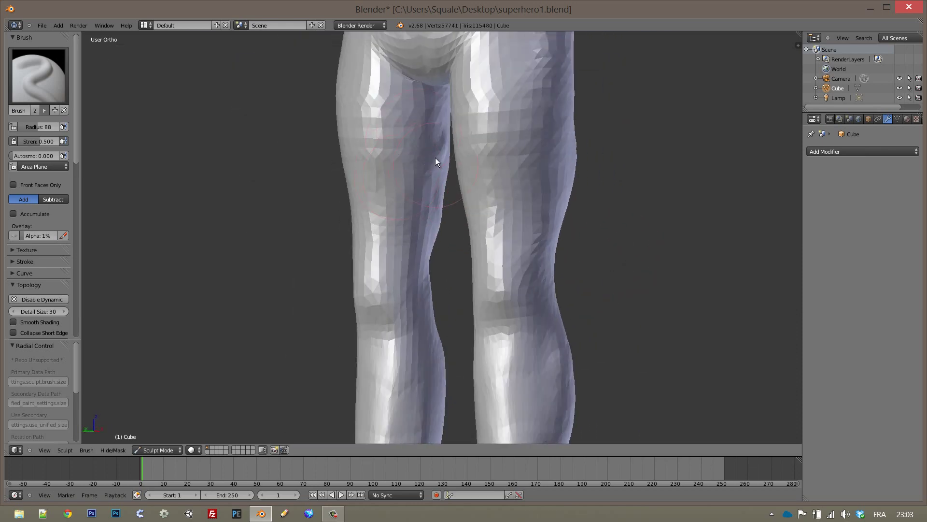
pyautogui.scroll(-3, 435, 156)
pyautogui.scroll(-2, 449, 201)
pyautogui.click(52, 87)
# Select the Inflate/Deflate brush and orbit the figure through back, head-and-shoulders and front views
pyautogui.click(29, 169)
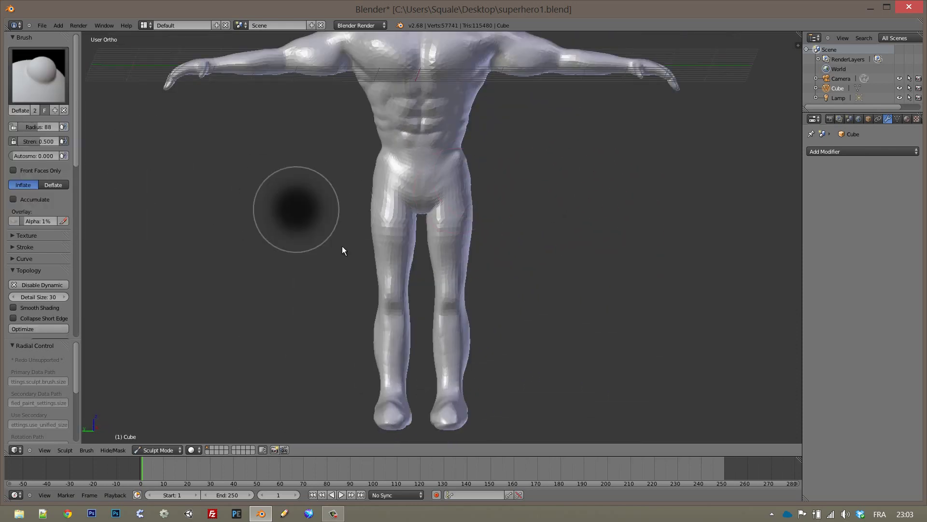
pyautogui.moveTo(342, 246)
pyautogui.mouseDown(button='middle')
pyautogui.moveTo(375, 232)
pyautogui.moveTo(347, 216)
pyautogui.moveTo(419, 61)
pyautogui.mouseUp(button='middle')
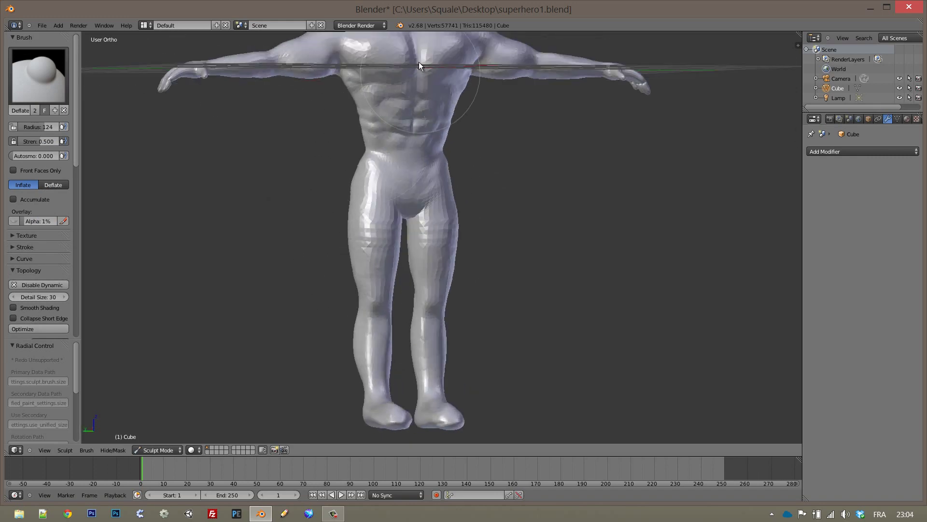
pyautogui.scroll(2, 354, 147)
pyautogui.moveTo(450, 139); pyautogui.dragTo(471, 142, button='middle')
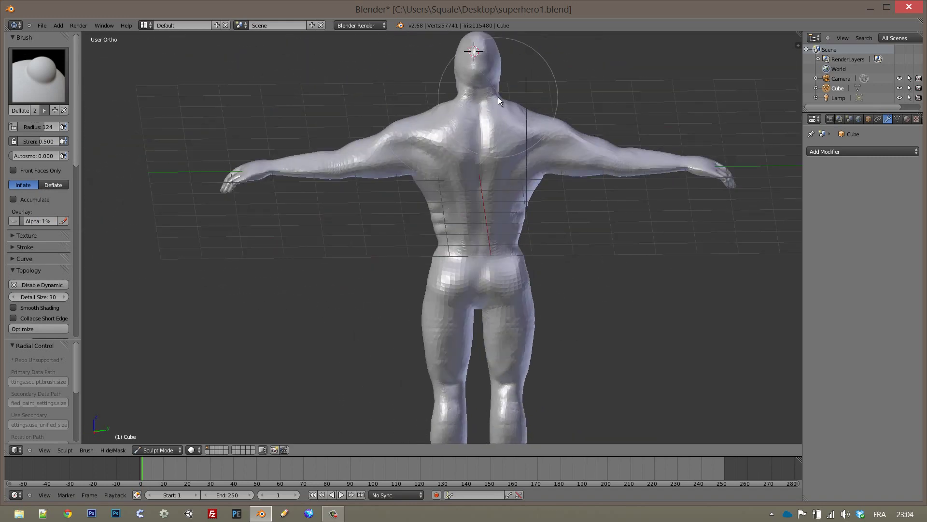
pyautogui.scroll(4, 504, 82)
pyautogui.moveTo(511, 72)
pyautogui.keyDown('shift'); pyautogui.mouseDown(button='middle')
pyautogui.moveTo(437, 183)
pyautogui.moveTo(441, 174)
pyautogui.moveTo(316, 172)
pyautogui.moveTo(314, 278)
pyautogui.moveTo(457, 244)
pyautogui.mouseUp(button='middle'); pyautogui.keyUp('shift')
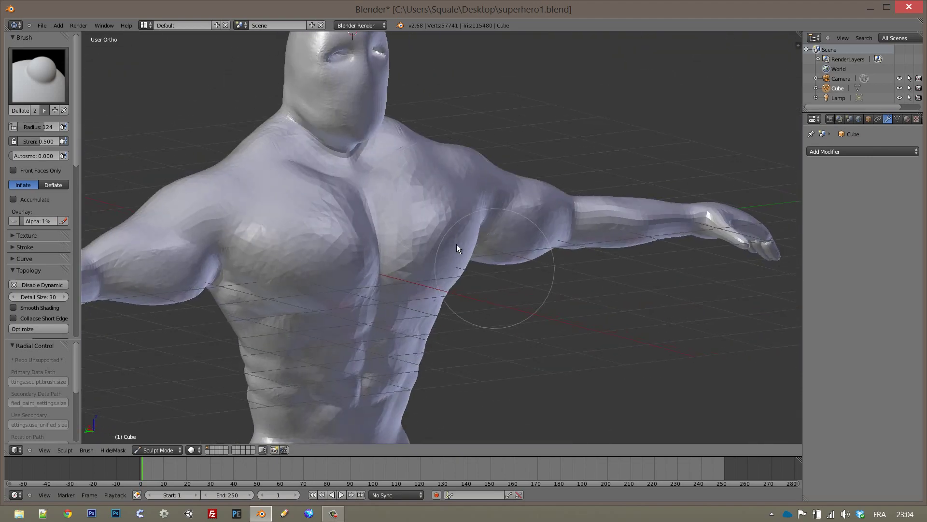
pyautogui.scroll(-4, 456, 245)
pyautogui.moveTo(465, 296); pyautogui.dragTo(429, 293, button='middle')
# Save the finished sculpt as superhero1.blend
pyautogui.hotkey('ctrl', 's')
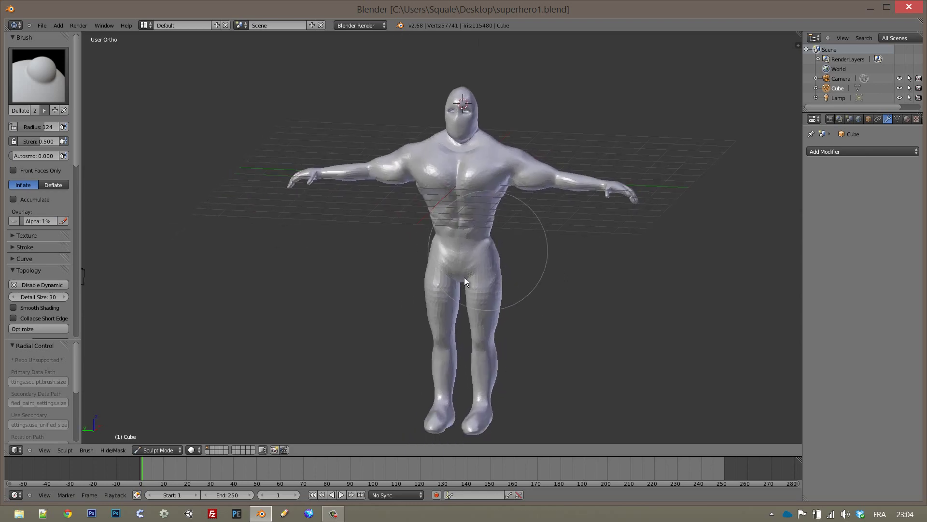
pyautogui.scroll(2, 431, 173)
pyautogui.scroll(-3, 508, 202)
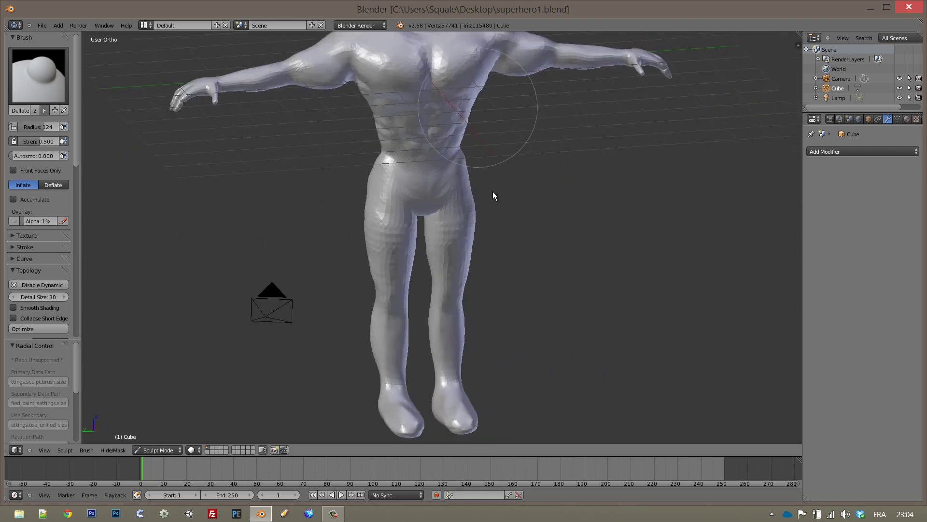